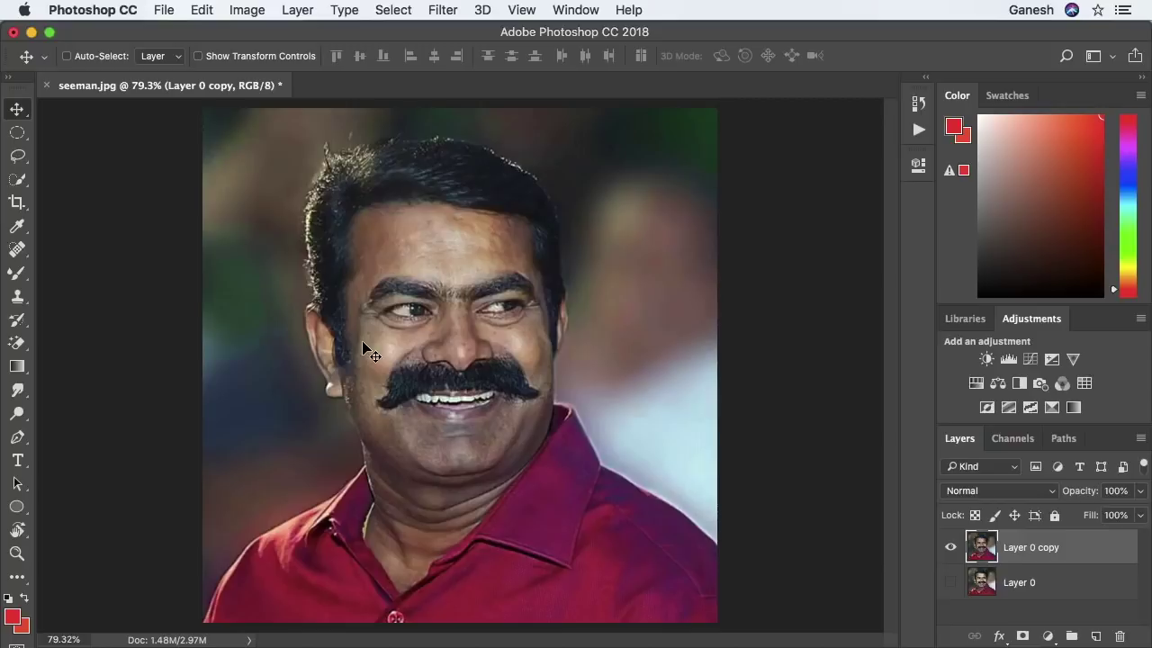
# Scroll up on the duplicated Layer 0 copy of seeman.jpg
pyautogui.scroll(1, 362, 340)
# Brighten the midtones with Curves by raising a point at the curve's middle
pyautogui.hotkey('ctrl', 'm')
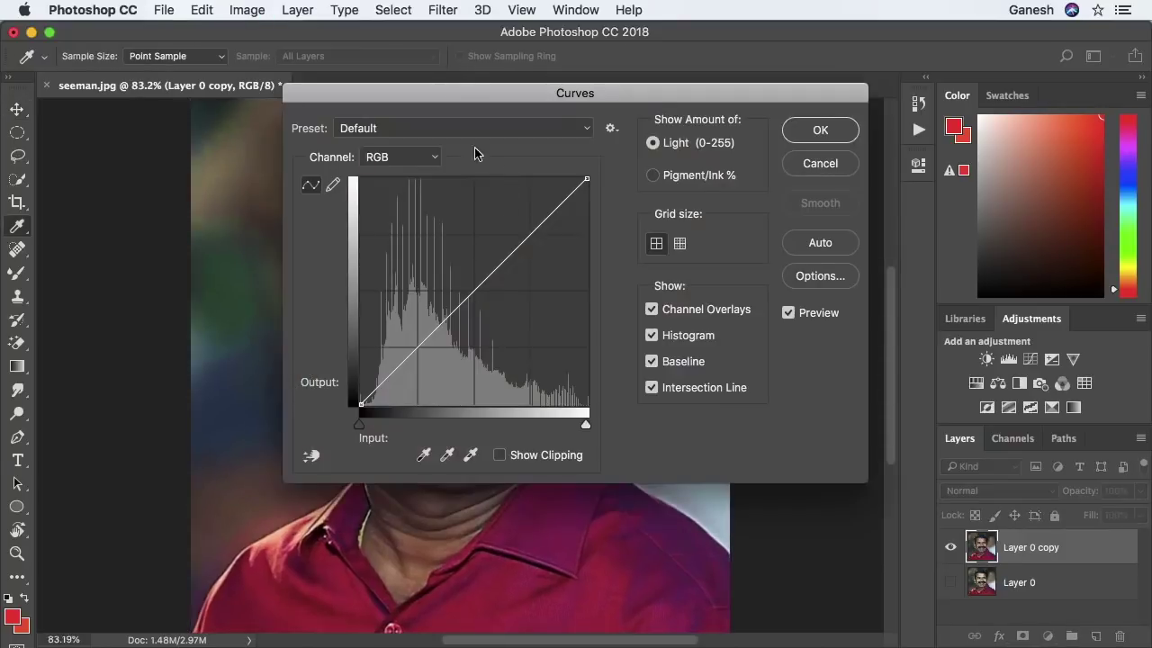
pyautogui.moveTo(457, 94); pyautogui.dragTo(782, 195)
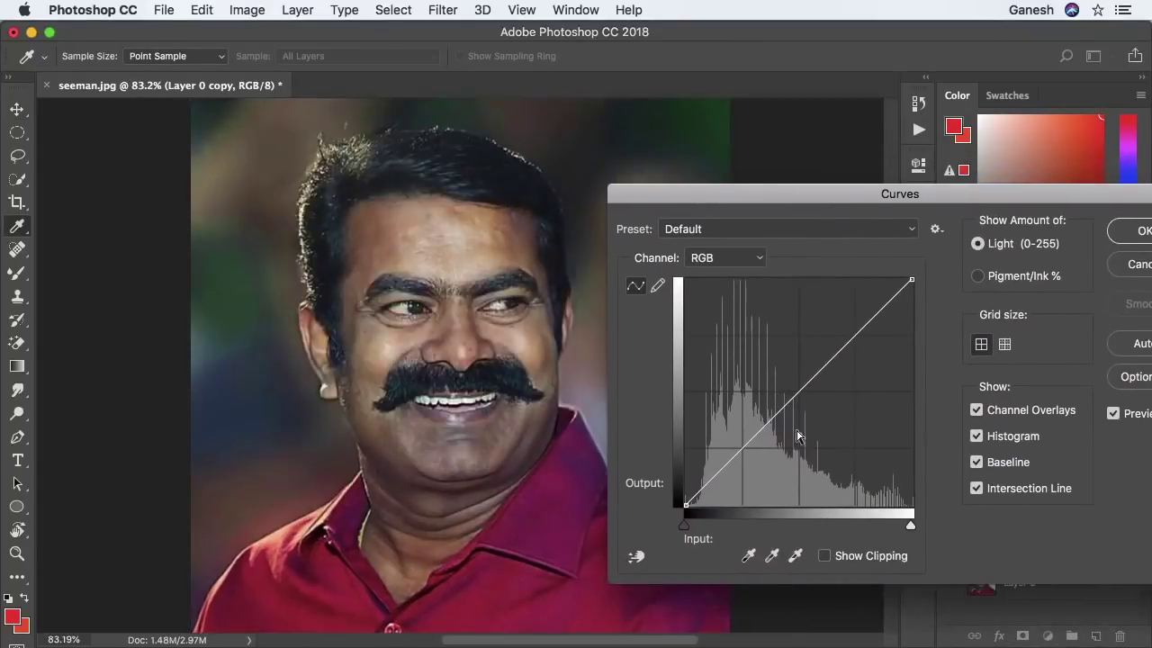
pyautogui.click(779, 412)
pyautogui.moveTo(779, 412); pyautogui.dragTo(769, 409)
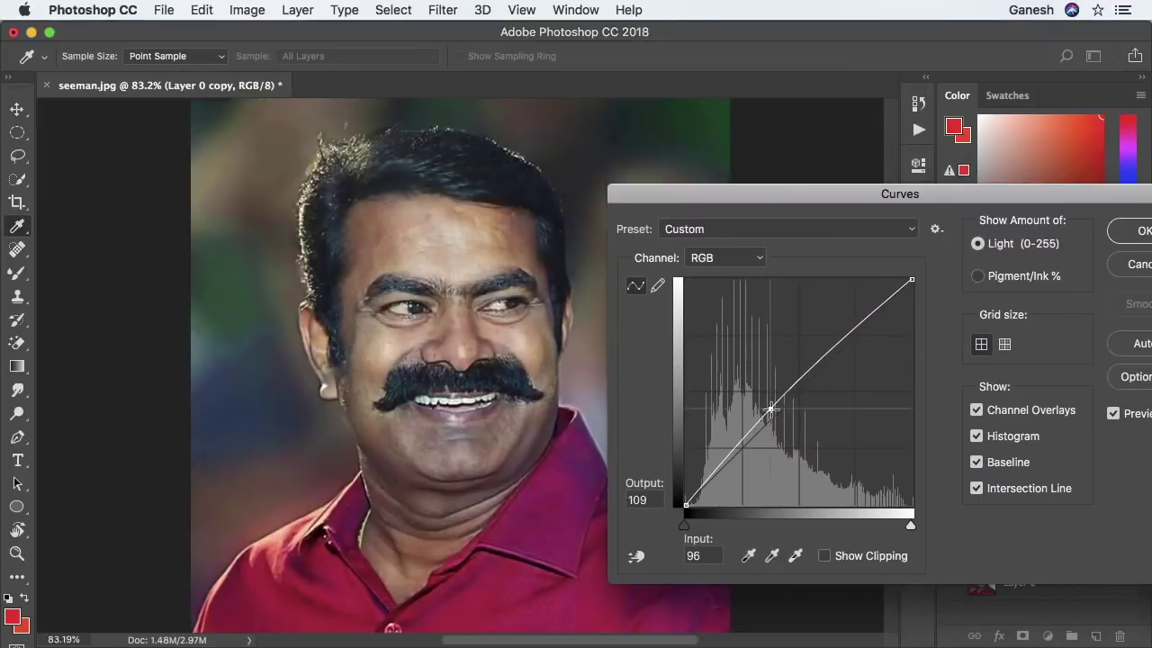
pyautogui.click(1123, 236)
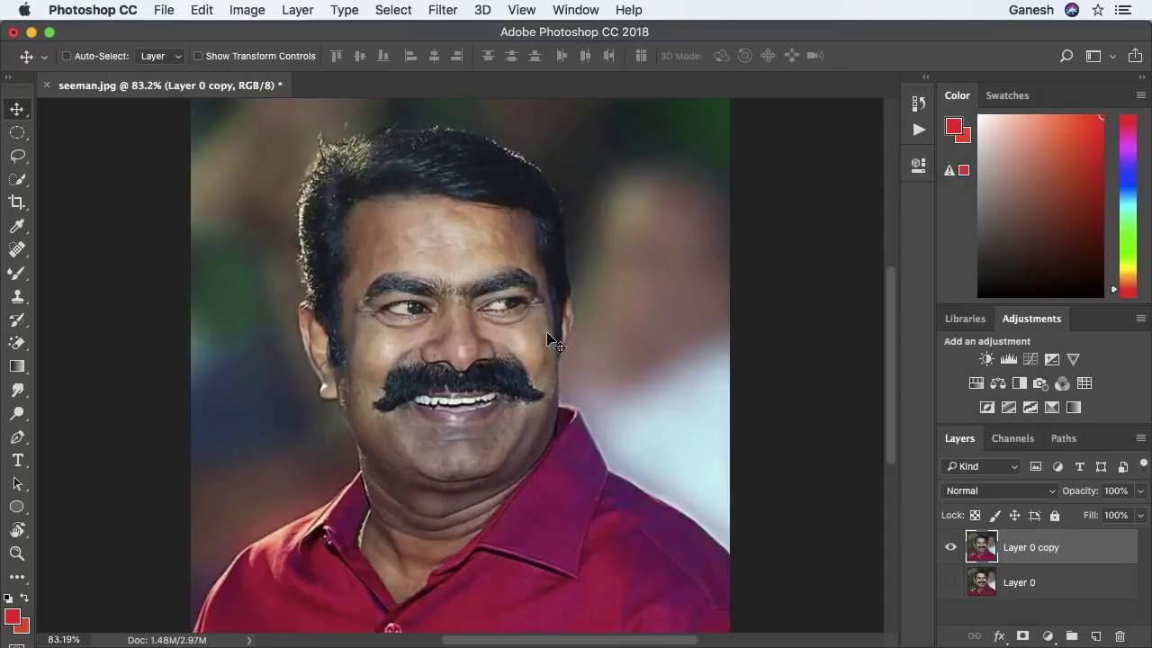
# Apply Hue/Saturation with Hue -5 and Saturation -6
pyautogui.hotkey('ctrl', 'u')
pyautogui.moveTo(555, 123); pyautogui.dragTo(789, 201)
pyautogui.moveTo(770, 324); pyautogui.dragTo(762, 322)
pyautogui.moveTo(768, 366); pyautogui.dragTo(763, 366)
pyautogui.moveTo(762, 322); pyautogui.dragTo(765, 326)
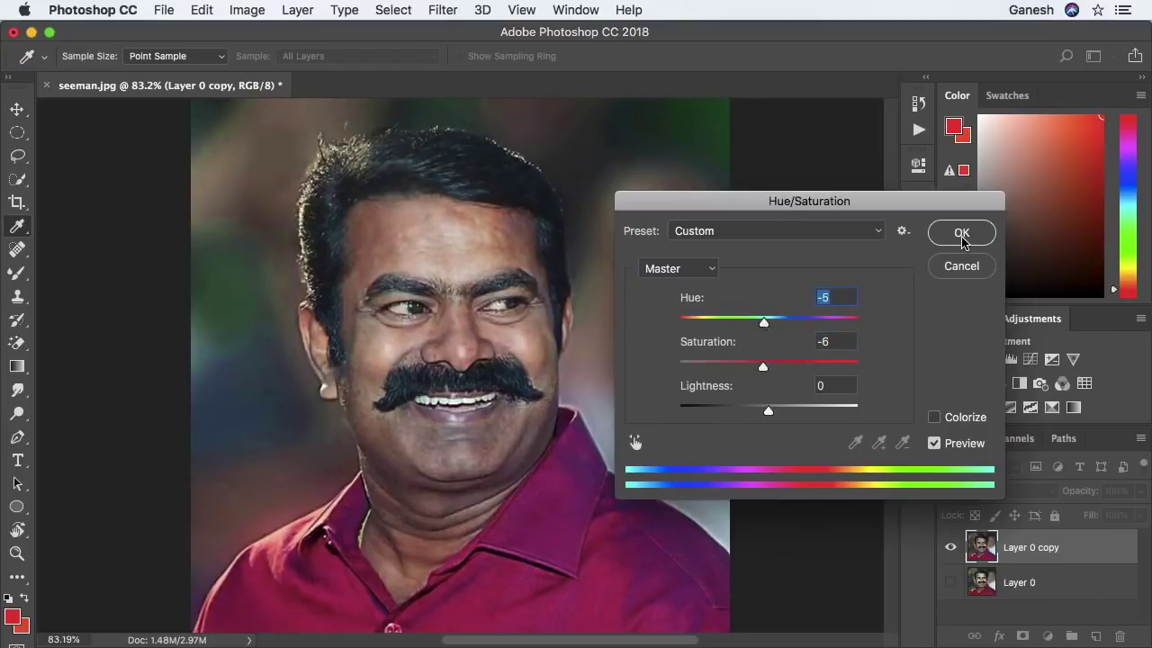
pyautogui.click(961, 233)
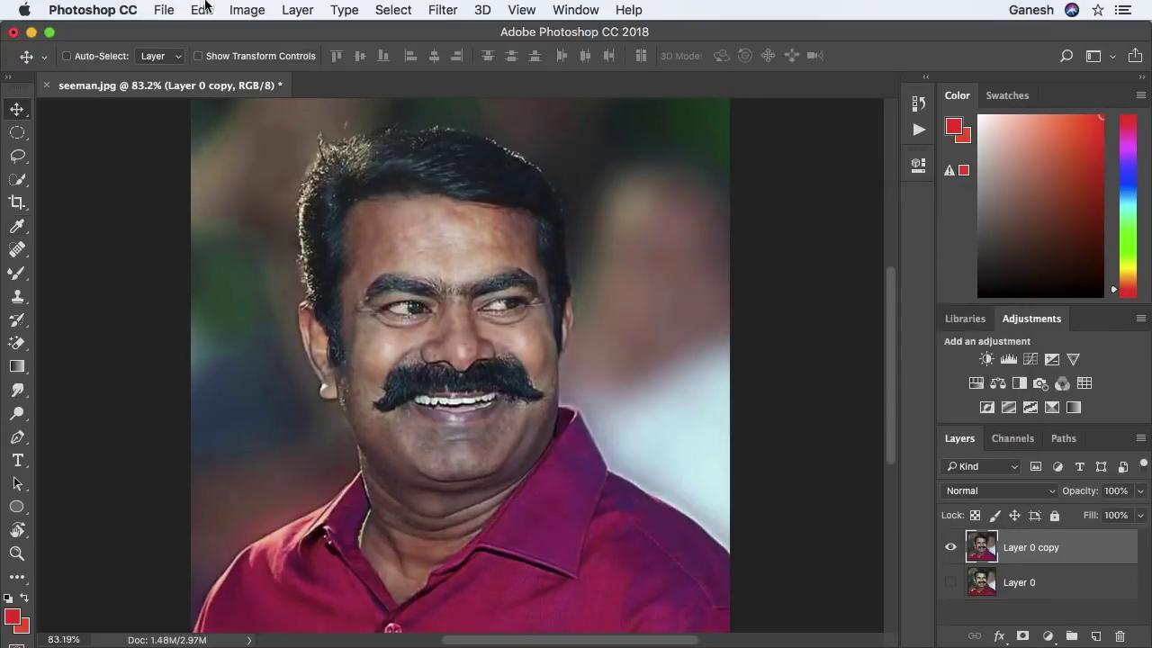
# Apply Brightness/Contrast with Brightness 14 and Contrast 18
pyautogui.click(242, 13)
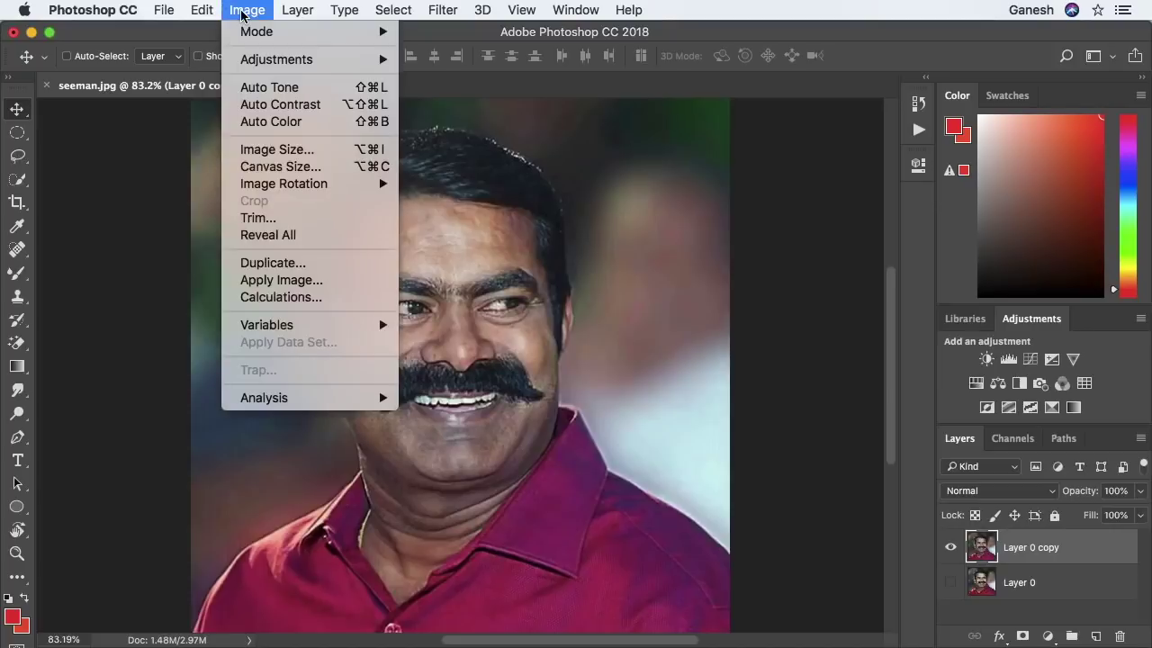
pyautogui.moveTo(276, 59)
pyautogui.click(444, 59)
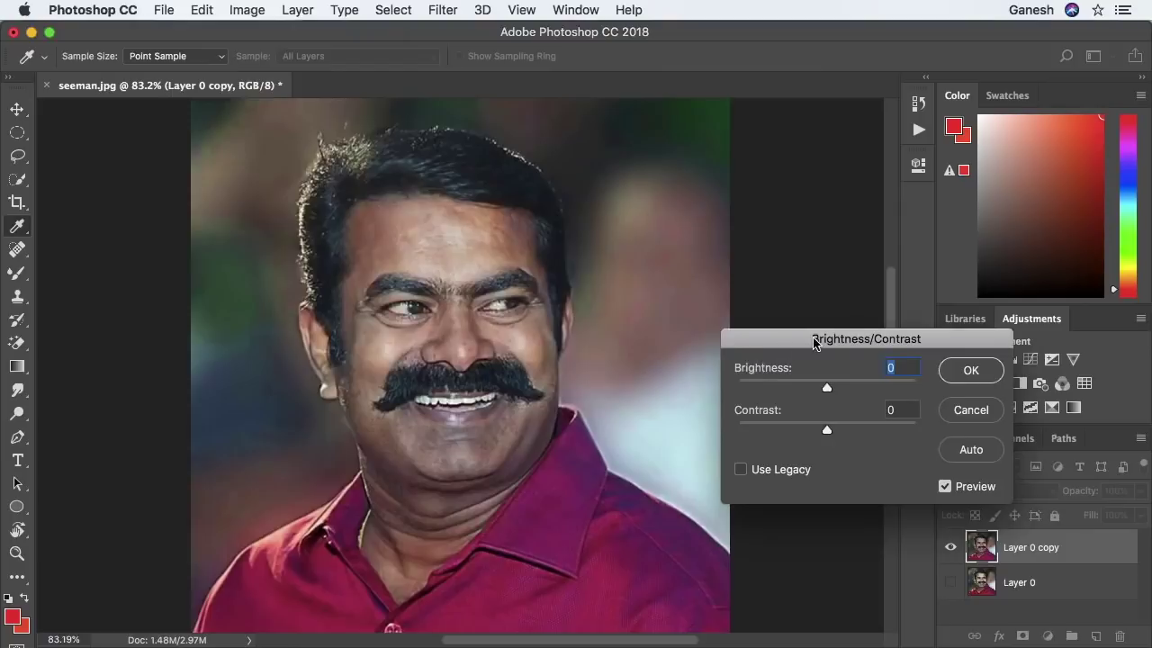
pyautogui.moveTo(813, 342); pyautogui.dragTo(717, 246)
pyautogui.moveTo(731, 291); pyautogui.dragTo(740, 293)
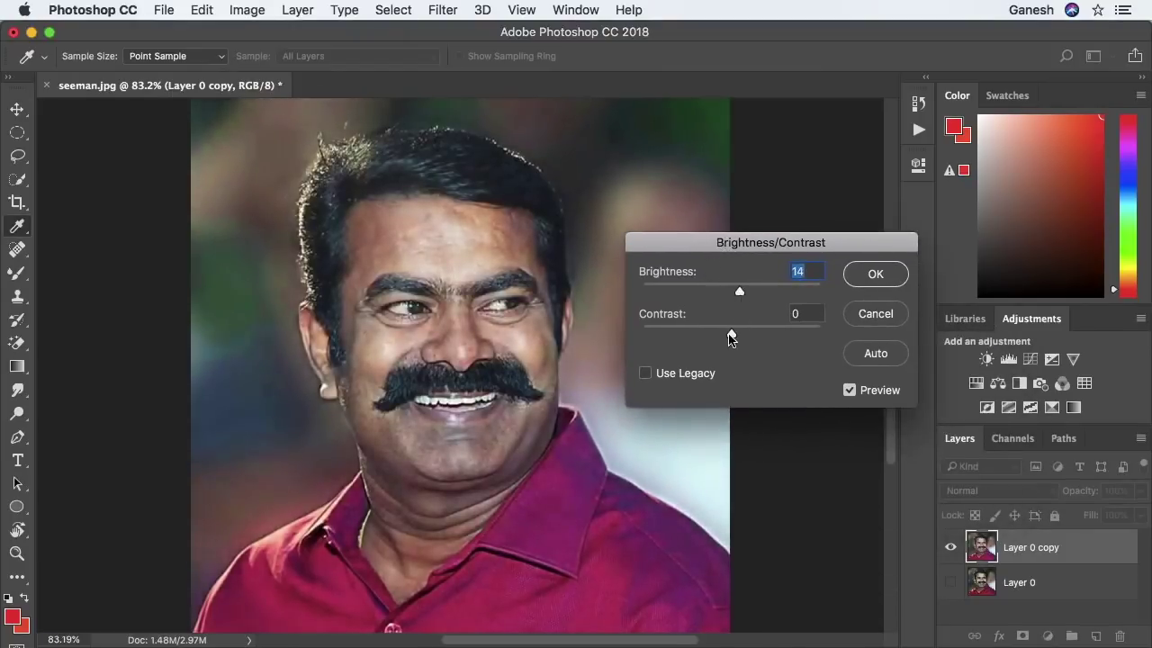
pyautogui.moveTo(731, 335); pyautogui.dragTo(747, 335)
pyautogui.click(876, 275)
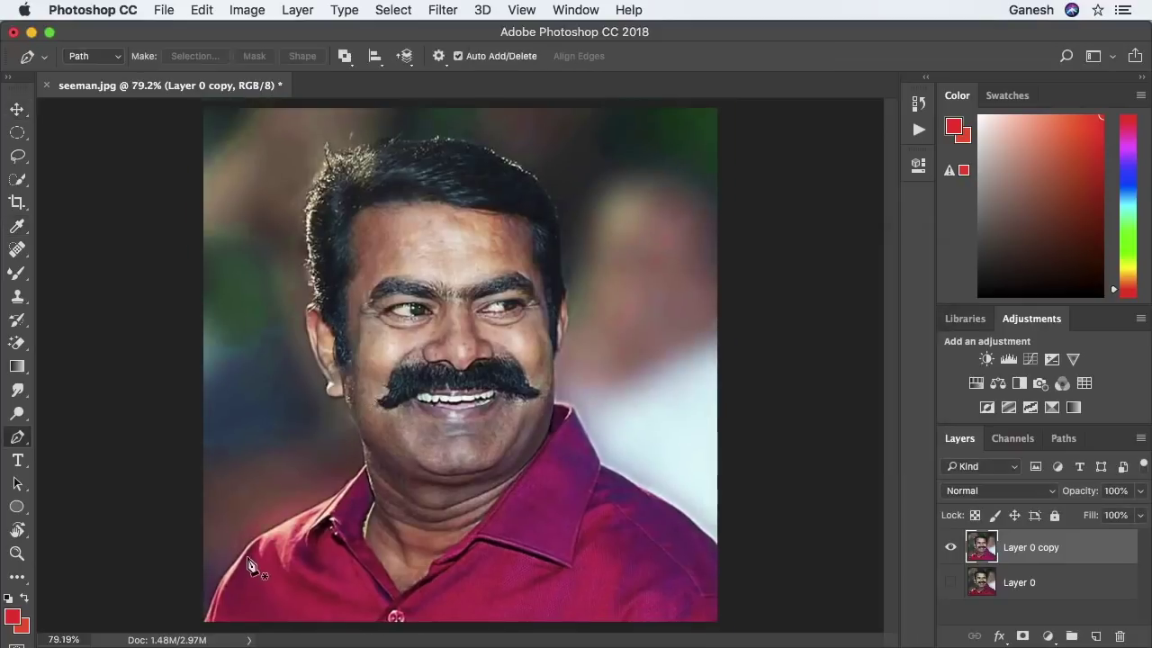
# Pen-trace the left shoulder, collar, neck and ear up toward the hairline
pyautogui.scroll(2, 250, 564)
pyautogui.scroll(3, 250, 564)
pyautogui.click(200, 568)
pyautogui.click(247, 452)
pyautogui.click(305, 378)
pyautogui.click(369, 306)
pyautogui.click(420, 275)
pyautogui.click(552, 208)
pyautogui.scroll(5, 559, 228)
pyautogui.click(455, 390)
pyautogui.click(461, 380)
pyautogui.click(454, 311)
pyautogui.click(434, 257)
pyautogui.click(403, 187)
pyautogui.scroll(5, 404, 185)
pyautogui.click(523, 418)
pyautogui.click(504, 417)
pyautogui.click(493, 361)
pyautogui.click(461, 312)
pyautogui.click(452, 277)
pyautogui.click(438, 216)
# Continue the path up the hair edge, across the head and down the right side
pyautogui.scroll(5, 438, 216)
pyautogui.click(408, 430)
pyautogui.click(428, 338)
pyautogui.click(415, 209)
pyautogui.scroll(5, 415, 209)
pyautogui.hscroll(3, 329, 327)
pyautogui.click(358, 213)
pyautogui.click(567, 196)
pyautogui.hscroll(5, 601, 202)
pyautogui.scroll(-1, 601, 202)
pyautogui.click(428, 187)
pyautogui.click(553, 263)
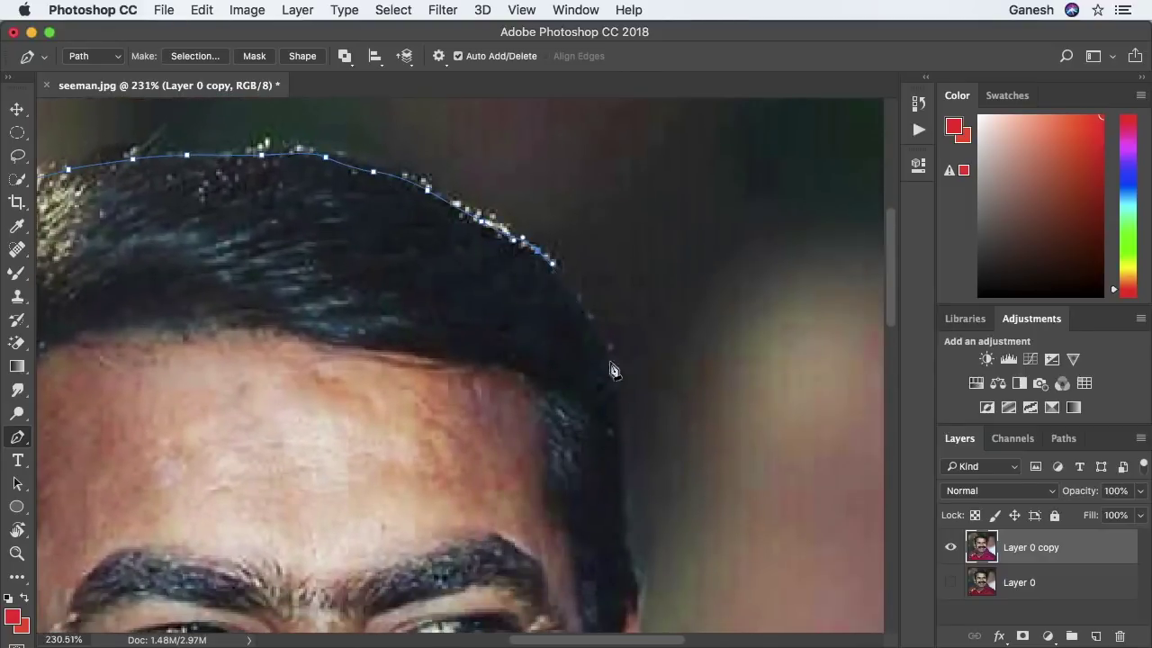
pyautogui.click(596, 339)
pyautogui.click(620, 461)
pyautogui.scroll(-5, 575, 502)
# Trace the path down the right cheek, along the collar and right shoulder
pyautogui.click(637, 300)
pyautogui.click(626, 378)
pyautogui.click(617, 423)
pyautogui.click(598, 477)
pyautogui.scroll(-4, 620, 300)
pyautogui.click(597, 391)
pyautogui.click(639, 389)
pyautogui.scroll(-5, 639, 389)
pyautogui.hscroll(3, 638, 389)
pyautogui.click(570, 311)
pyautogui.click(612, 340)
pyautogui.click(691, 393)
pyautogui.click(770, 431)
pyautogui.scroll(-5, 758, 463)
pyautogui.click(518, 288)
pyautogui.click(580, 344)
# Close the path at its start, load it as a selection, and fit the image in view
pyautogui.click(659, 551)
pyautogui.hscroll(-5, 849, 597)
pyautogui.hscroll(-10, 303, 411)
pyautogui.hscroll(-5, 282, 514)
pyautogui.click(282, 507)
pyautogui.press('super+Return')
pyautogui.press('super+0')
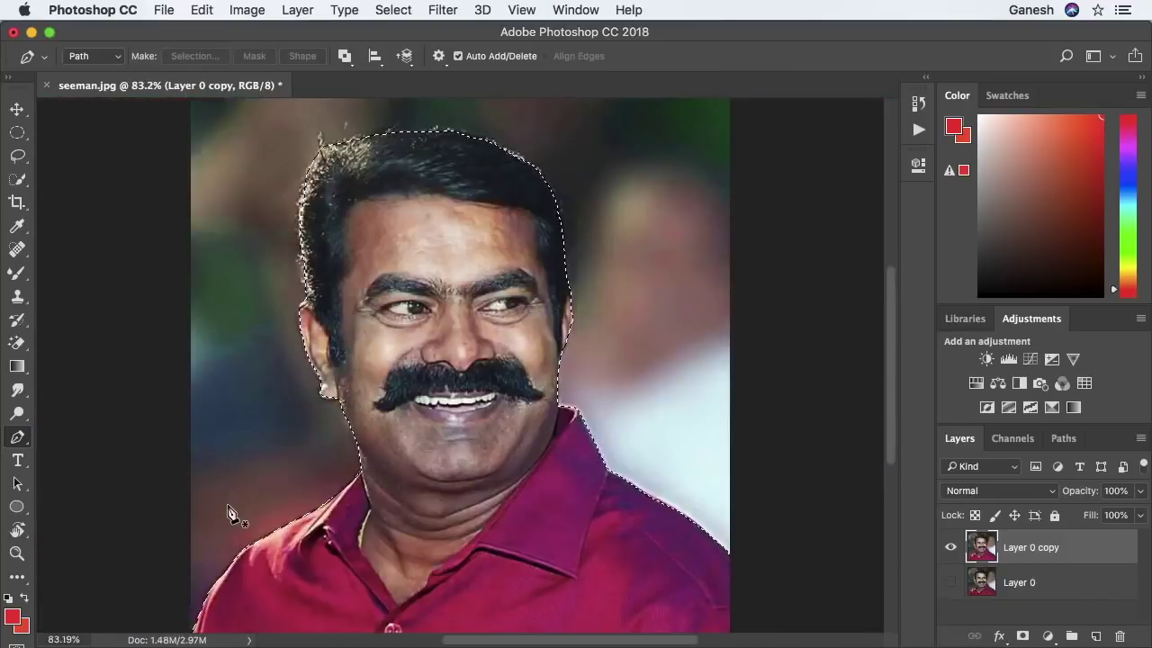
pyautogui.hotkey('shift', 'F6')
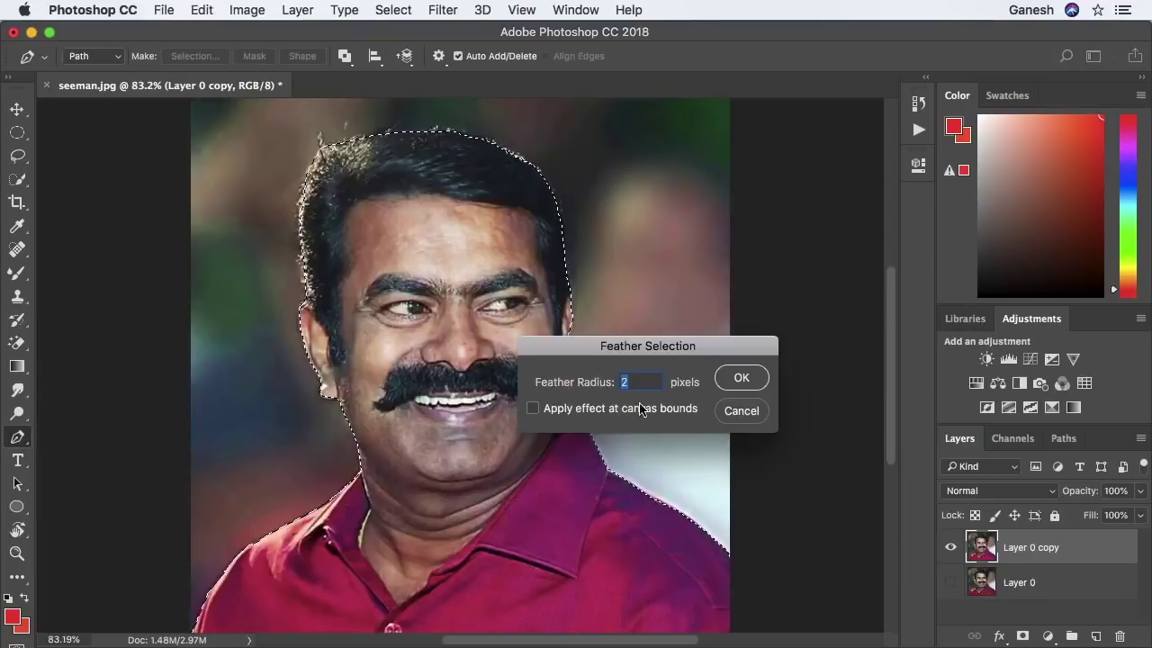
# Feather the selection by 2 px, copy the man to a new layer, and hide the photo
pyautogui.moveTo(646, 346); pyautogui.dragTo(693, 323)
pyautogui.click(789, 355)
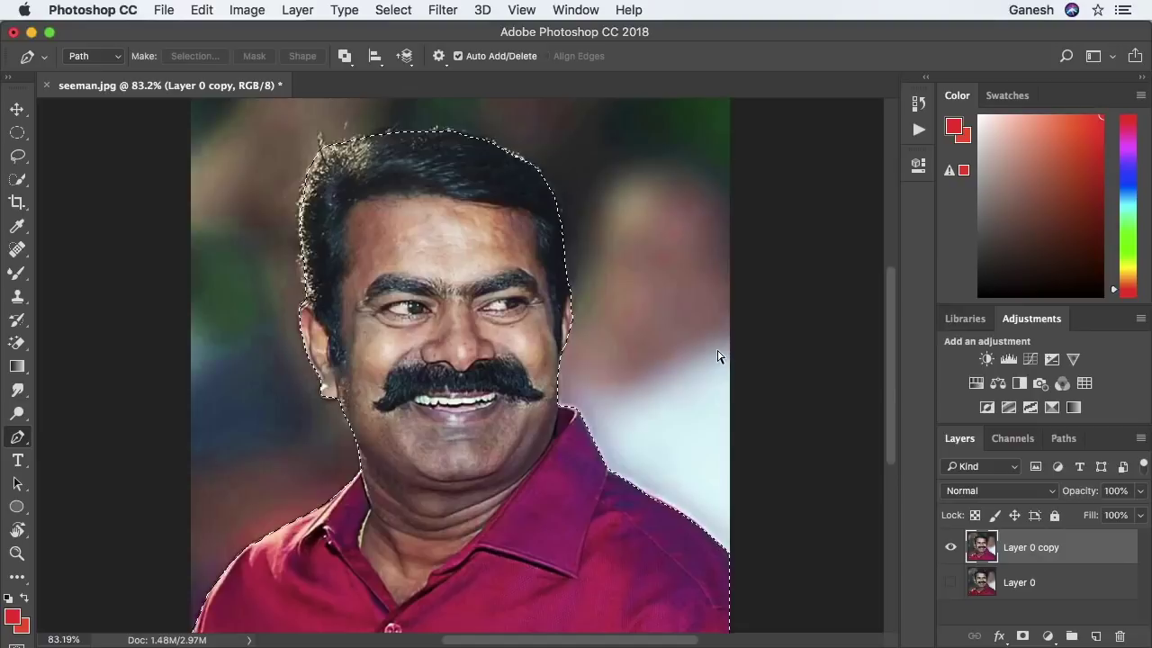
pyautogui.press('super+j')
pyautogui.click(950, 582)
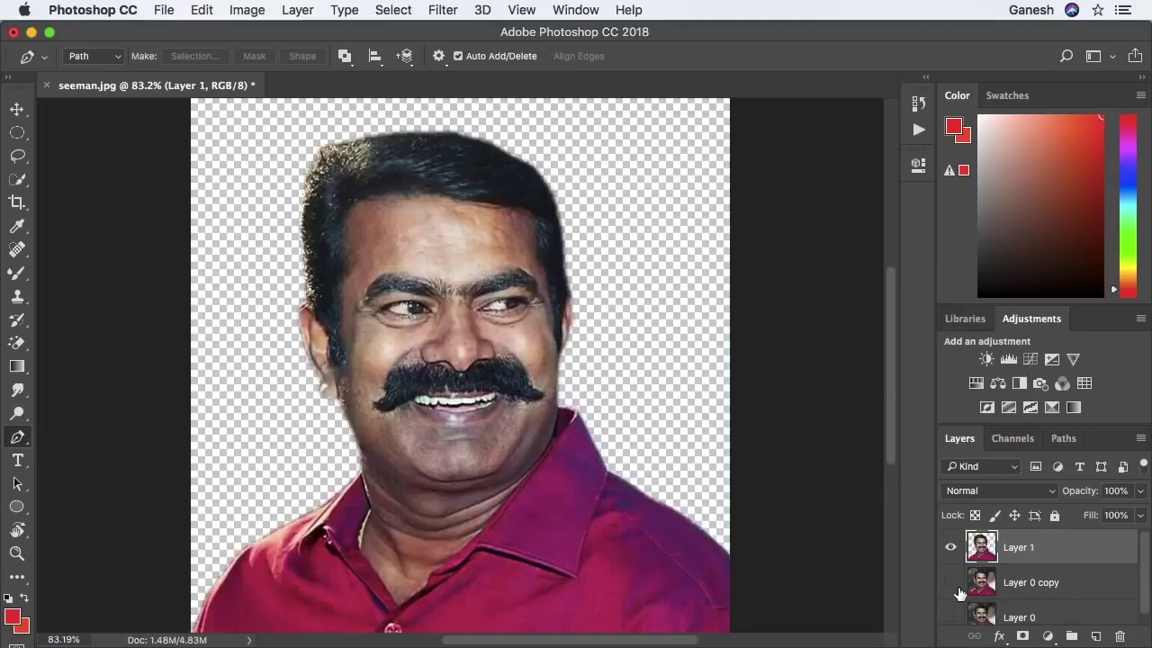
# Fill the new Layer 2 background with white and duplicate the cut-out layer
pyautogui.press('v')
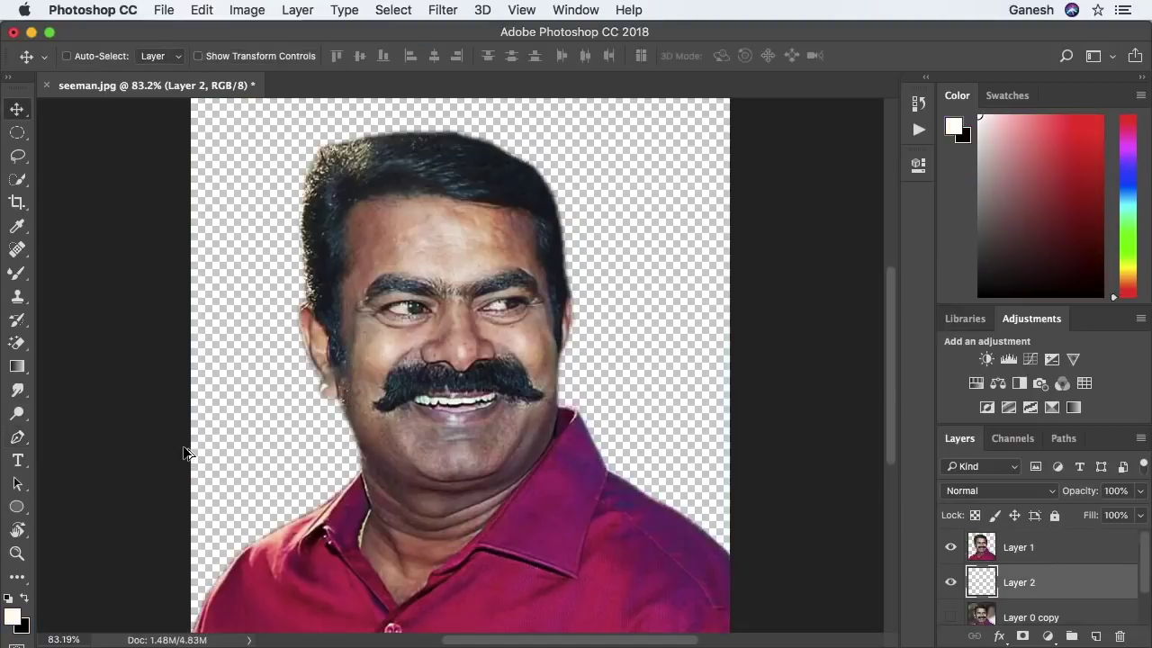
pyautogui.hotkey('alt', 'BackSpace')
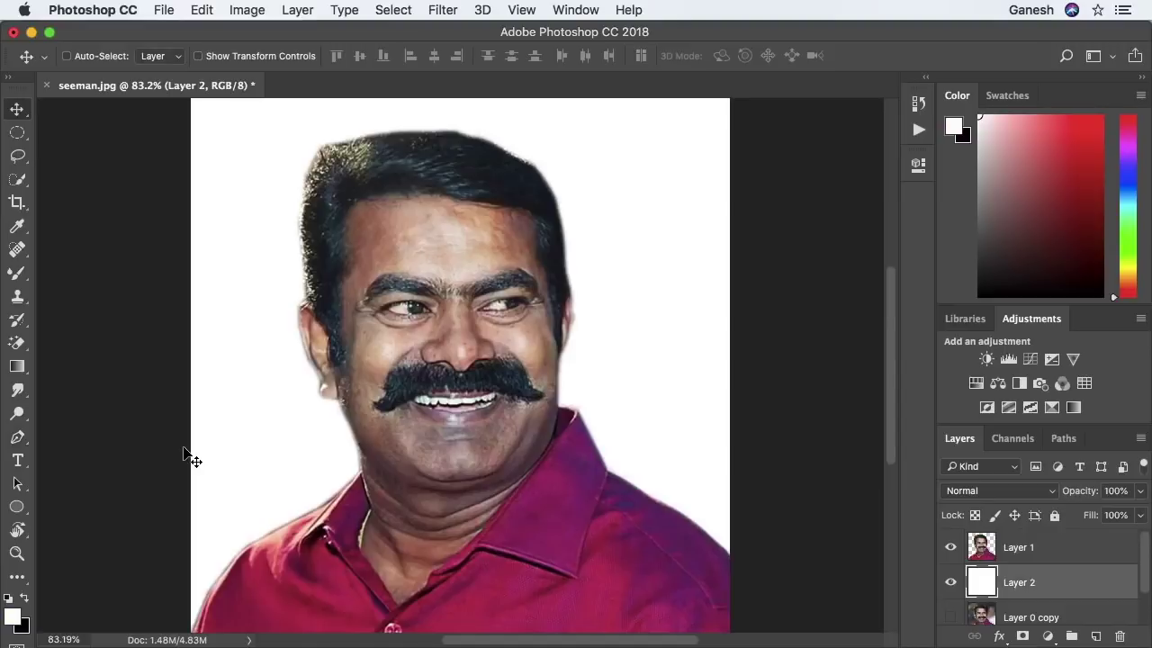
pyautogui.hotkey('ctrl', 'j')
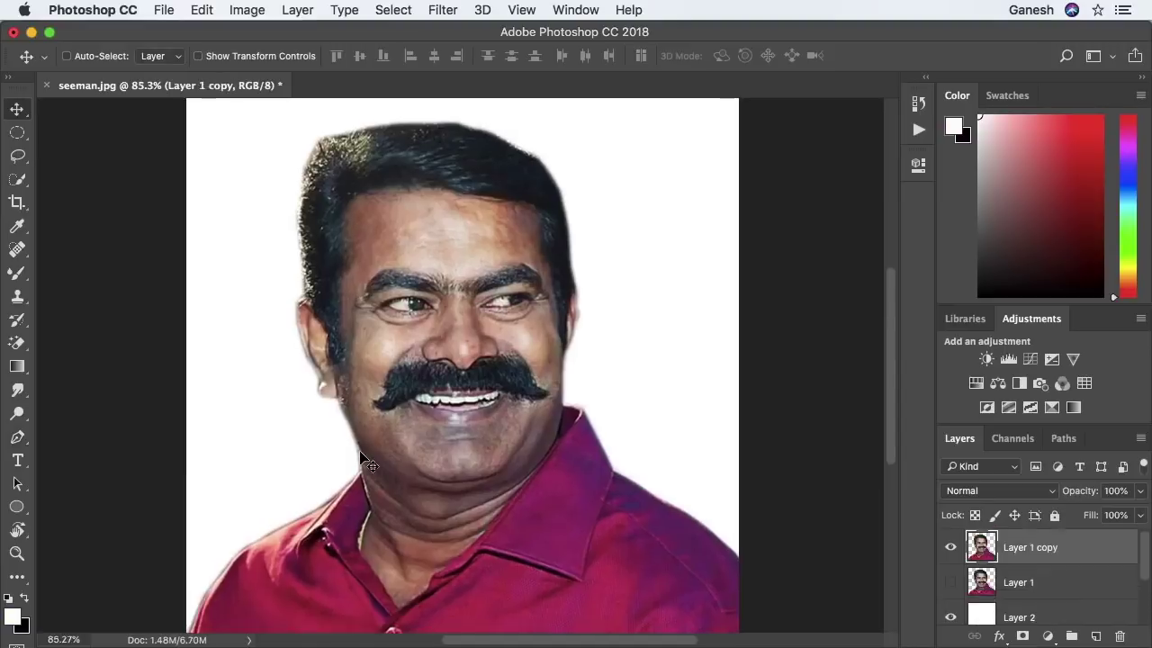
pyautogui.scroll(5, 360, 459)
pyautogui.scroll(3, 360, 459)
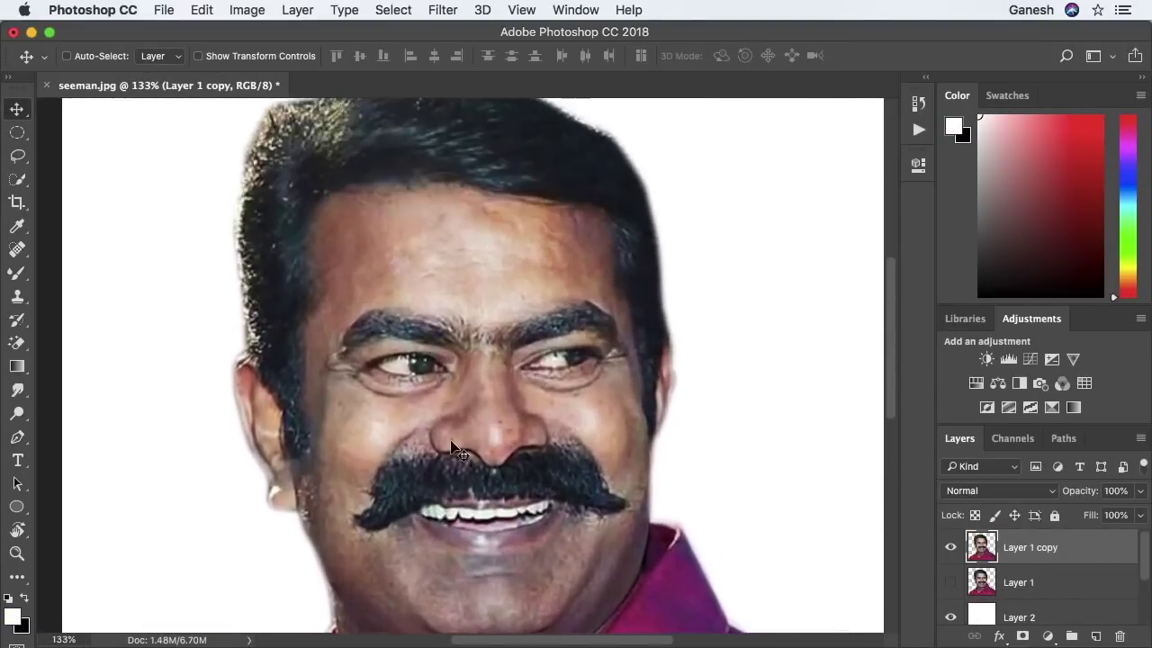
pyautogui.scroll(3, 225, 405)
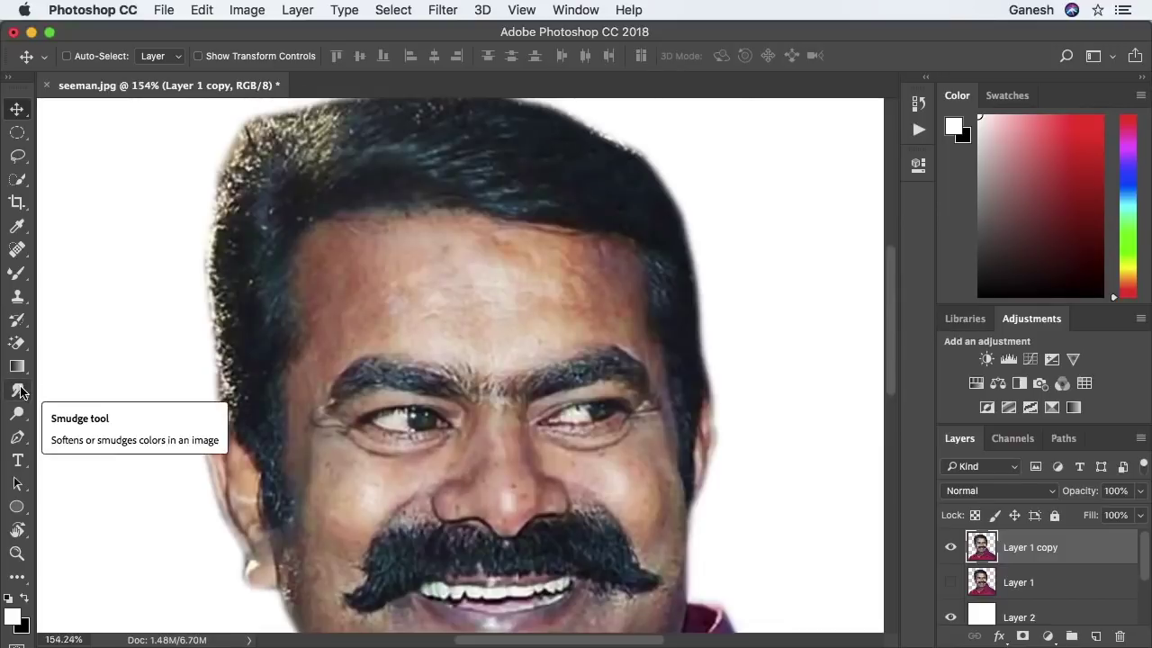
# Choose the Smudge tool with the Human Skin 3 brush at 181 px, then shrink it
pyautogui.click(18, 390)
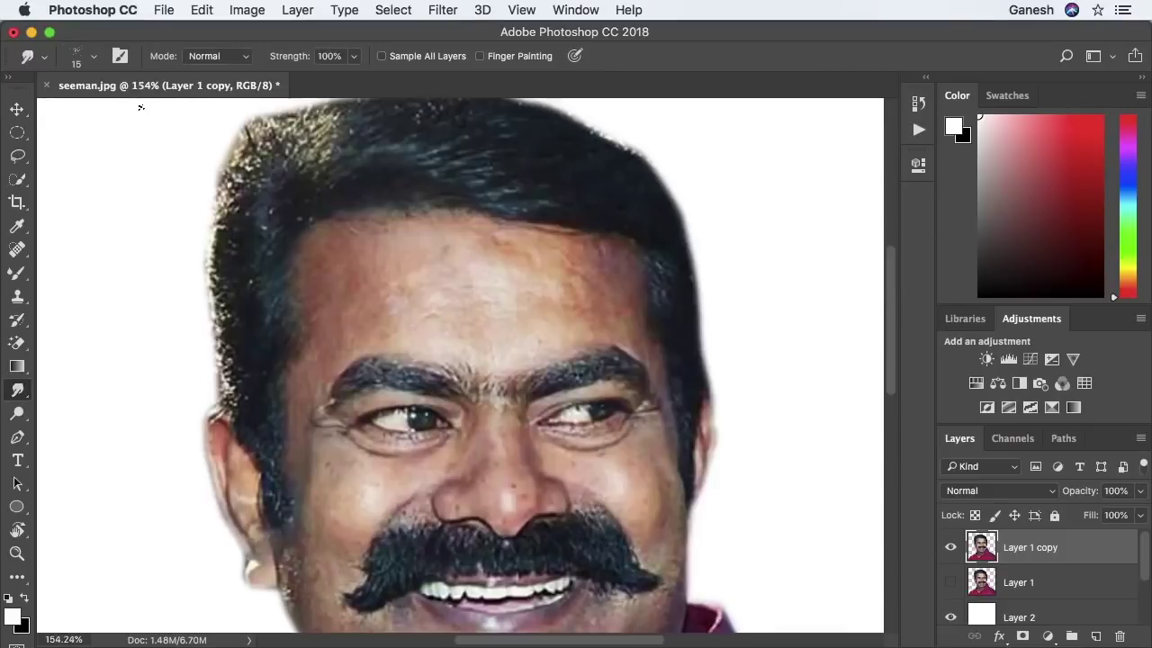
pyautogui.click(120, 56)
pyautogui.click(675, 169)
pyautogui.scroll(-1, 646, 478)
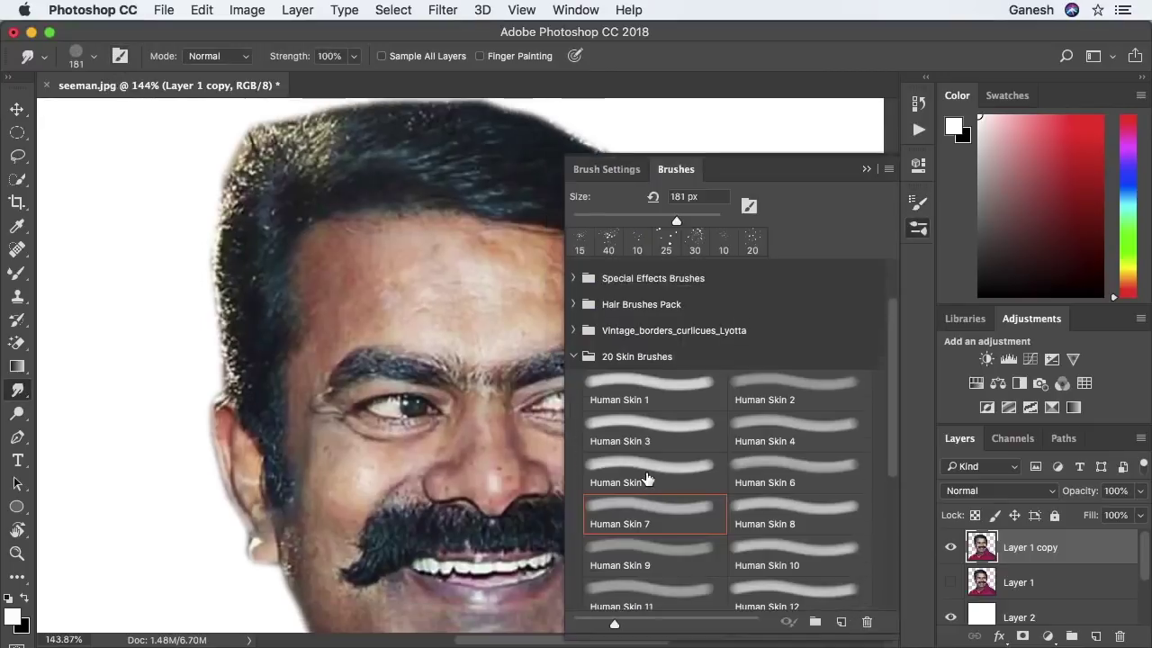
pyautogui.click(644, 430)
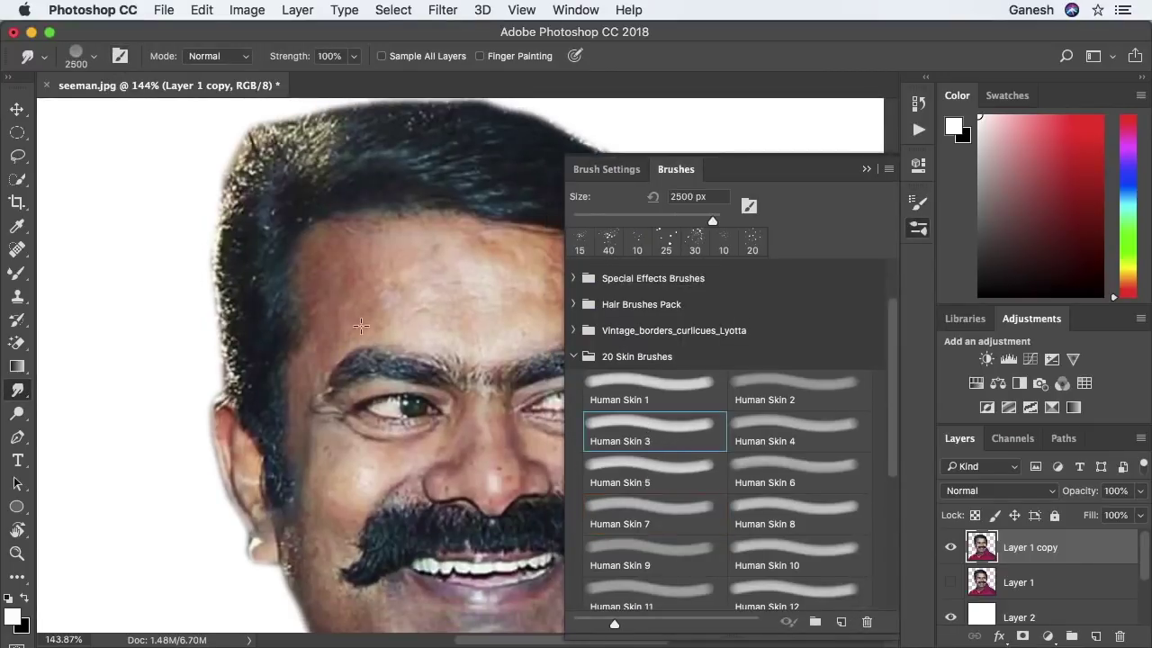
pyautogui.click(676, 221)
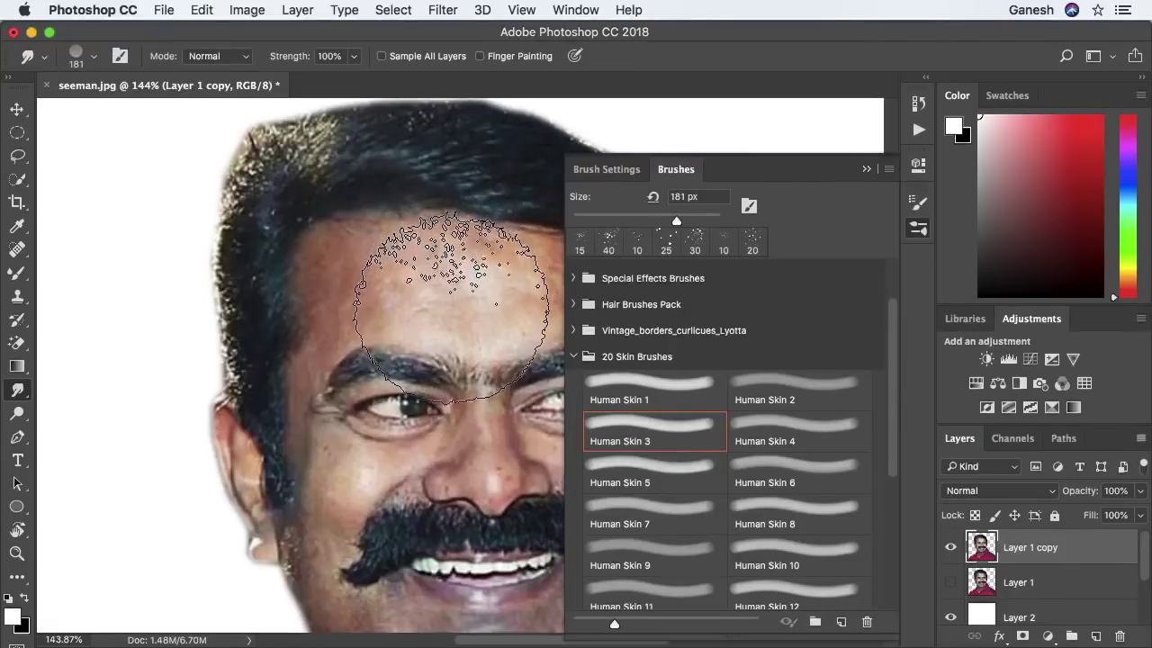
pyautogui.click(866, 169)
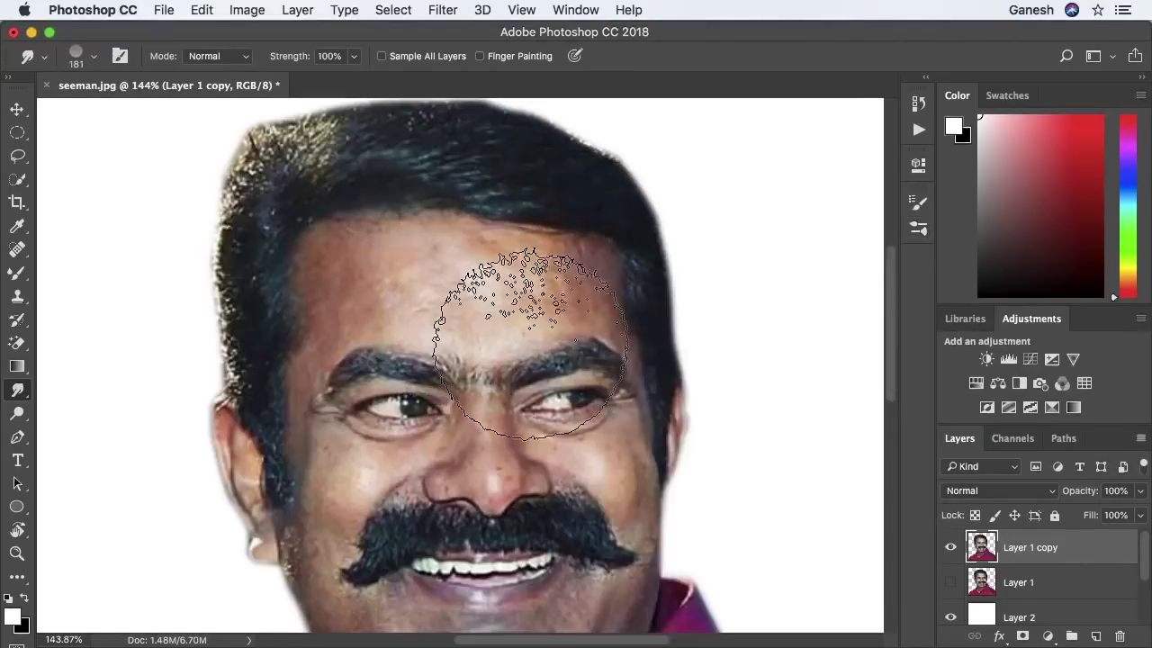
pyautogui.press('[')
pyautogui.press('[')
pyautogui.press('[')
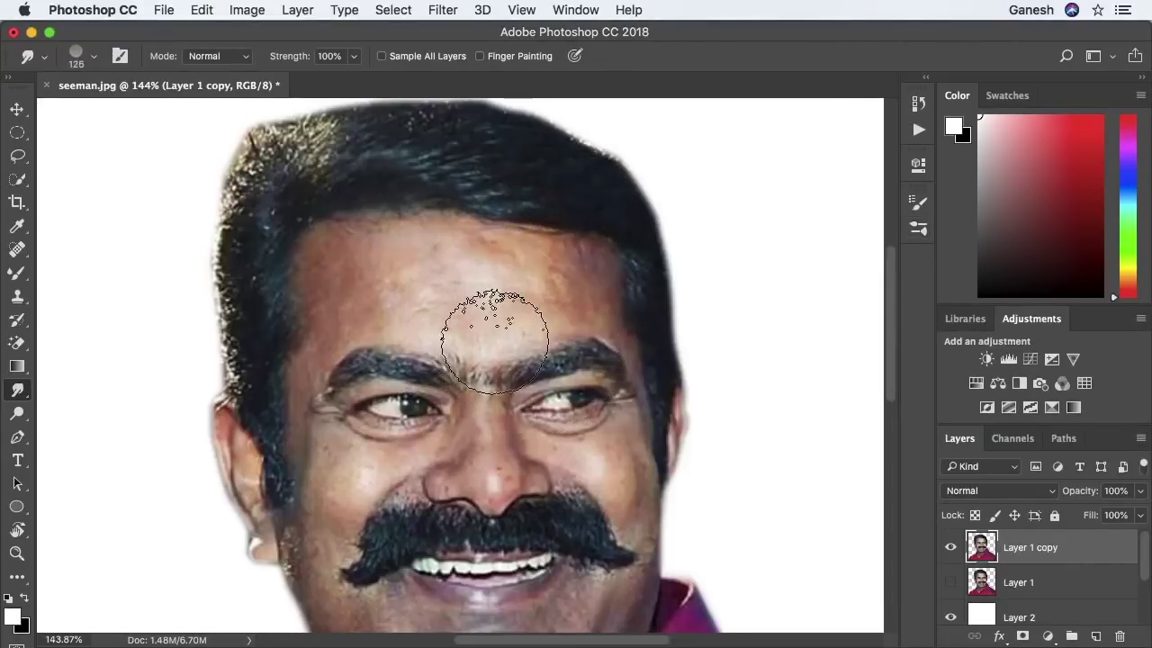
pyautogui.press('[')
pyautogui.press('[')
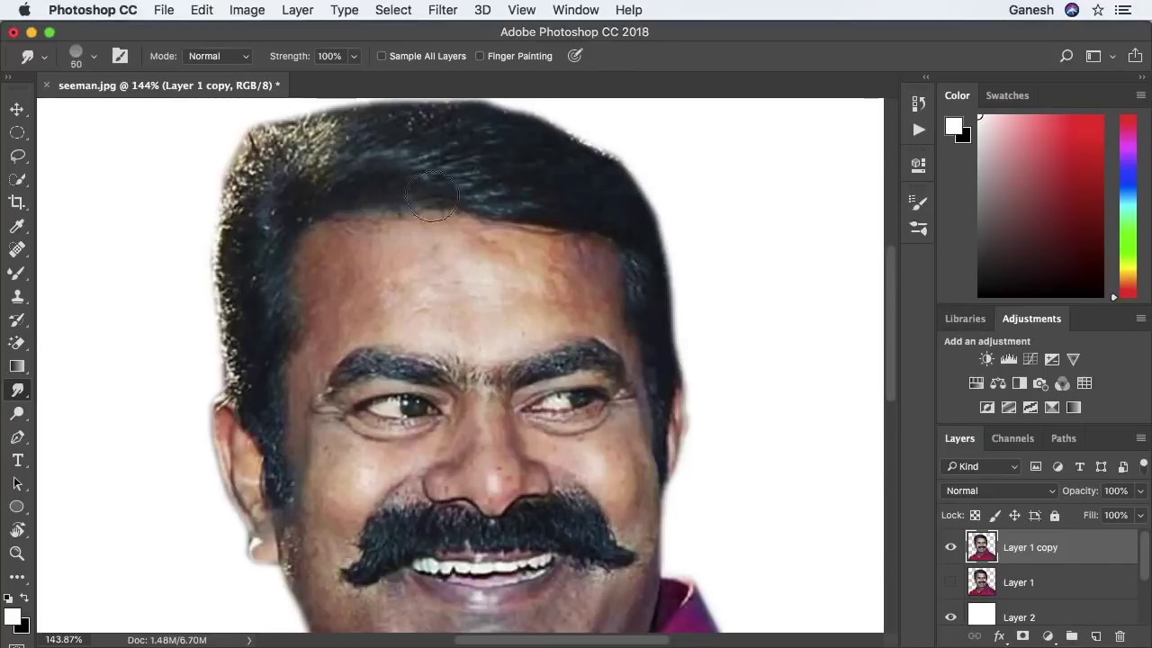
# Set the smudge strength to 55% and make the brush slightly smaller
pyautogui.click(354, 57)
pyautogui.moveTo(358, 78); pyautogui.dragTo(317, 80)
pyautogui.press('[')
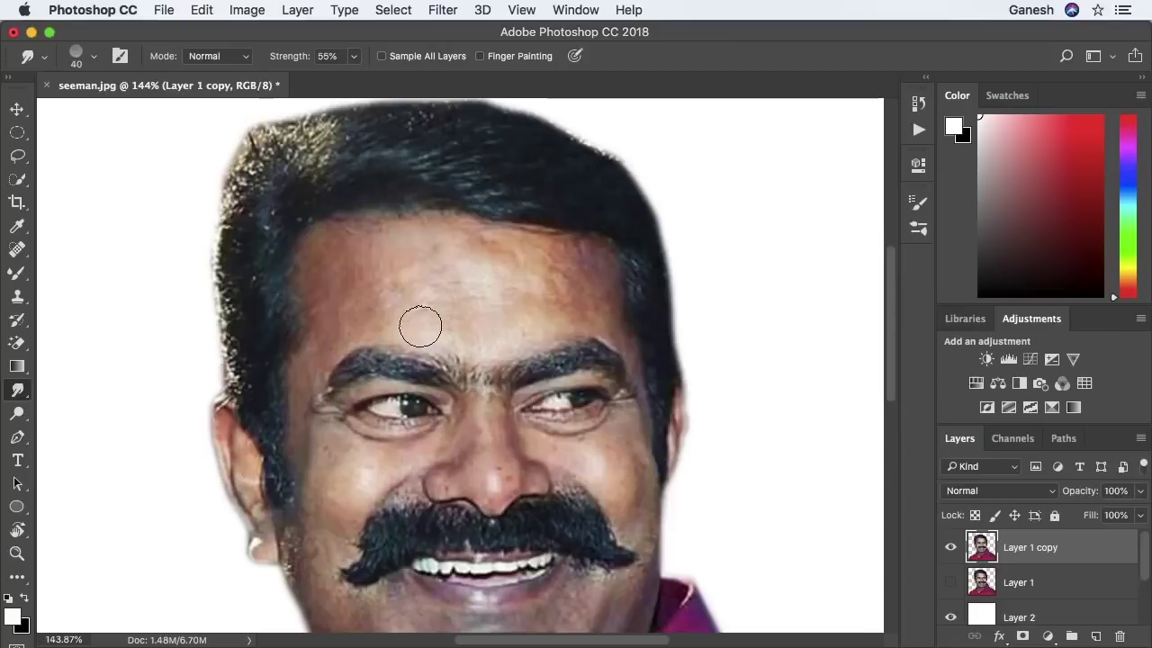
pyautogui.scroll(2, 421, 327)
pyautogui.scroll(2, 421, 326)
pyautogui.scroll(2, 421, 327)
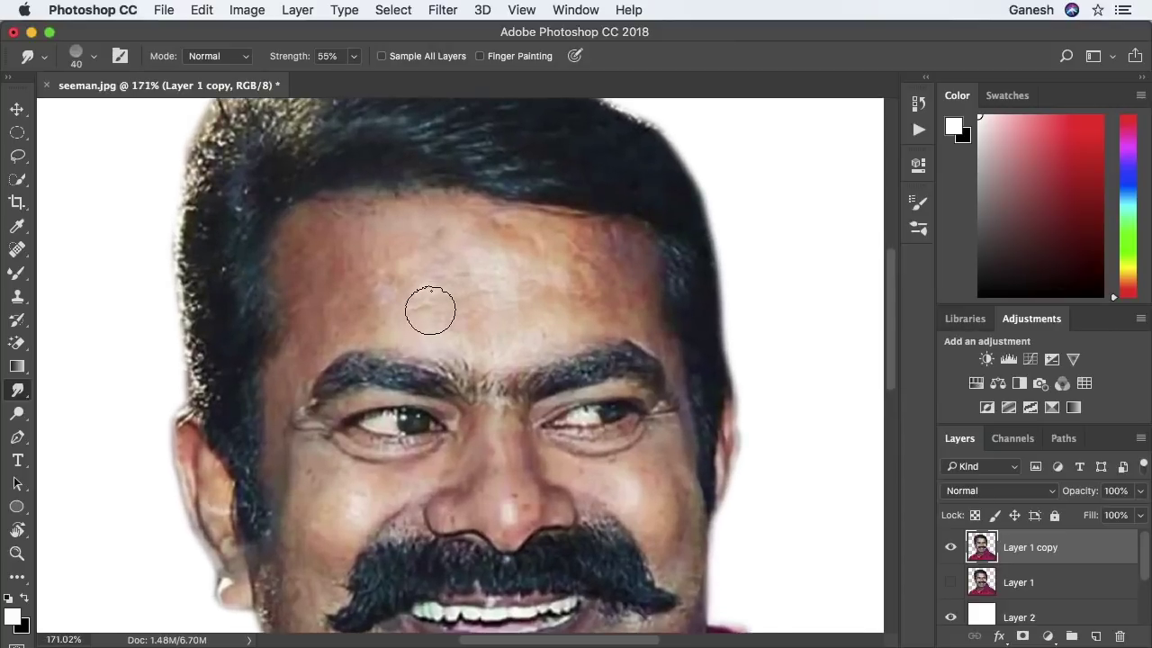
pyautogui.press('[')
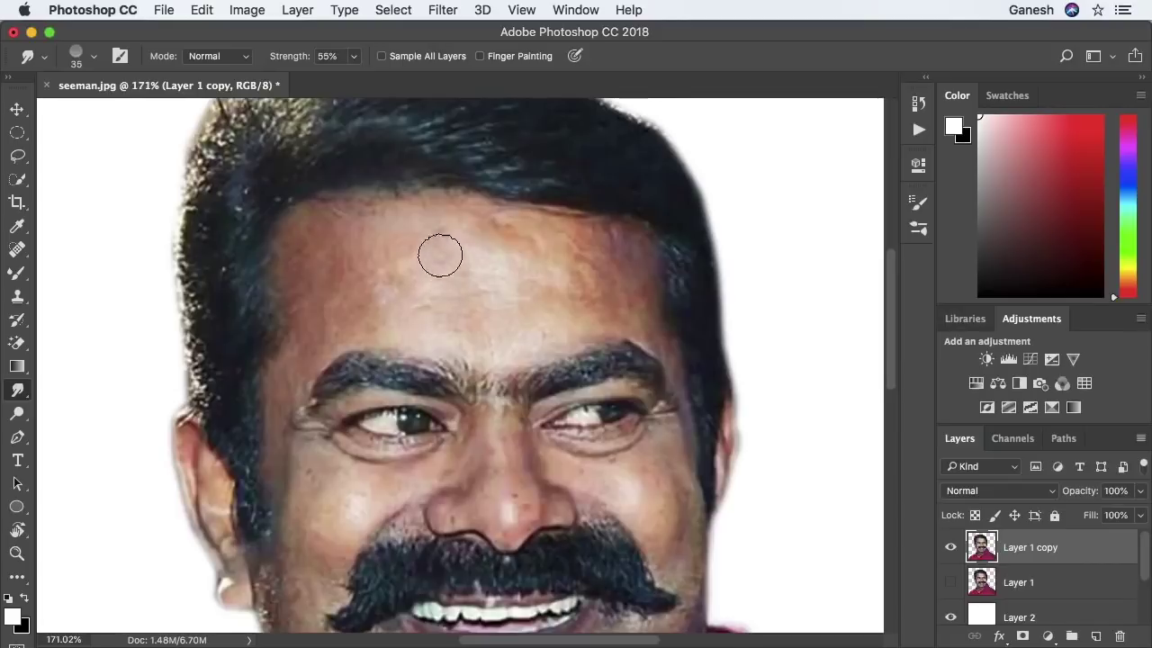
# Smudge the forehead toward the temple and beside the eyebrow, ending at brush size 10
pyautogui.moveTo(423, 231)
pyautogui.mouseDown()
pyautogui.moveTo(309, 235)
pyautogui.moveTo(357, 296)
pyautogui.moveTo(330, 270)
pyautogui.moveTo(416, 309)
pyautogui.moveTo(496, 263)
pyautogui.moveTo(519, 228)
pyautogui.moveTo(635, 250)
pyautogui.moveTo(581, 237)
pyautogui.moveTo(625, 297)
pyautogui.moveTo(347, 267)
pyautogui.moveTo(486, 321)
pyautogui.moveTo(627, 313)
pyautogui.mouseUp()
pyautogui.scroll(3, 499, 342)
pyautogui.press('[')
pyautogui.press('[')
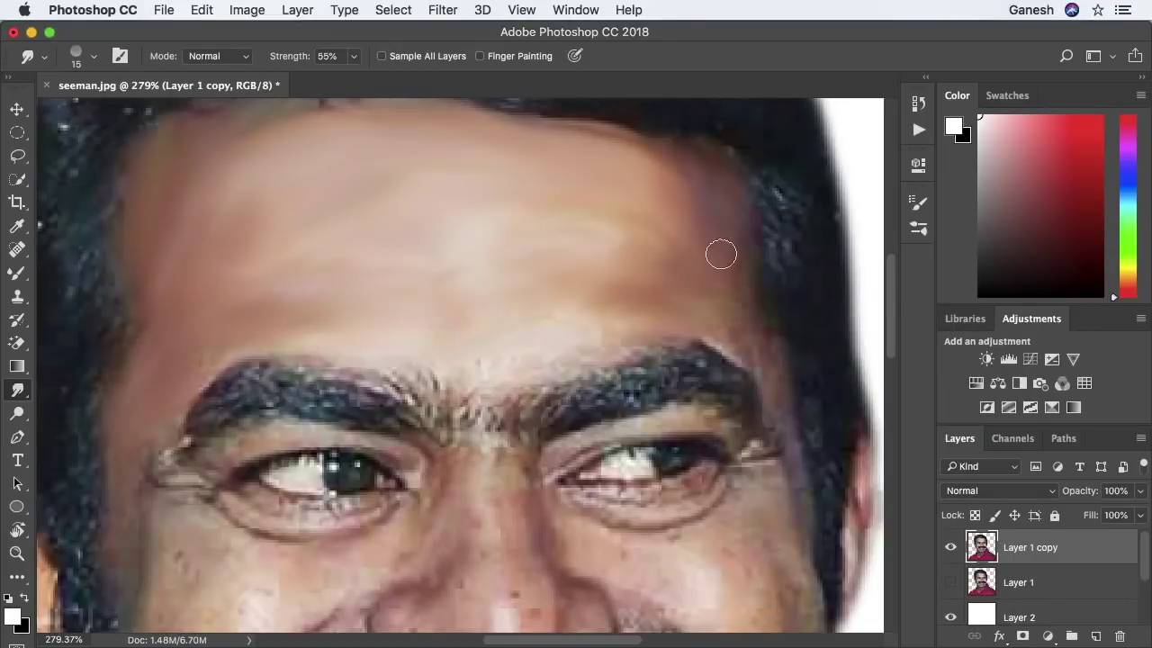
pyautogui.moveTo(745, 311); pyautogui.dragTo(718, 325)
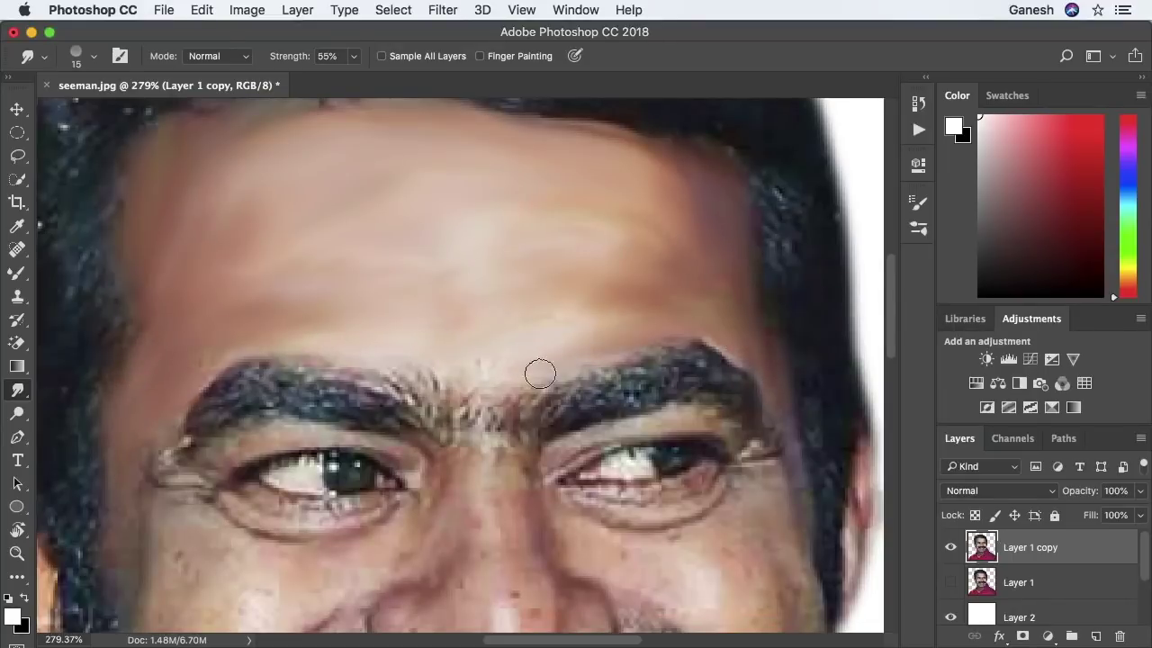
pyautogui.scroll(-3, 725, 343)
pyautogui.press('[')
pyautogui.press('[')
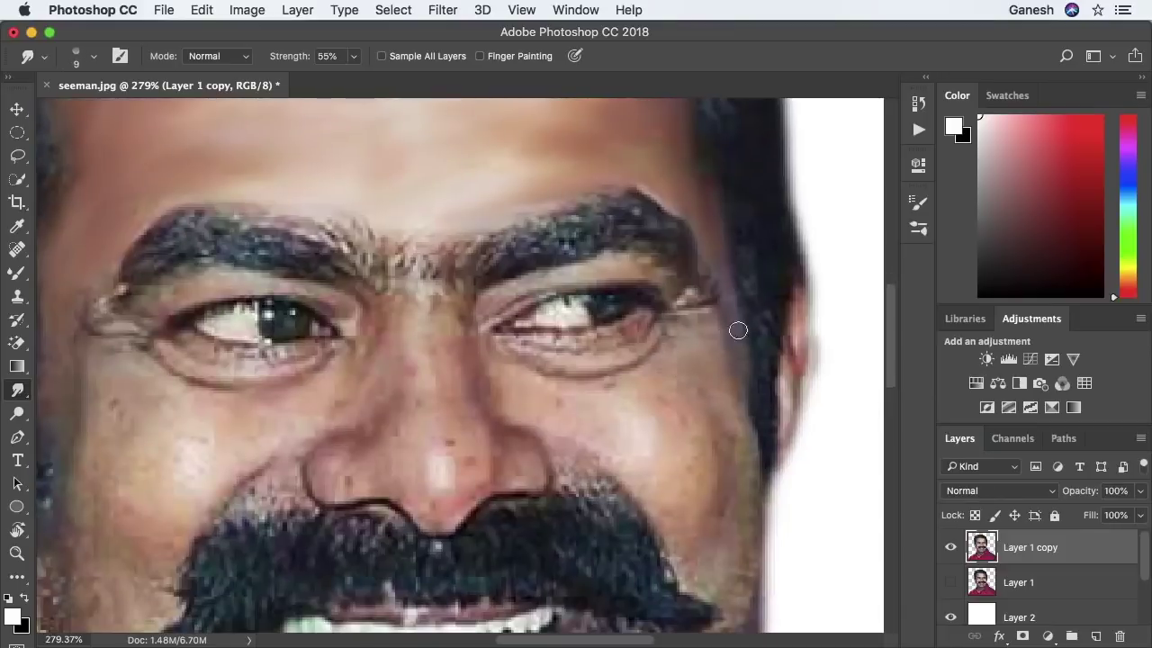
pyautogui.press(']')
pyautogui.press(']')
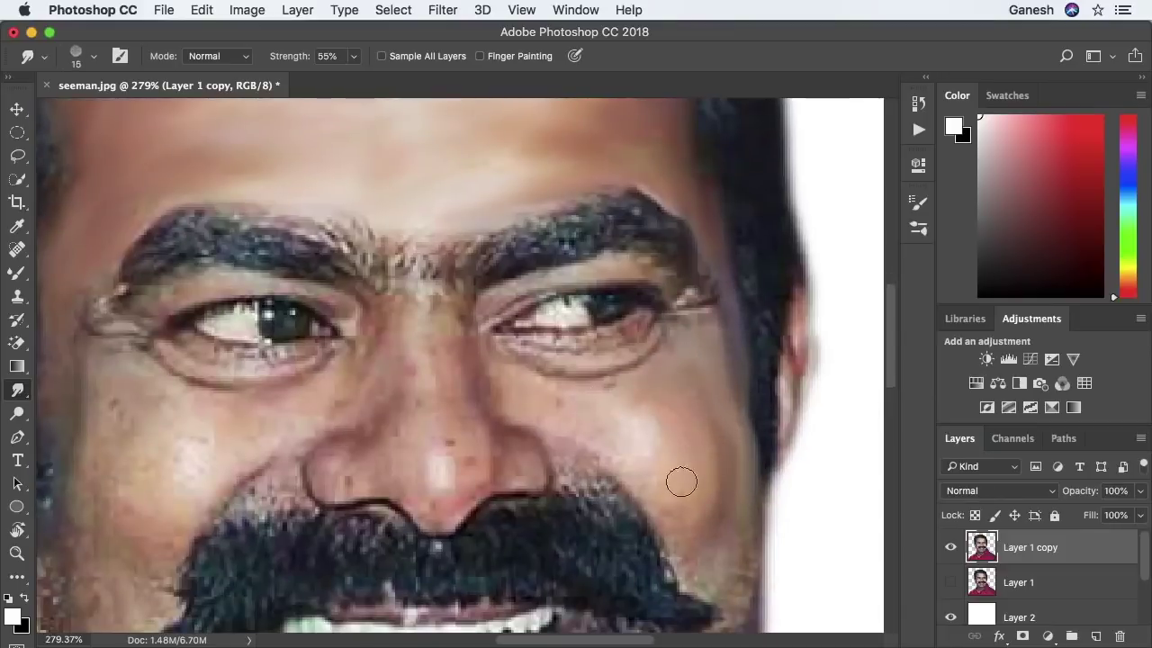
pyautogui.press('[')
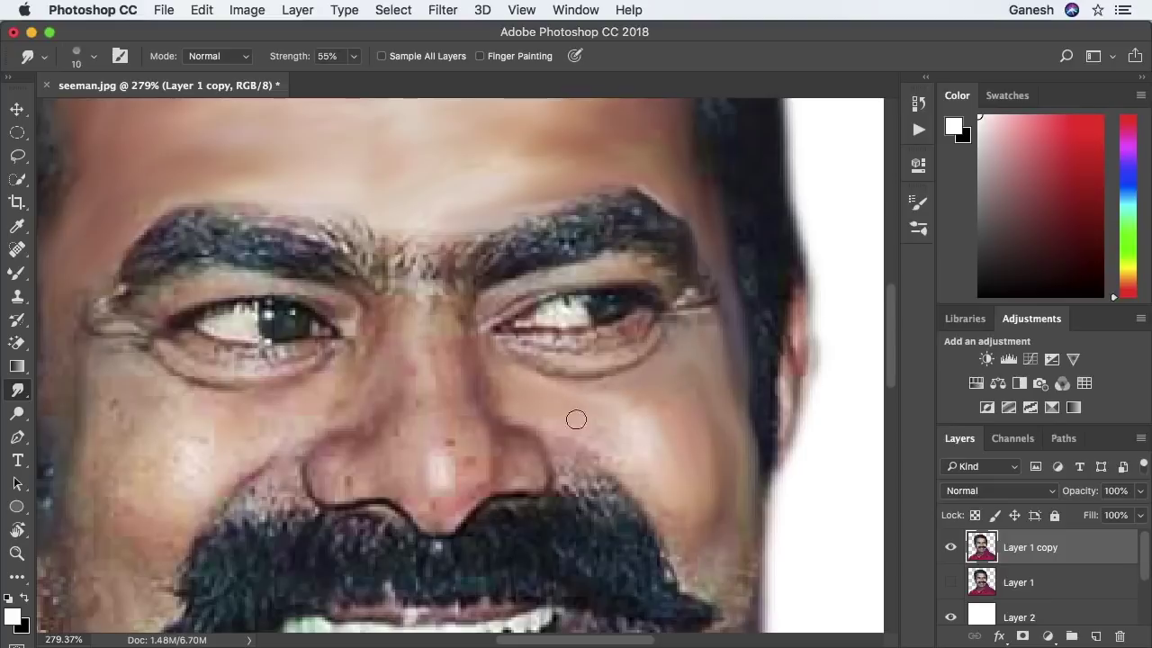
# Smooth the skin above the moustache, the right eye at size 7, and the nose bridge
pyautogui.moveTo(601, 450); pyautogui.dragTo(643, 492)
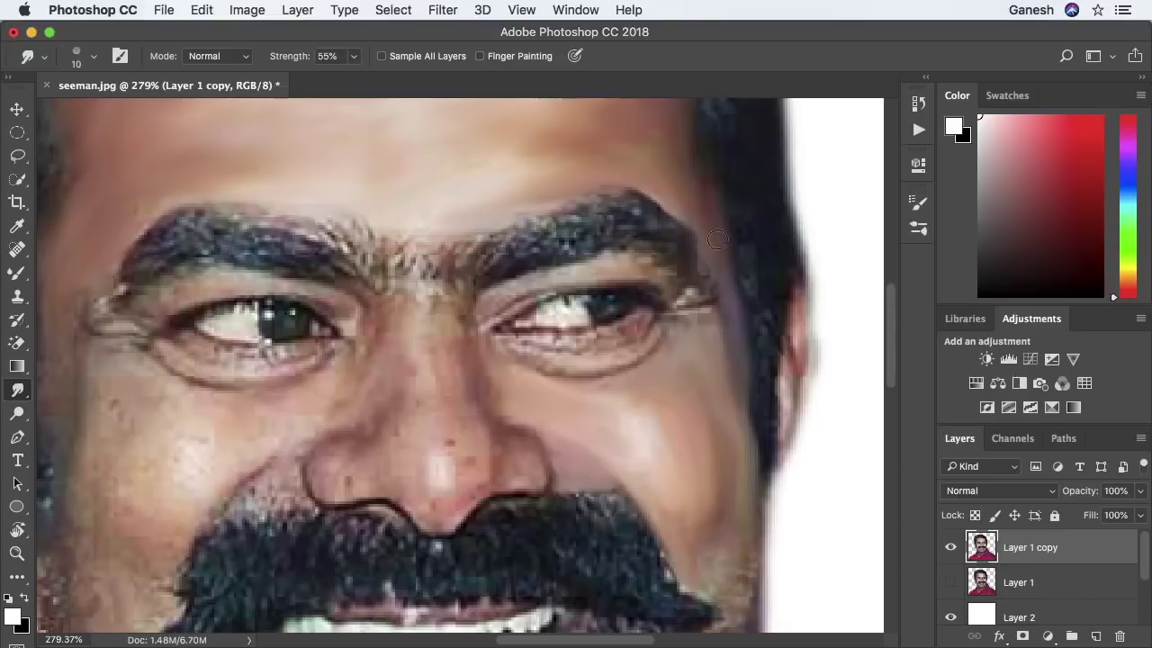
pyautogui.scroll(-3, 720, 288)
pyautogui.press(']')
pyautogui.press('[')
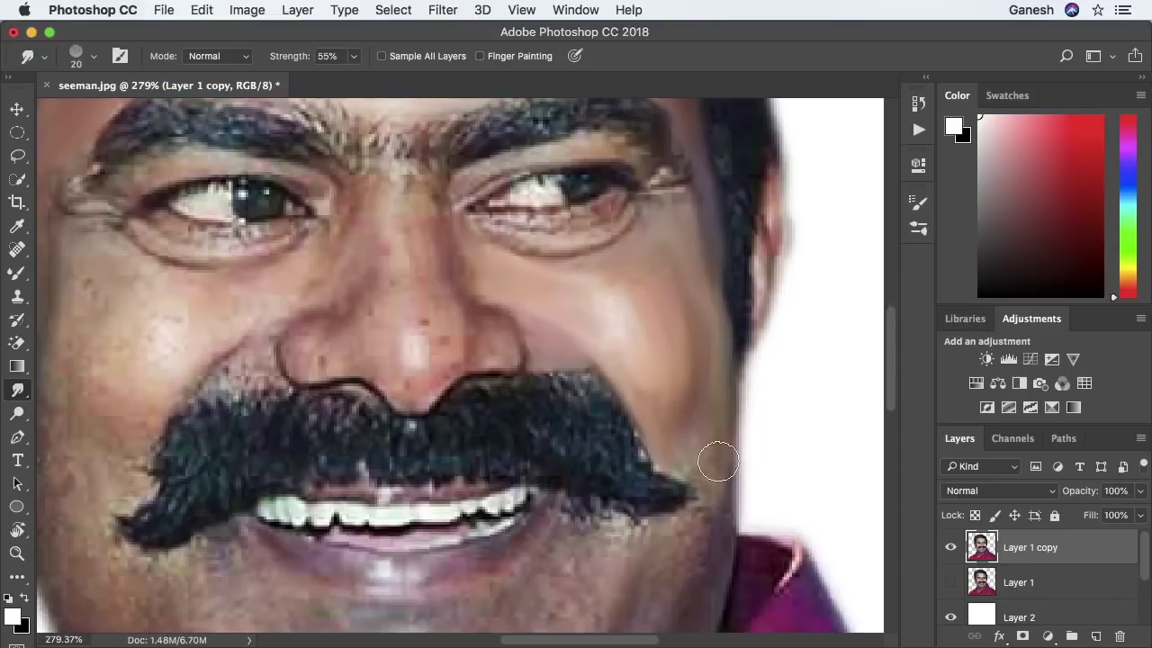
pyautogui.scroll(5, 706, 326)
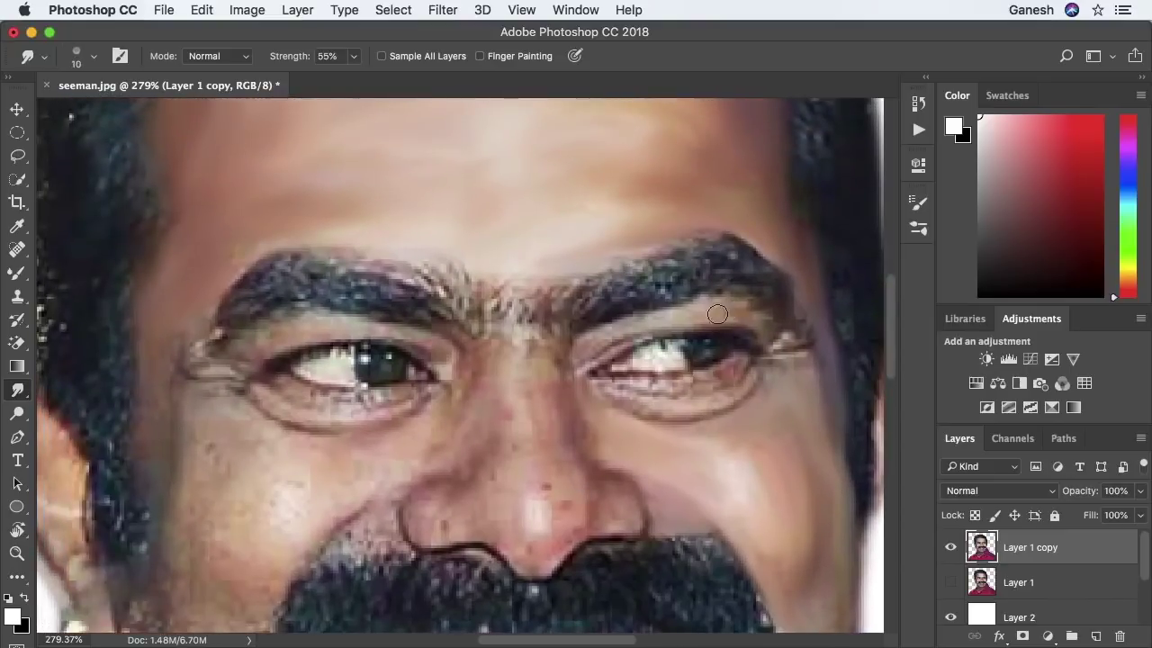
pyautogui.press('[')
pyautogui.press('[')
pyautogui.press('[')
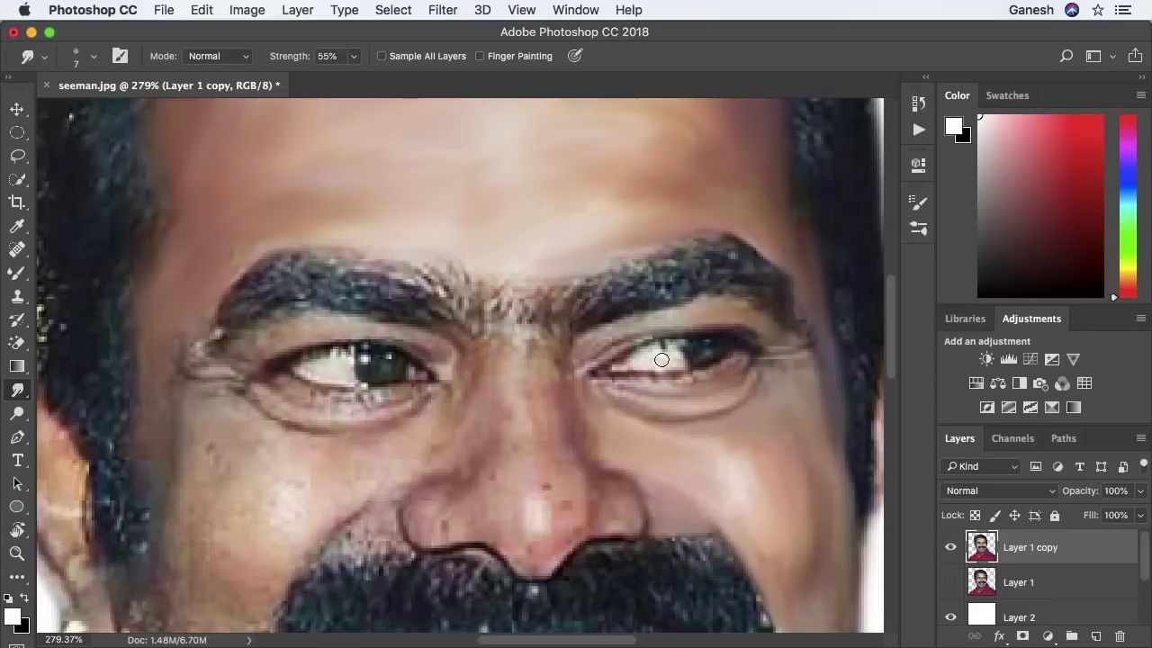
pyautogui.moveTo(698, 356); pyautogui.dragTo(595, 366)
pyautogui.press(']')
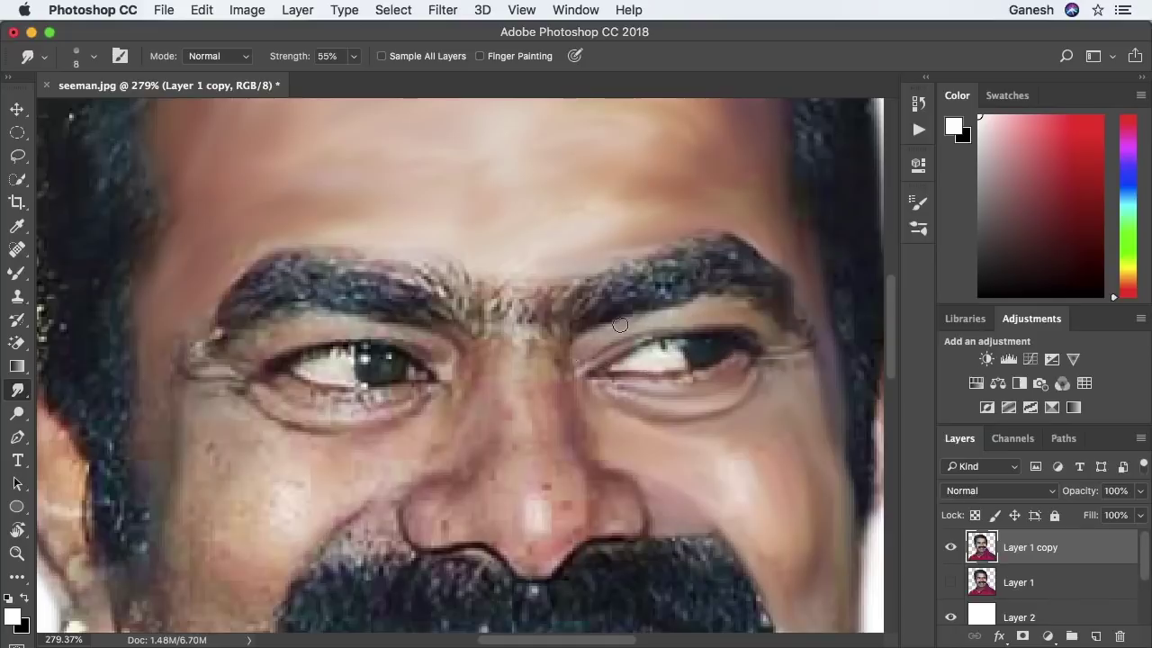
pyautogui.press(']')
pyautogui.press(']')
pyautogui.moveTo(543, 349); pyautogui.dragTo(520, 436)
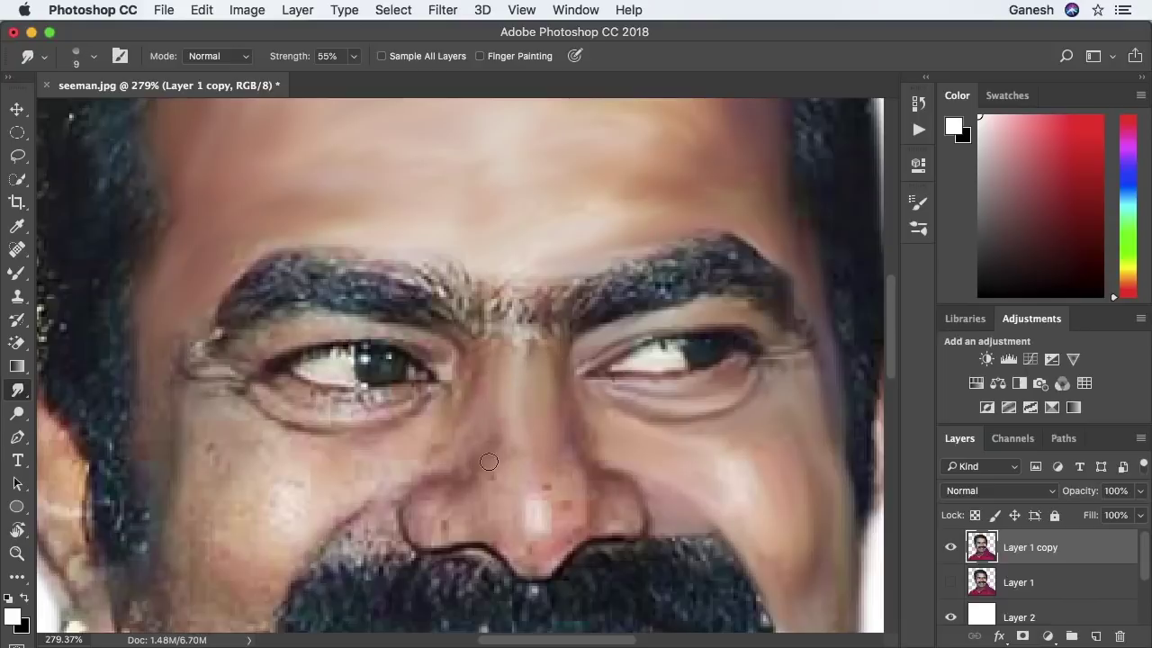
# Soften under the nose, the moustache edge and crease, then the left cheek at size 20
pyautogui.scroll(-3, 534, 483)
pyautogui.moveTo(525, 422)
pyautogui.mouseDown()
pyautogui.moveTo(425, 416)
pyautogui.moveTo(389, 389)
pyautogui.mouseUp()
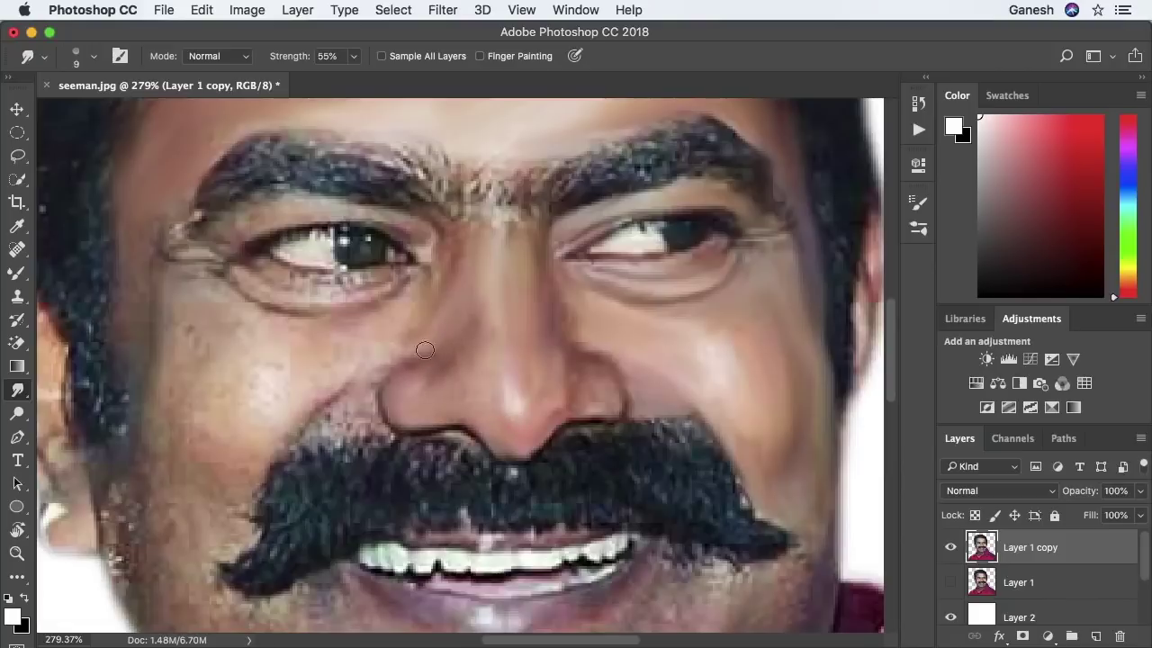
pyautogui.moveTo(546, 434); pyautogui.dragTo(612, 411)
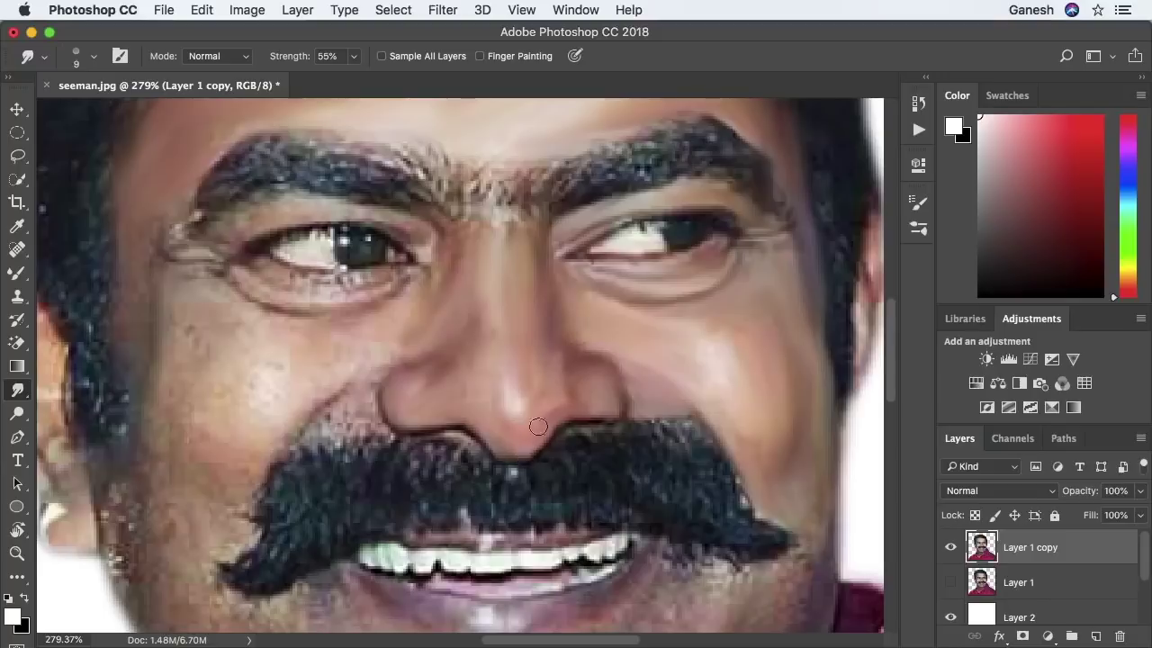
pyautogui.moveTo(365, 390); pyautogui.dragTo(276, 436)
pyautogui.press(']')
pyautogui.press(']')
pyautogui.press(']')
pyautogui.moveTo(278, 367)
pyautogui.mouseDown()
pyautogui.moveTo(172, 438)
pyautogui.moveTo(206, 489)
pyautogui.mouseUp()
# Smudge the cheek, face edge, speckled cheek and skin below the moustache's left end
pyautogui.scroll(-3, 206, 488)
pyautogui.hscroll(-3, 206, 488)
pyautogui.moveTo(265, 380); pyautogui.dragTo(257, 465)
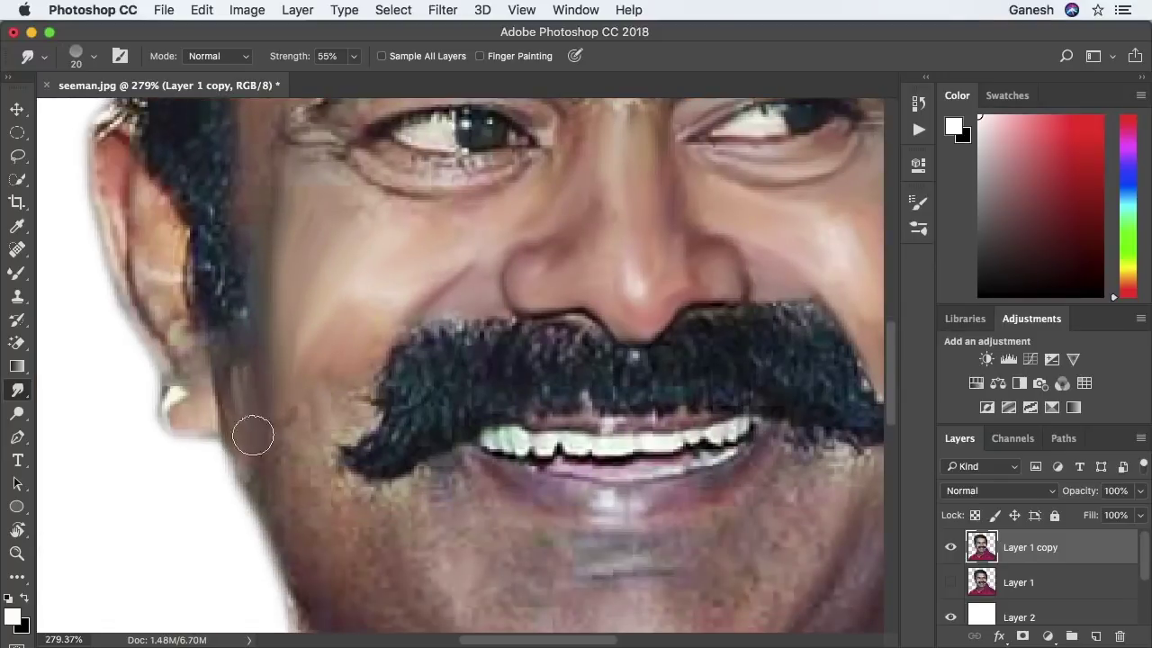
pyautogui.scroll(-3, 350, 540)
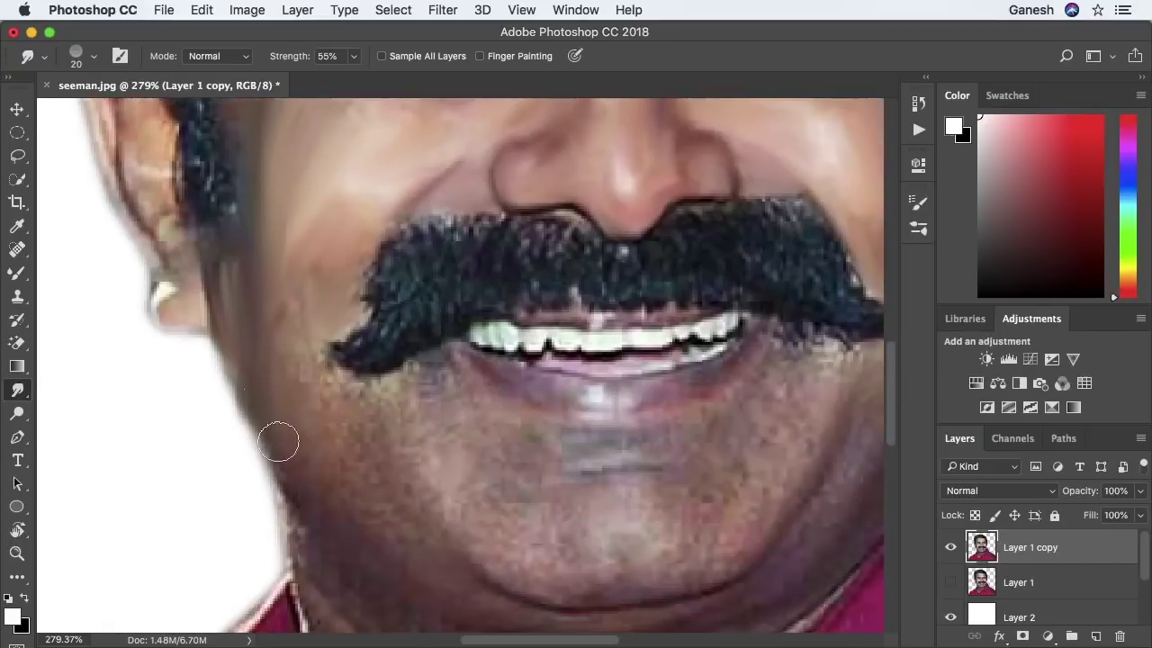
pyautogui.moveTo(296, 303); pyautogui.dragTo(300, 382)
pyautogui.moveTo(389, 425)
pyautogui.mouseDown()
pyautogui.moveTo(355, 400)
pyautogui.moveTo(414, 373)
pyautogui.moveTo(437, 378)
pyautogui.moveTo(372, 444)
pyautogui.moveTo(432, 414)
pyautogui.moveTo(411, 399)
pyautogui.moveTo(411, 427)
pyautogui.moveTo(448, 422)
pyautogui.mouseUp()
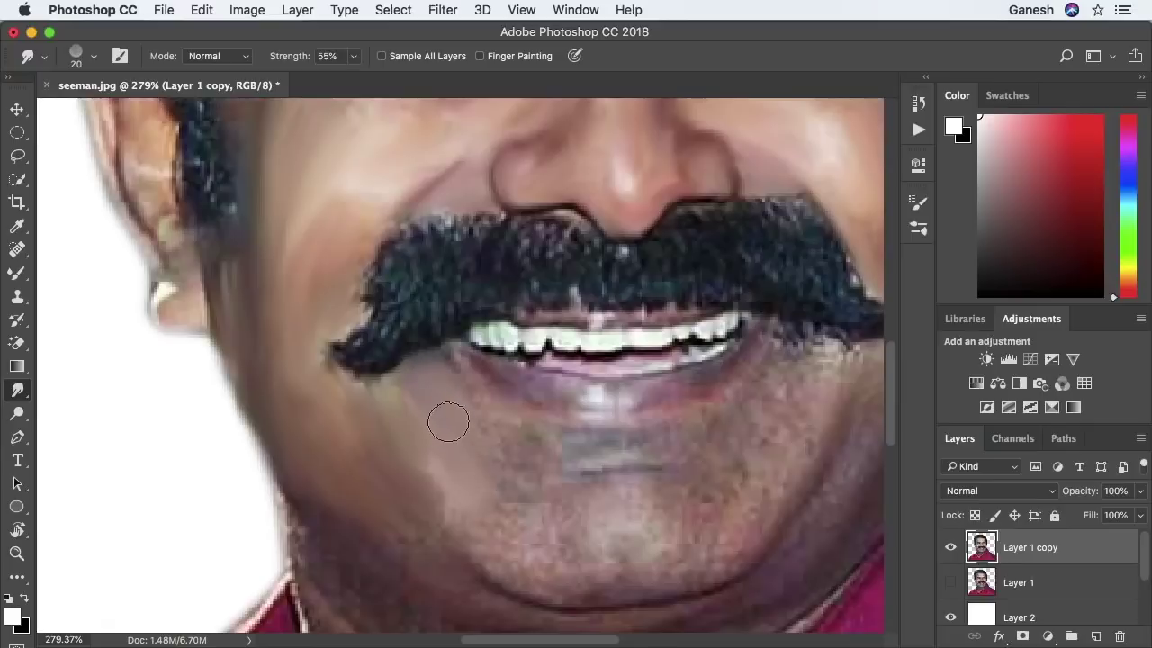
pyautogui.press('p')
pyautogui.click(17, 389)
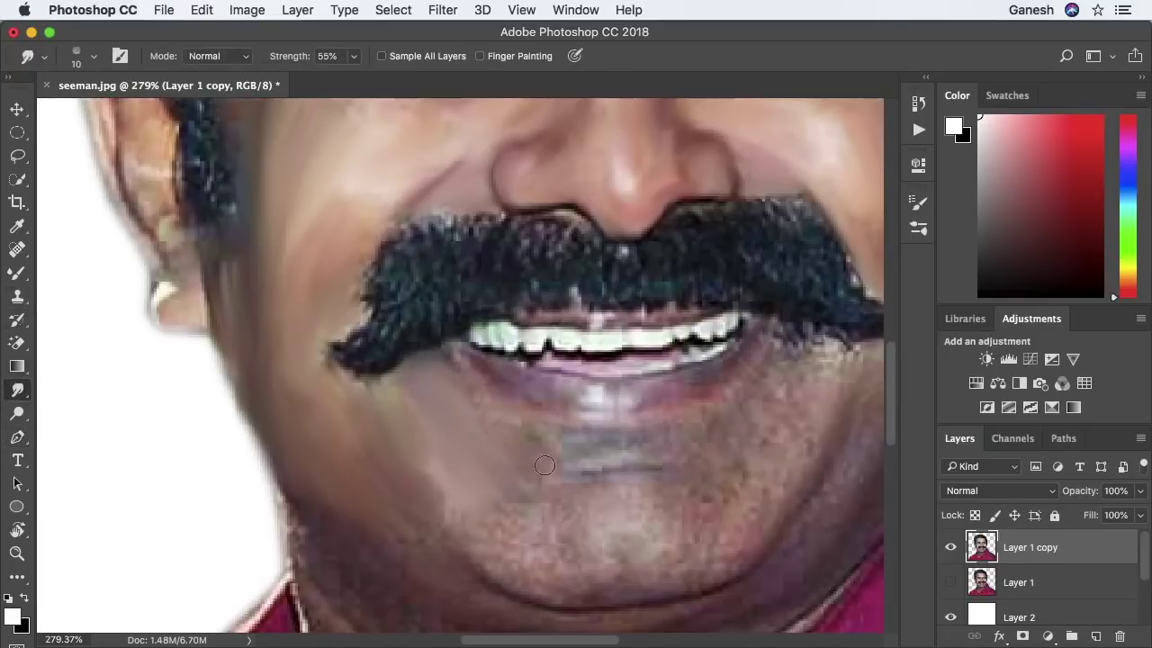
# Smooth the chin skin and stubble along the chin with a 15 px brush
pyautogui.moveTo(523, 542)
pyautogui.mouseDown()
pyautogui.moveTo(576, 468)
pyautogui.moveTo(629, 472)
pyautogui.moveTo(602, 463)
pyautogui.mouseUp()
pyautogui.press('[')
pyautogui.press(']')
pyautogui.hscroll(3, 673, 468)
pyautogui.scroll(-2, 674, 468)
pyautogui.moveTo(401, 491); pyautogui.dragTo(567, 526)
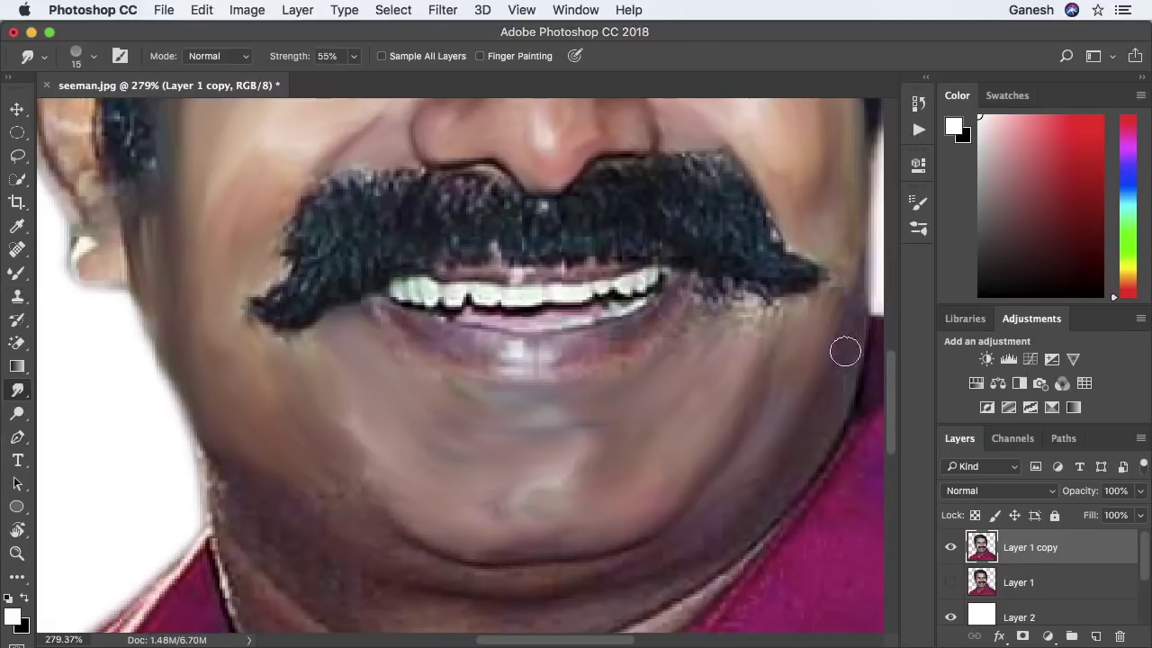
# Smudge the left jawline, chin stubble, right jawline shadow and neck
pyautogui.moveTo(653, 546); pyautogui.dragTo(640, 428)
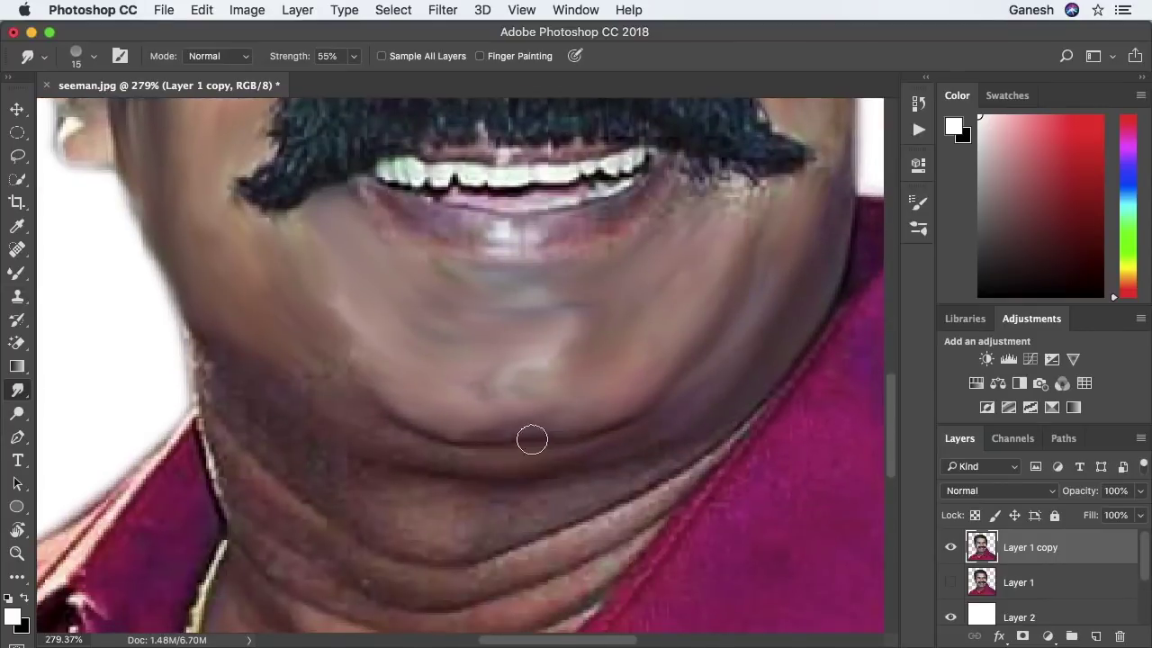
pyautogui.moveTo(198, 369)
pyautogui.mouseDown()
pyautogui.moveTo(272, 380)
pyautogui.moveTo(406, 488)
pyautogui.moveTo(414, 521)
pyautogui.mouseUp()
pyautogui.moveTo(711, 451); pyautogui.dragTo(503, 549)
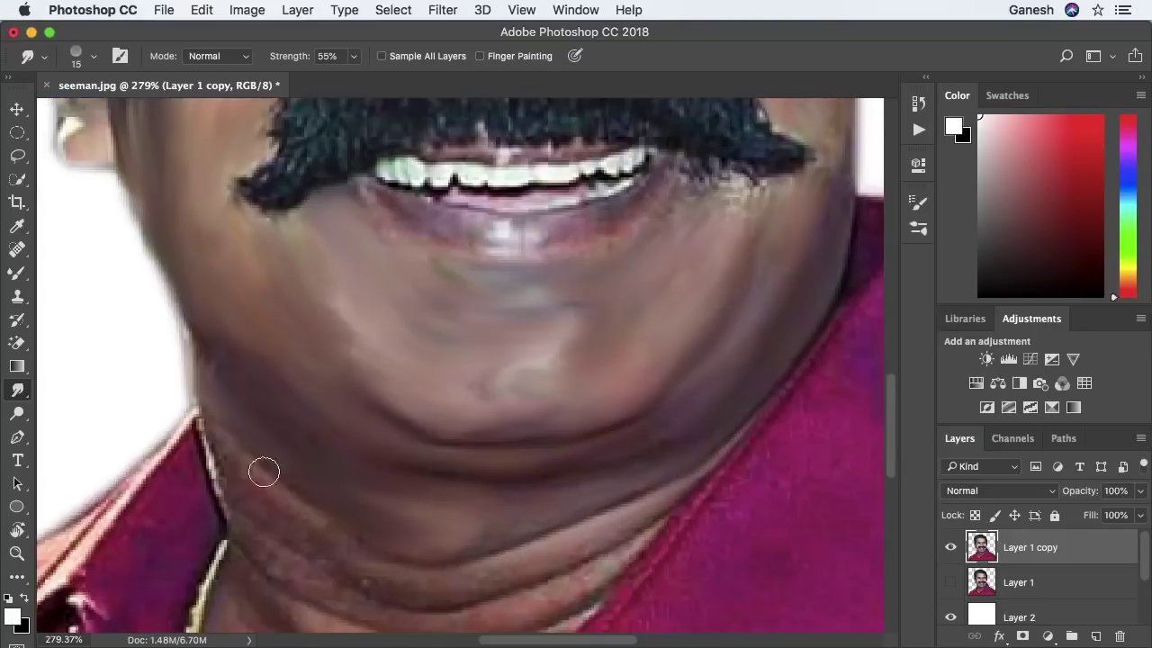
pyautogui.moveTo(468, 593); pyautogui.dragTo(488, 494)
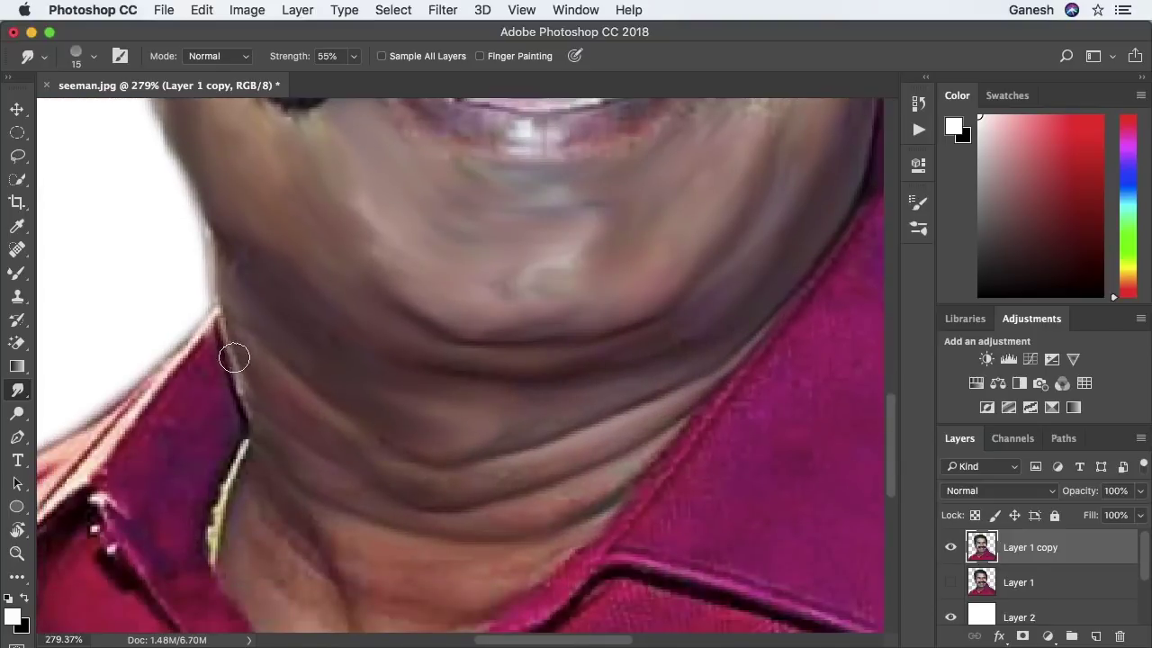
pyautogui.moveTo(331, 516); pyautogui.dragTo(309, 373)
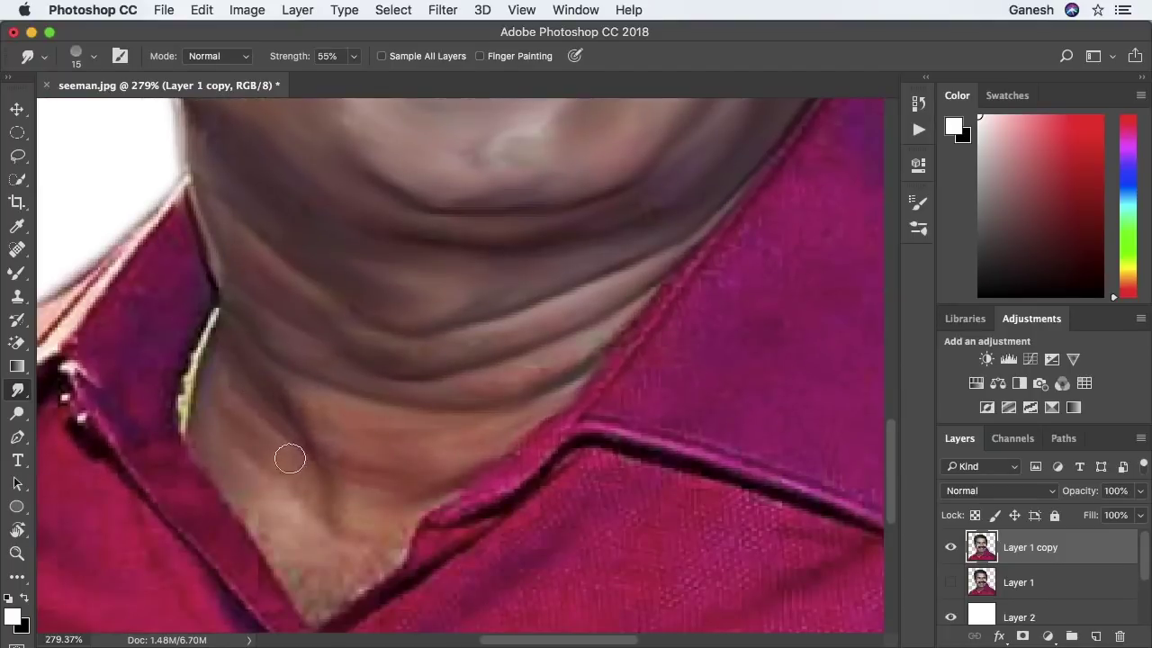
# Smooth the collar-opening skin and blend the yellow collar-edge streak with an 8 px brush
pyautogui.moveTo(282, 524); pyautogui.dragTo(347, 464)
pyautogui.moveTo(430, 489); pyautogui.dragTo(368, 548)
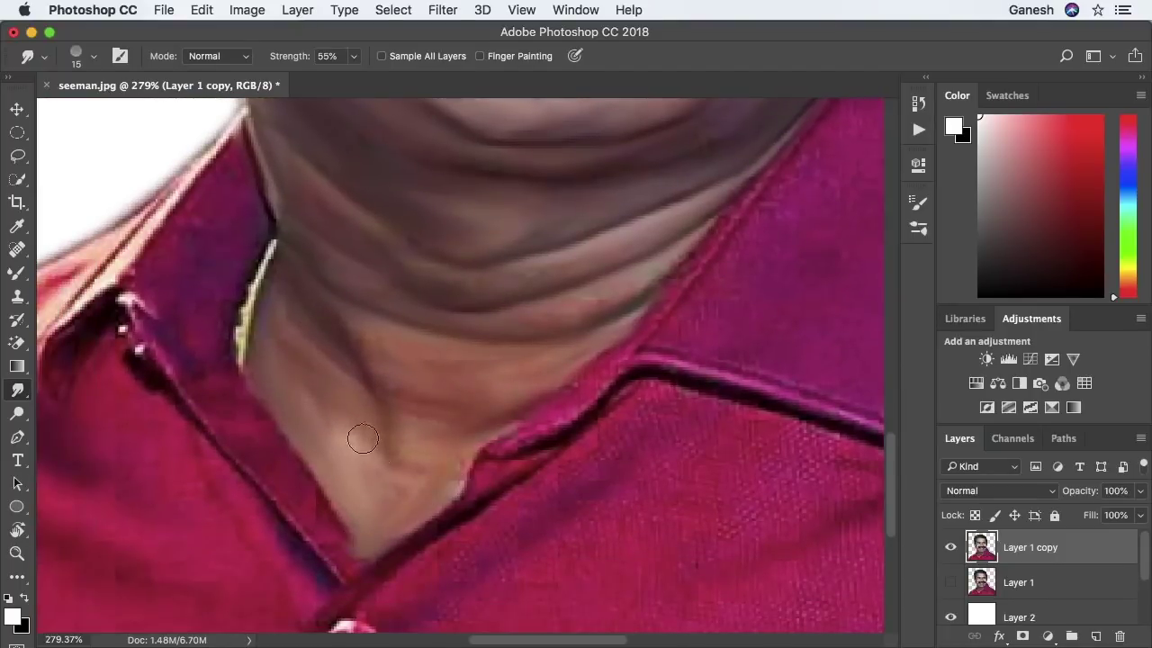
pyautogui.press('[')
pyautogui.press('[')
pyautogui.press('[')
pyautogui.moveTo(270, 247); pyautogui.dragTo(236, 364)
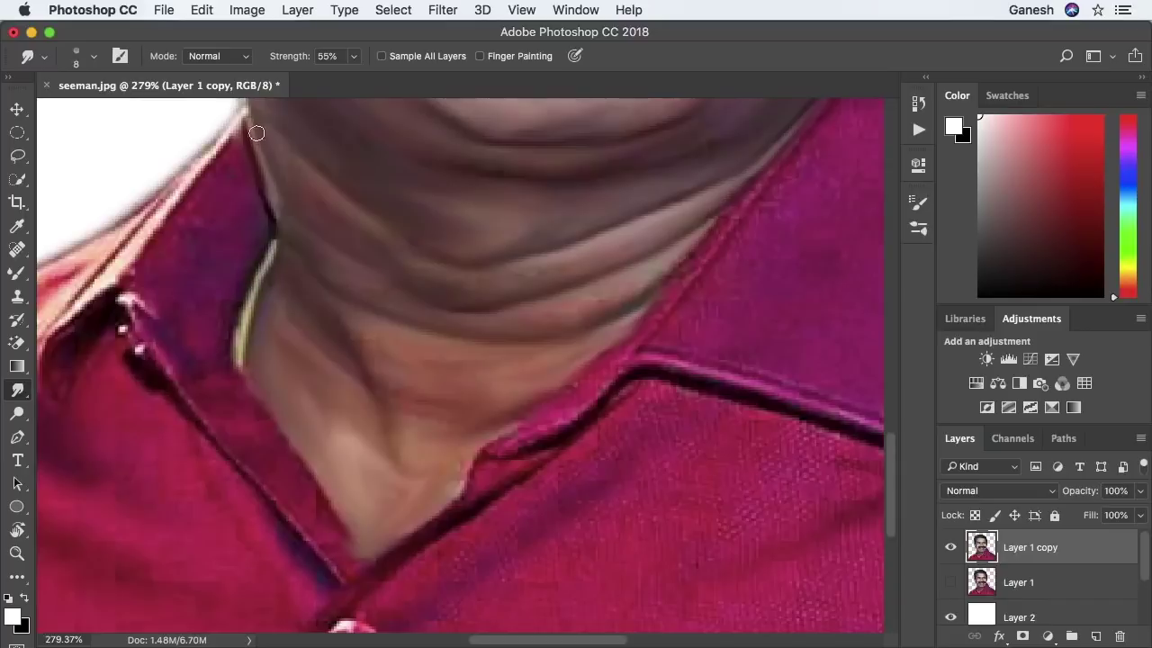
pyautogui.scroll(5, 538, 264)
pyautogui.scroll(5, 513, 314)
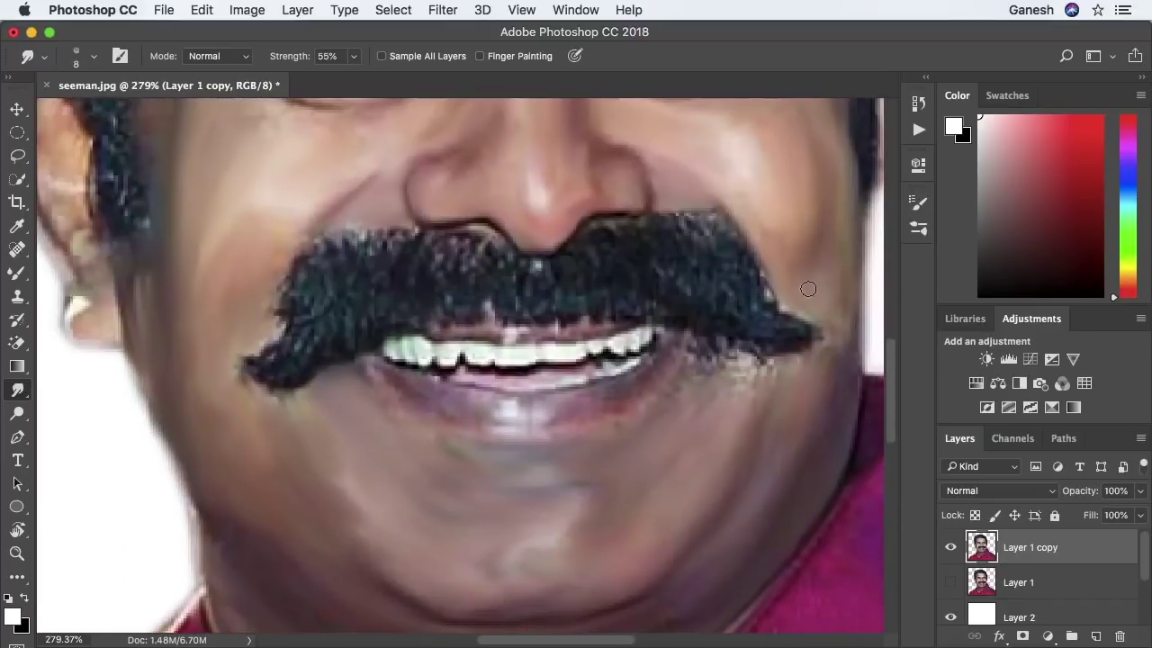
# Smudge hairs below the moustache's right end, the lower lip, above the teeth and the lower teeth edge
pyautogui.moveTo(754, 370); pyautogui.dragTo(761, 376)
pyautogui.press(']')
pyautogui.press(']')
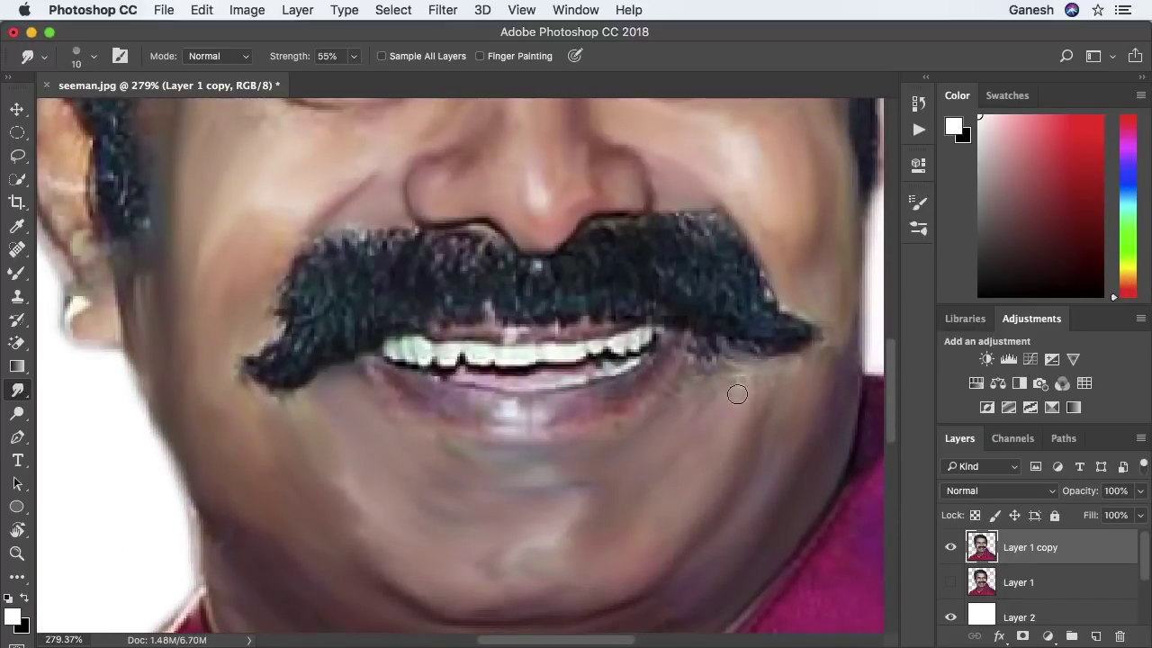
pyautogui.scroll(3, 660, 368)
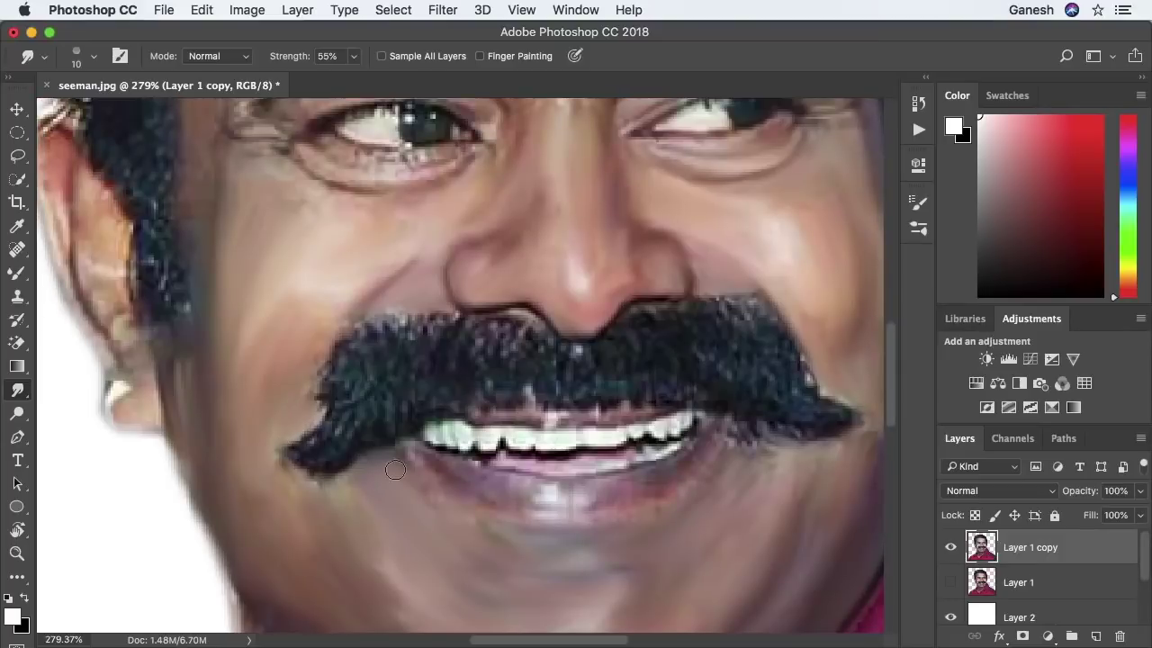
pyautogui.moveTo(432, 467)
pyautogui.mouseDown()
pyautogui.moveTo(558, 494)
pyautogui.moveTo(651, 480)
pyautogui.moveTo(576, 518)
pyautogui.moveTo(513, 508)
pyautogui.mouseUp()
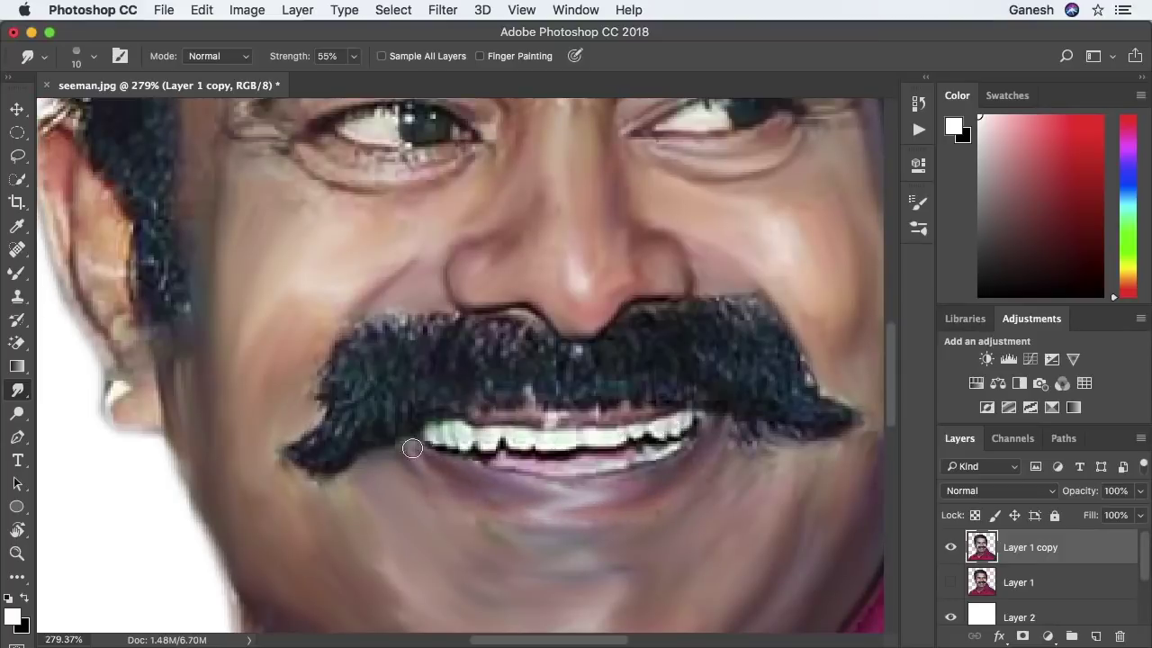
pyautogui.scroll(1, 372, 478)
pyautogui.press('[')
pyautogui.press('[')
pyautogui.moveTo(666, 406)
pyautogui.mouseDown()
pyautogui.moveTo(482, 410)
pyautogui.moveTo(467, 429)
pyautogui.moveTo(558, 439)
pyautogui.moveTo(684, 430)
pyautogui.moveTo(706, 443)
pyautogui.moveTo(489, 462)
pyautogui.moveTo(520, 458)
pyautogui.mouseUp()
pyautogui.moveTo(719, 454); pyautogui.dragTo(522, 470)
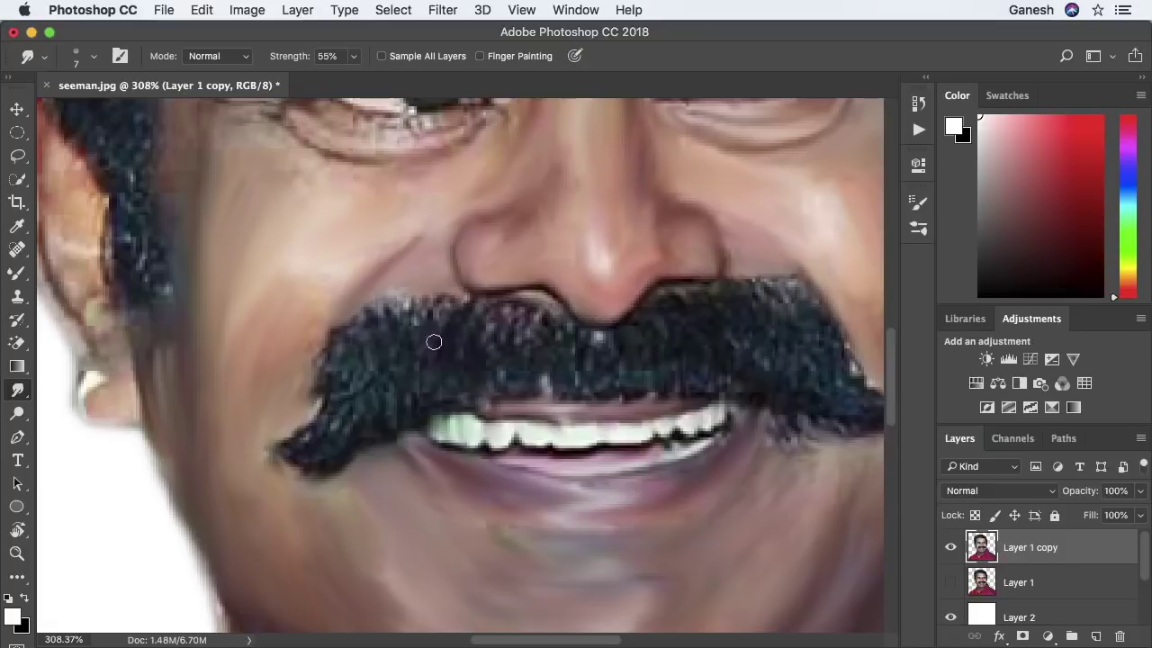
# Soften the lower eyelid under the iris and its dark speckles
pyautogui.scroll(2, 376, 307)
pyautogui.scroll(3, 439, 382)
pyautogui.moveTo(466, 344); pyautogui.dragTo(347, 349)
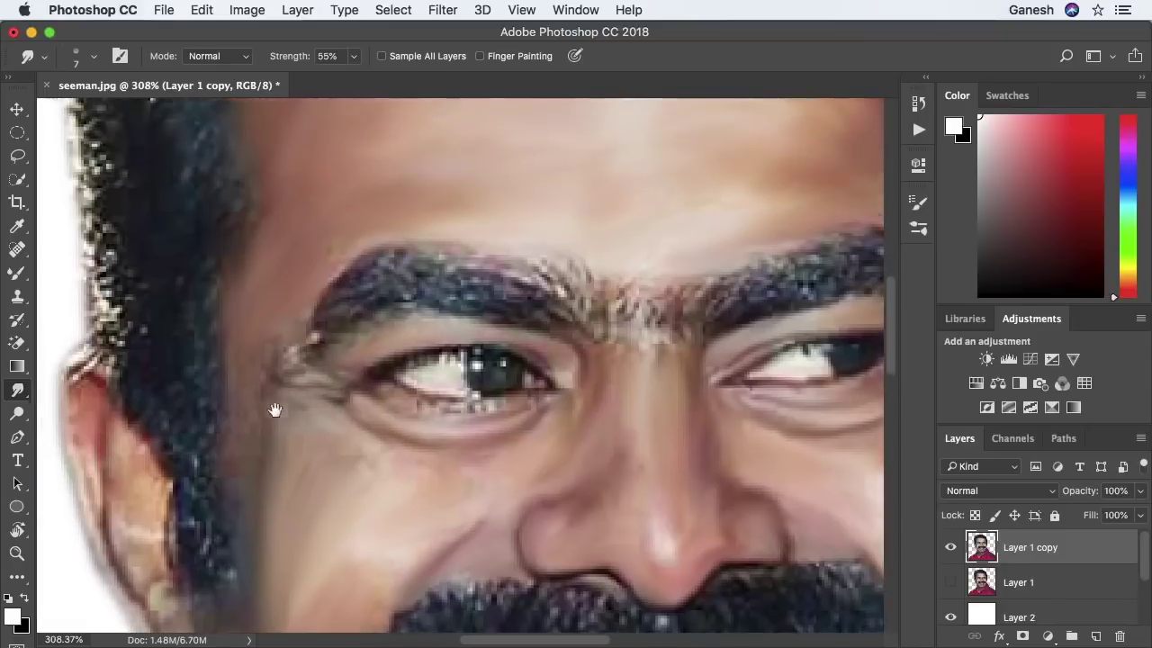
pyautogui.scroll(1, 270, 378)
pyautogui.hscroll(-1, 270, 378)
pyautogui.moveTo(502, 413); pyautogui.dragTo(376, 400)
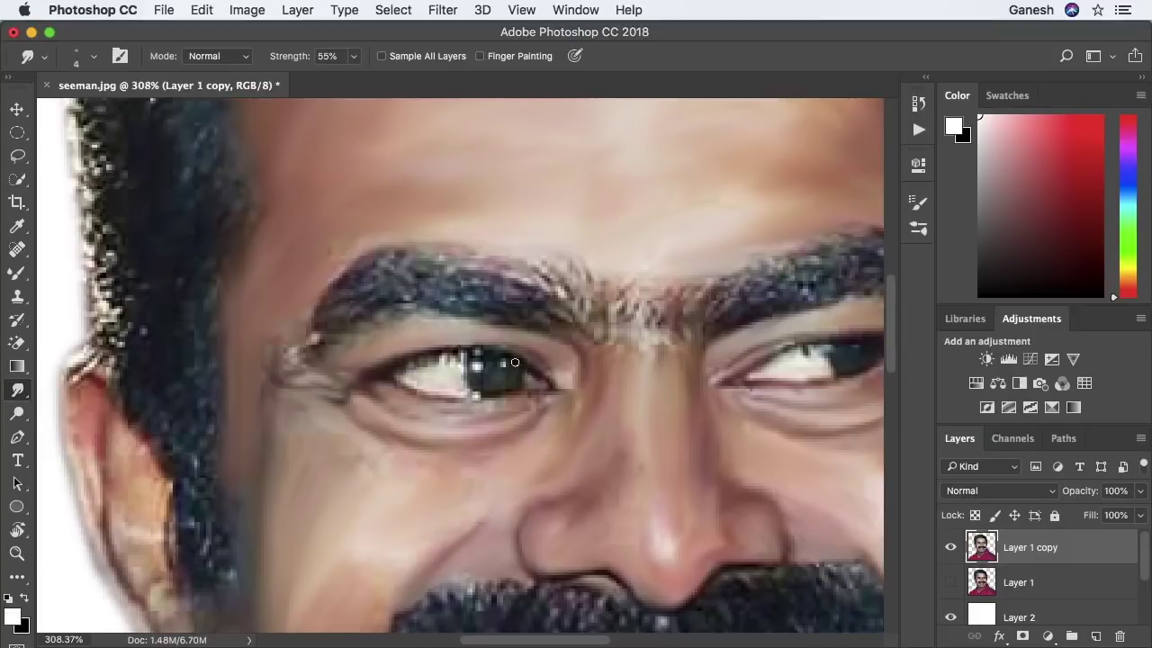
# Blend the iris highlights, outer eye corner, upper eyelid line and other eye's inner corner
pyautogui.moveTo(428, 362)
pyautogui.mouseDown()
pyautogui.moveTo(507, 378)
pyautogui.moveTo(438, 361)
pyautogui.mouseUp()
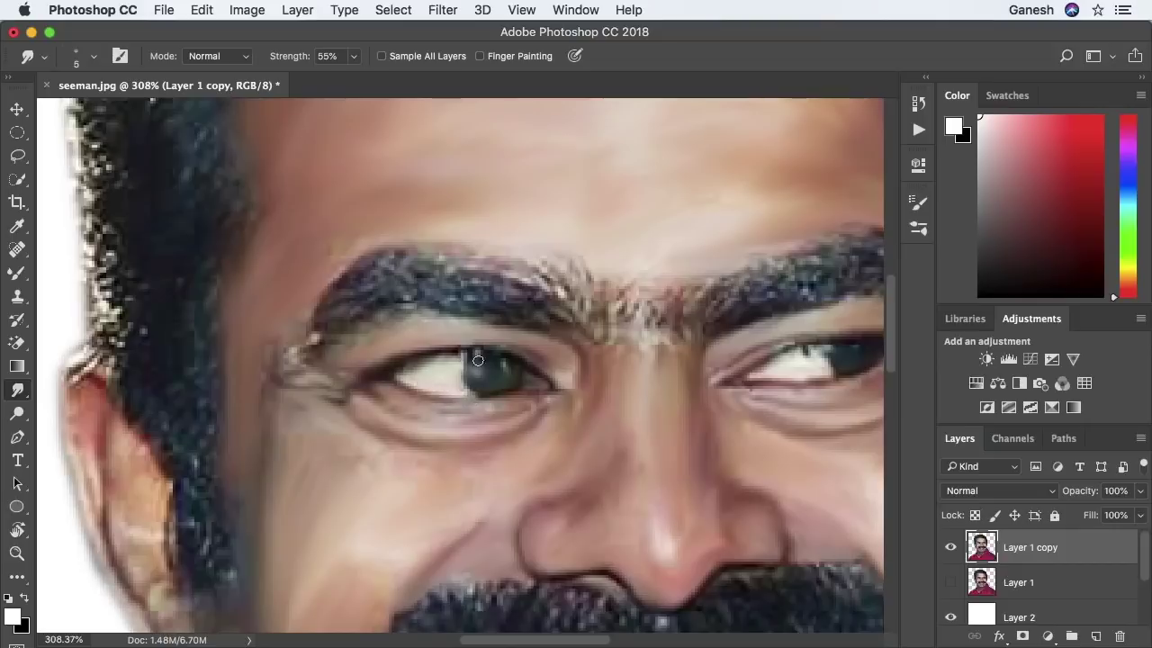
pyautogui.moveTo(316, 343); pyautogui.dragTo(309, 385)
pyautogui.moveTo(537, 366); pyautogui.dragTo(398, 363)
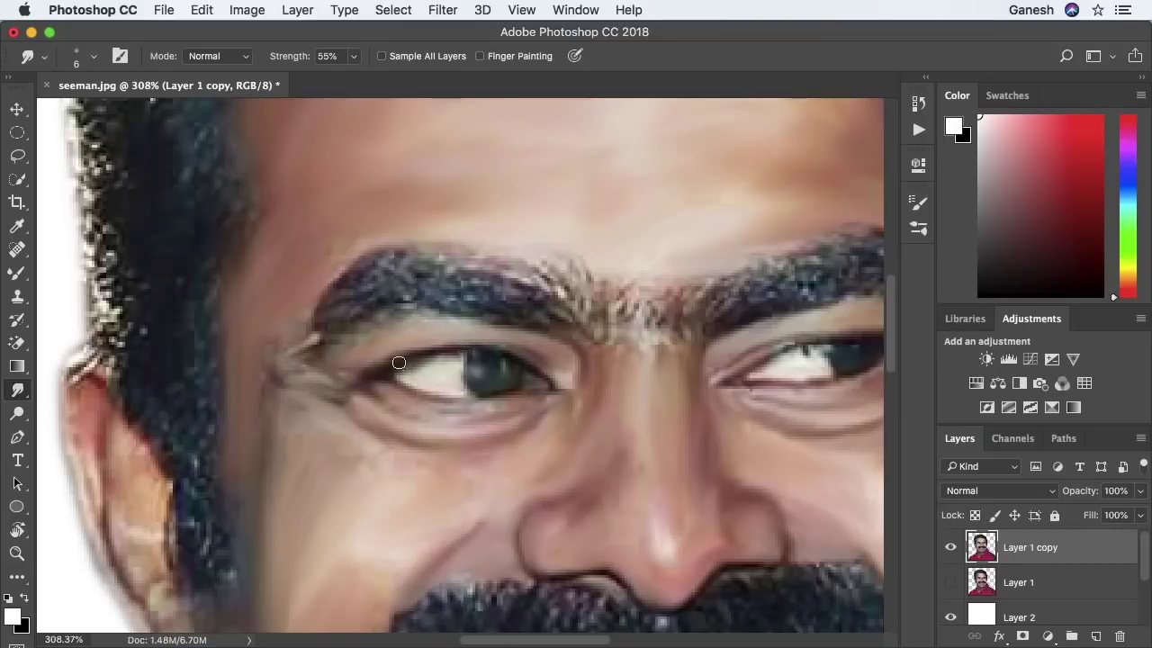
pyautogui.moveTo(734, 362); pyautogui.dragTo(721, 384)
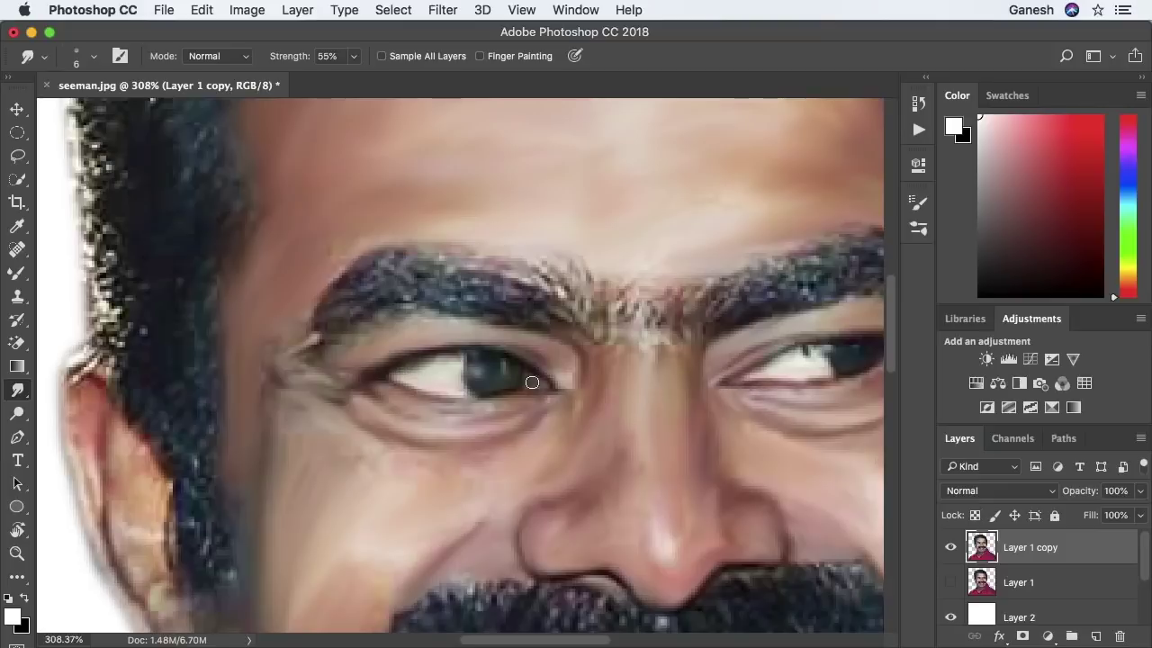
# Soften the crease and earring on the ear
pyautogui.hscroll(5, 670, 388)
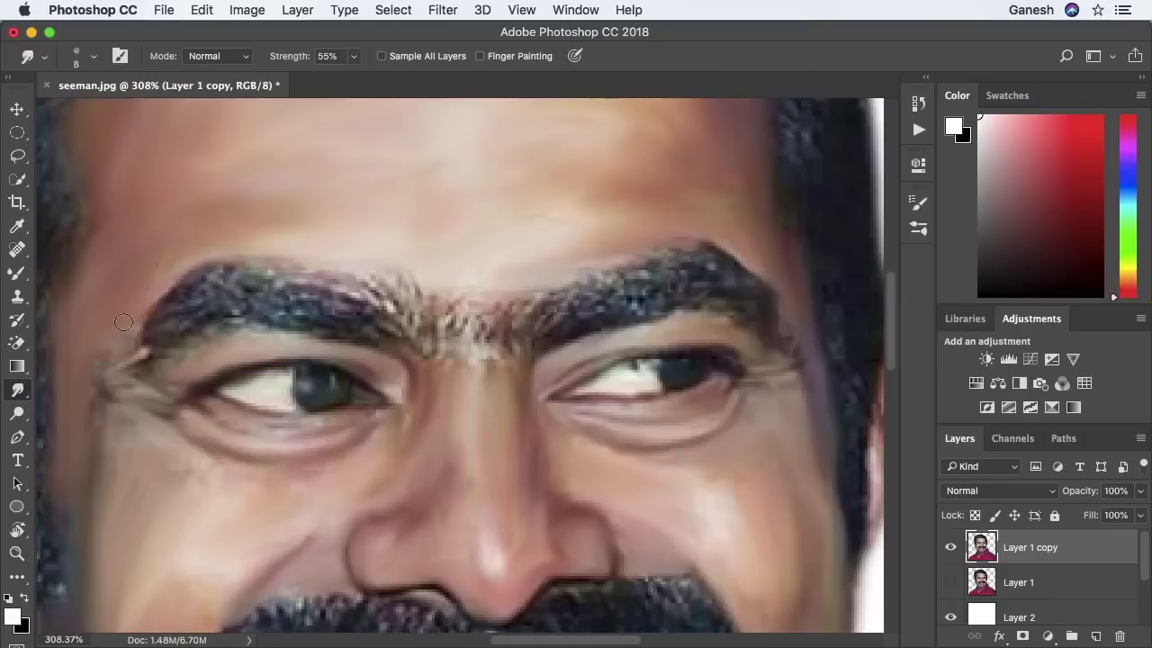
pyautogui.scroll(-2, 592, 381)
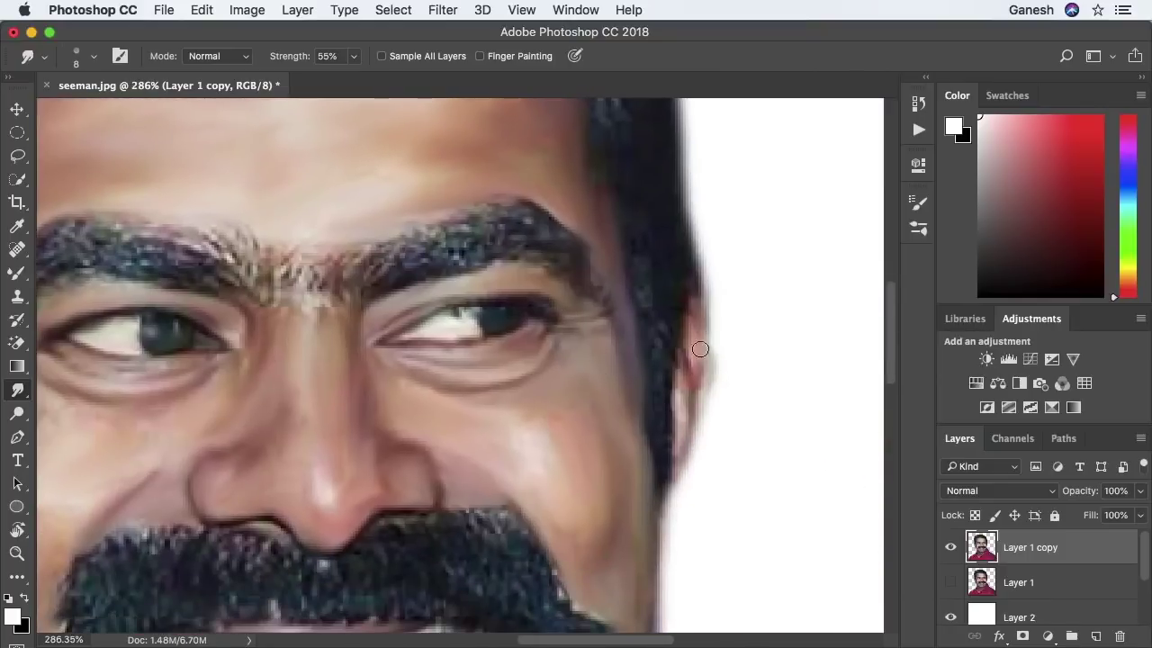
pyautogui.scroll(-5, 651, 467)
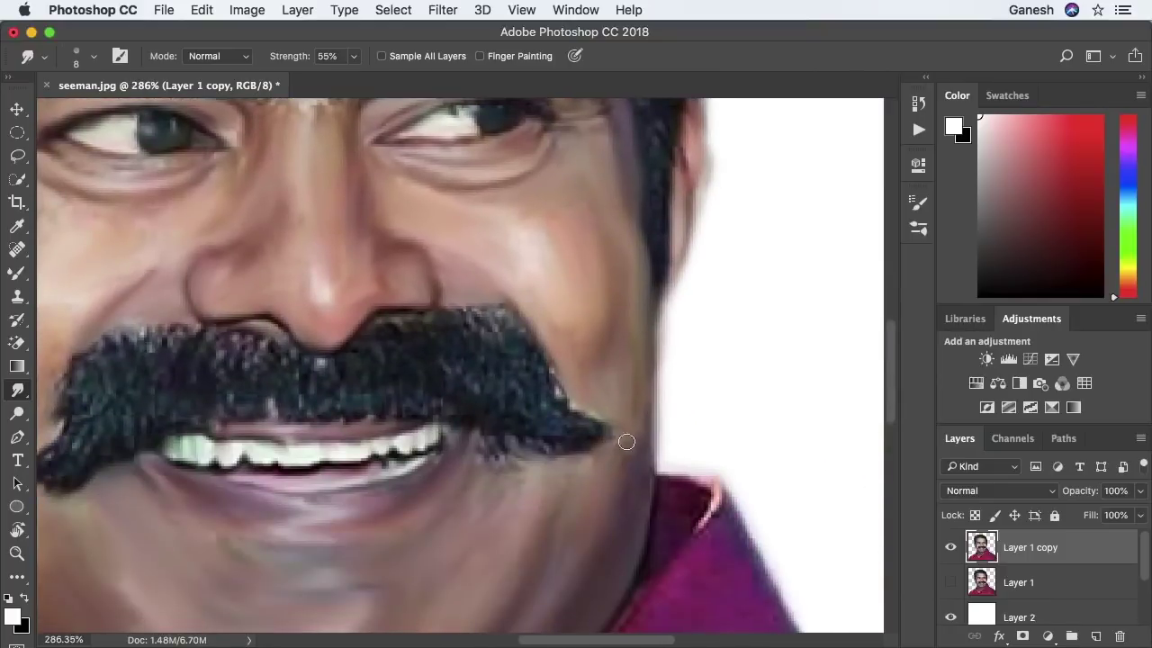
pyautogui.scroll(5, 419, 334)
pyautogui.hscroll(-10, 419, 334)
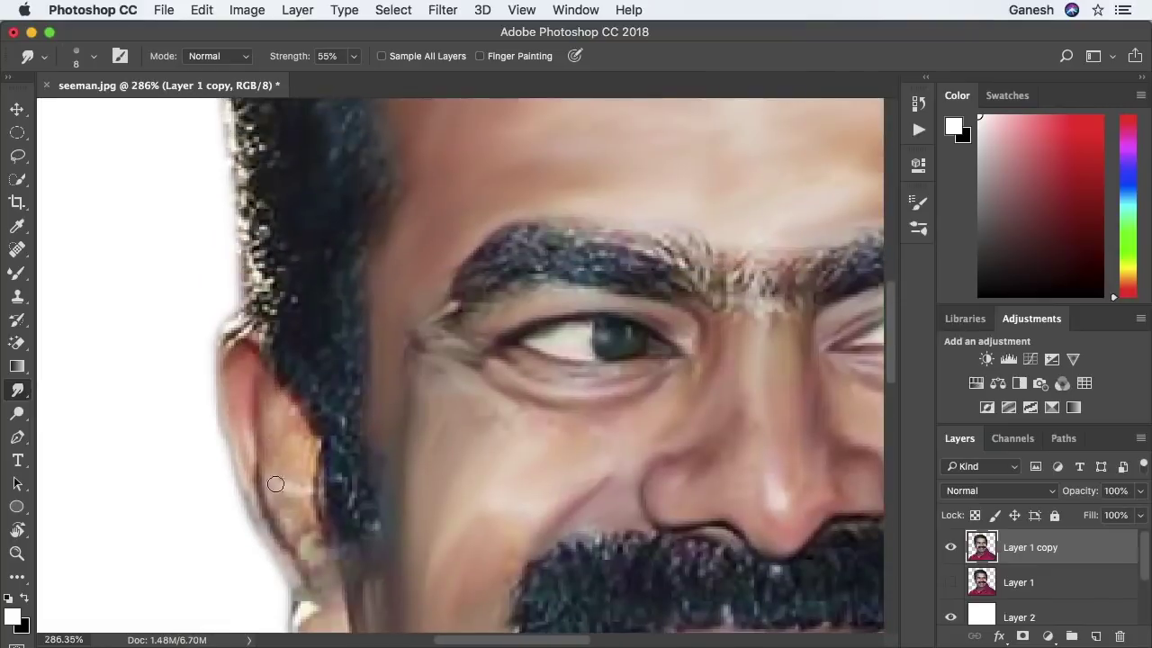
pyautogui.scroll(-3, 270, 432)
pyautogui.moveTo(236, 426)
pyautogui.mouseDown()
pyautogui.moveTo(268, 521)
pyautogui.moveTo(283, 520)
pyautogui.moveTo(276, 344)
pyautogui.moveTo(308, 473)
pyautogui.moveTo(302, 533)
pyautogui.mouseUp()
pyautogui.scroll(-3, 312, 420)
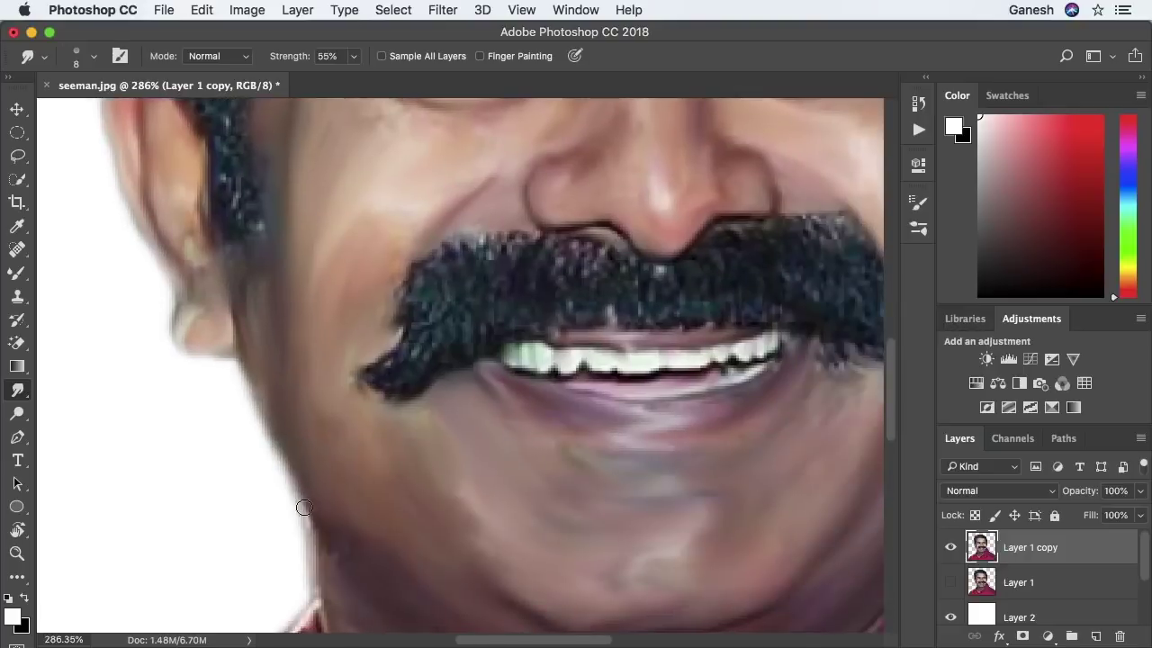
pyautogui.scroll(-3, 300, 504)
pyautogui.scroll(-3, 333, 499)
pyautogui.scroll(-2, 355, 450)
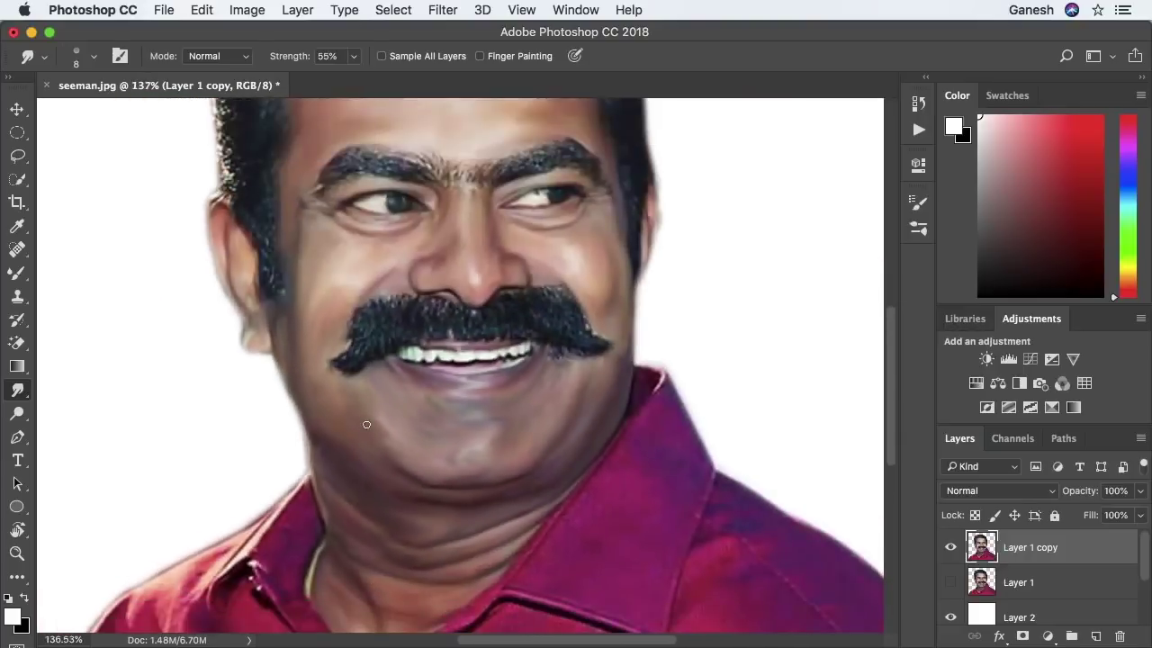
# Enlarge the smudge brush to 15 px while scrolling around the face
pyautogui.scroll(-1, 358, 420)
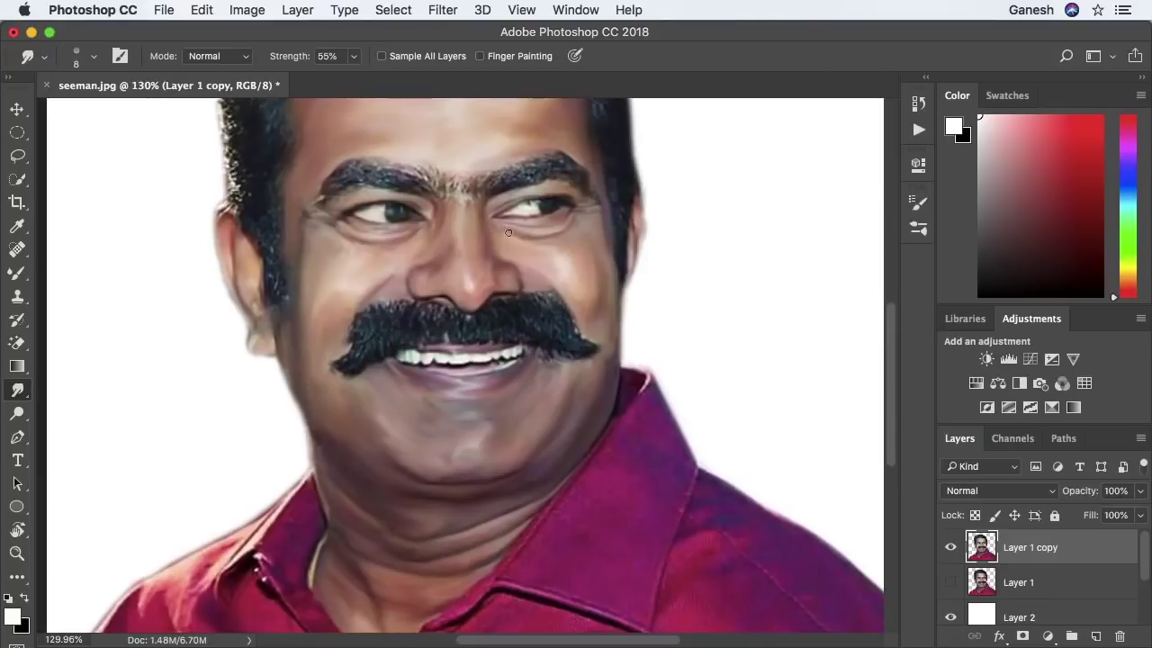
pyautogui.scroll(-2, 591, 431)
pyautogui.scroll(5, 421, 390)
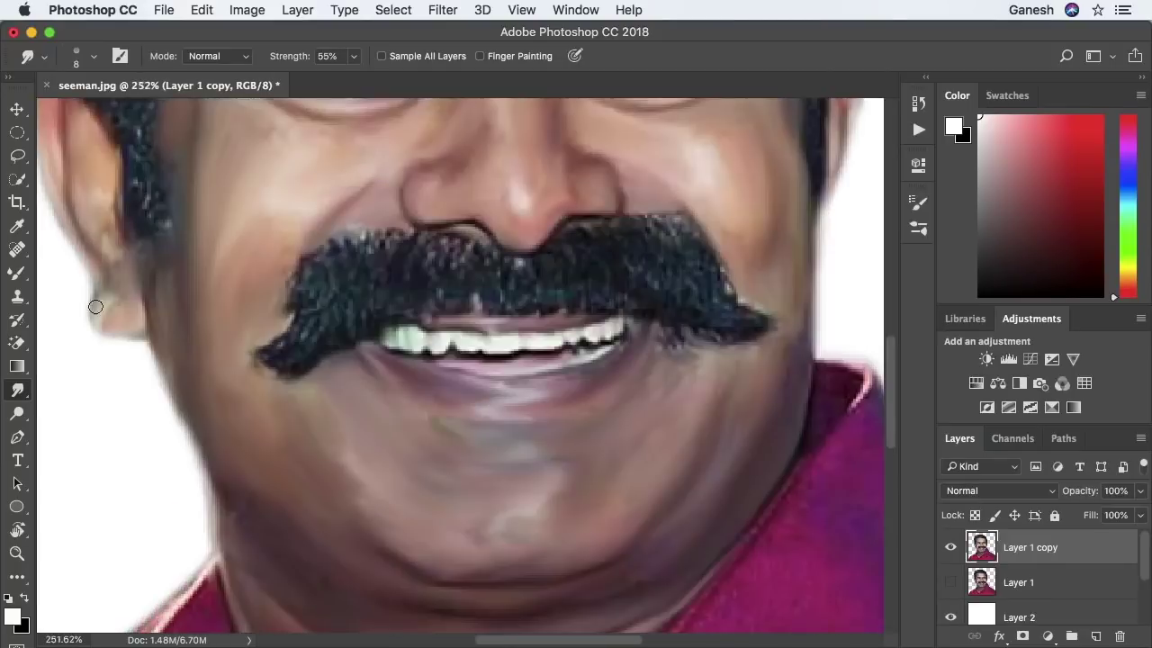
pyautogui.scroll(1, 145, 358)
pyautogui.scroll(3, 225, 321)
pyautogui.press(']')
pyautogui.press(']')
pyautogui.press(']')
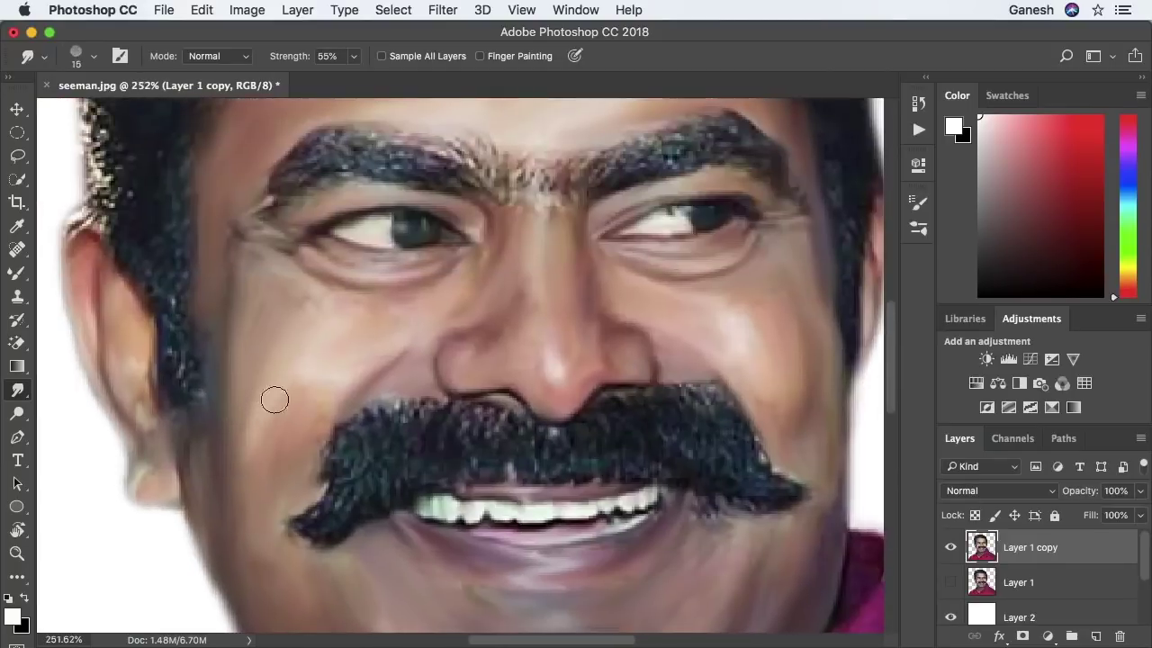
pyautogui.scroll(3, 540, 237)
pyautogui.scroll(3, 584, 442)
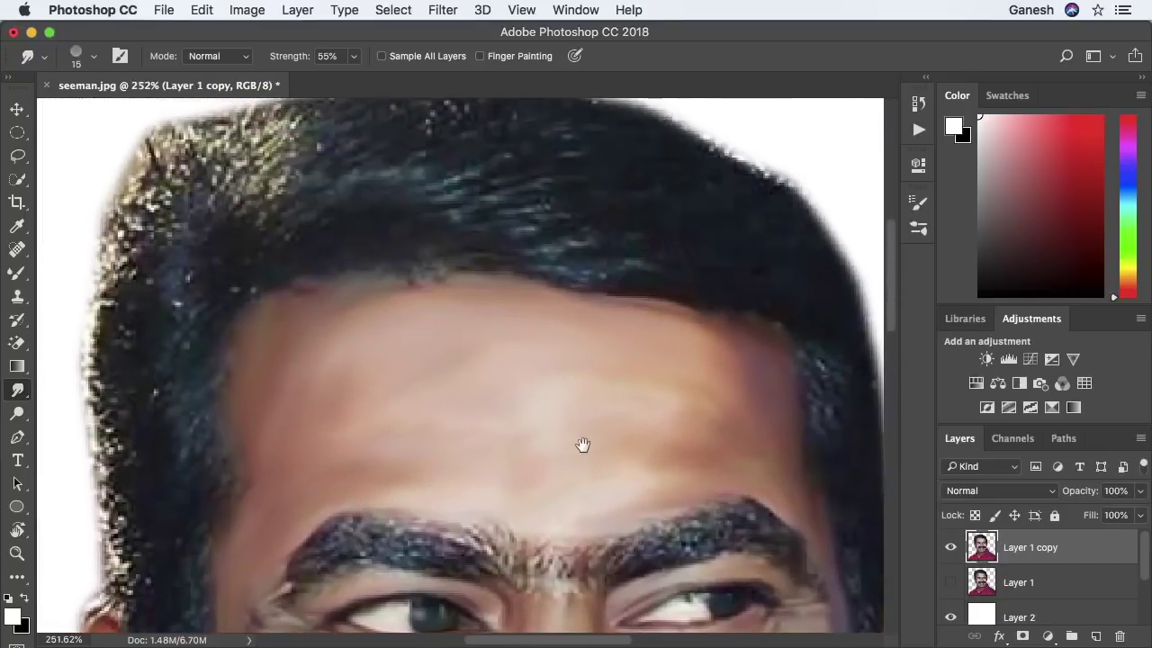
pyautogui.scroll(-2, 445, 322)
pyautogui.scroll(1, 445, 322)
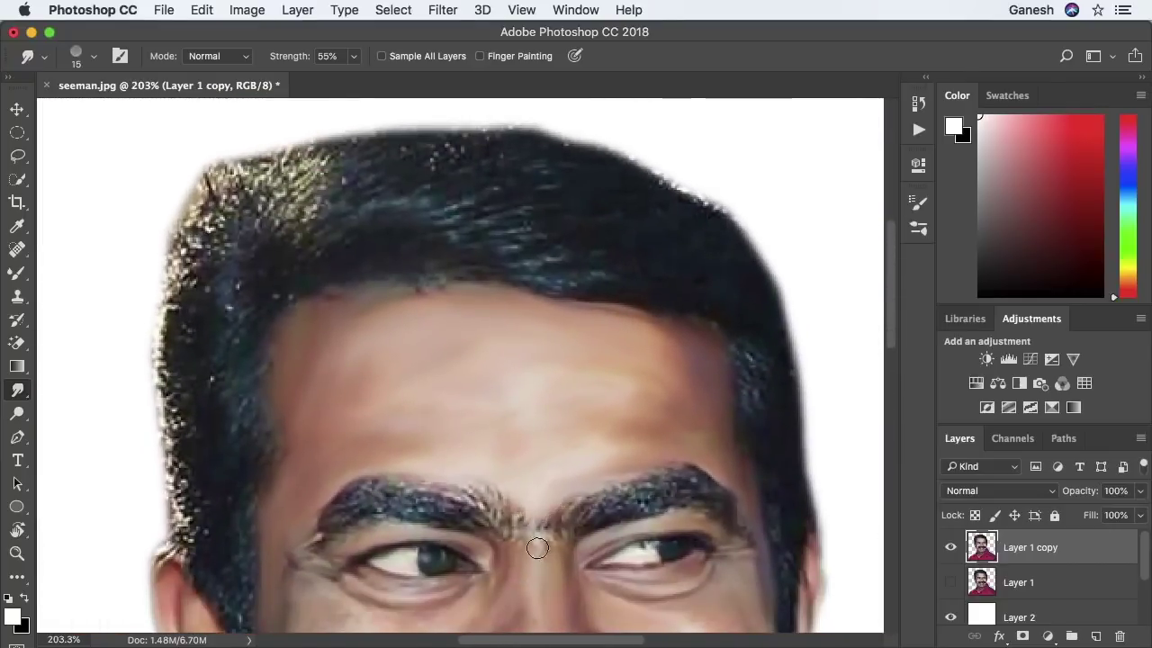
# Bring the eyes, nose, moustache and teeth into view and open Brush Settings with F5
pyautogui.moveTo(527, 542); pyautogui.dragTo(485, 430)
pyautogui.moveTo(458, 517); pyautogui.dragTo(431, 374)
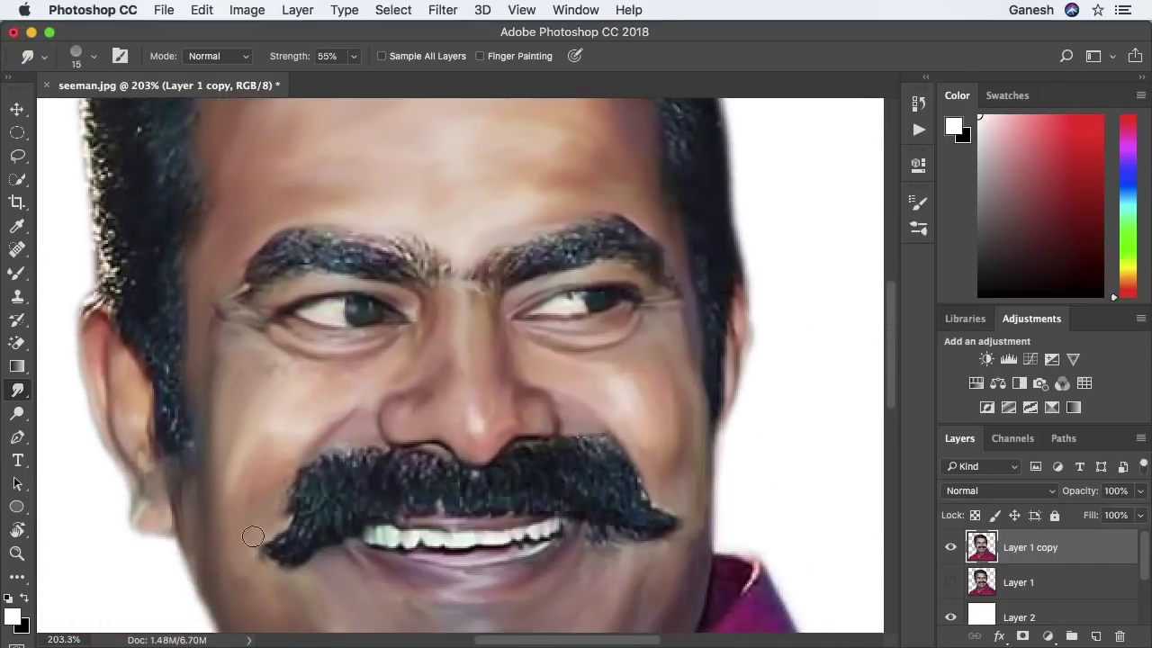
pyautogui.scroll(-3, 252, 536)
pyautogui.scroll(2, 399, 570)
pyautogui.scroll(4, 457, 607)
pyautogui.press('F5')
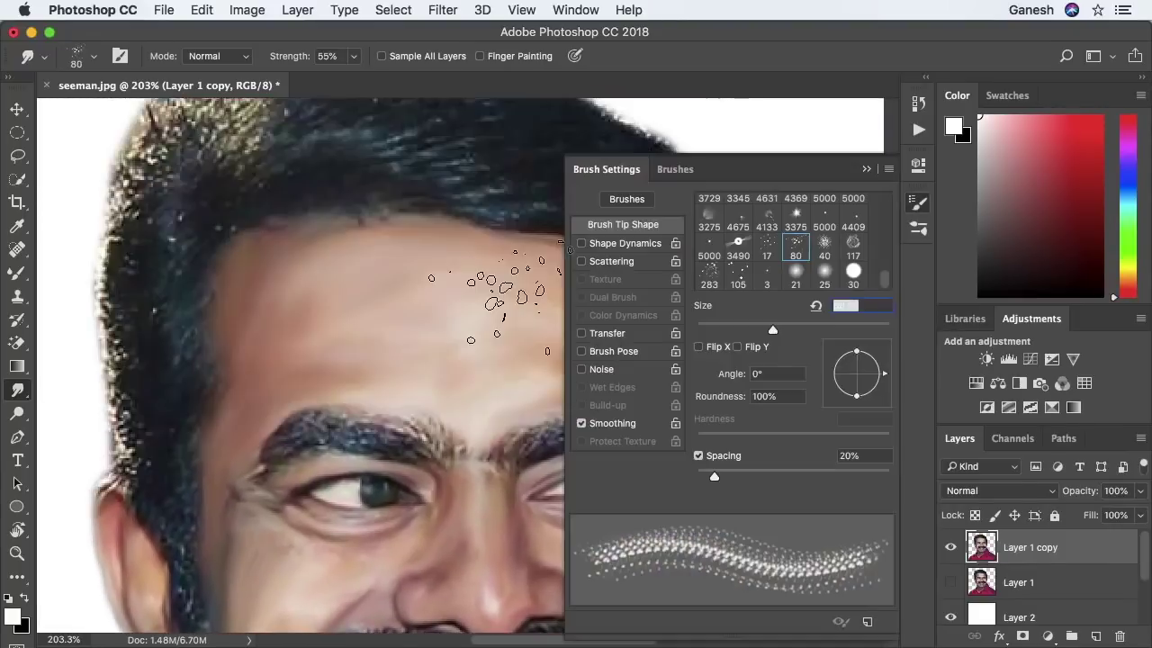
# Choose the fine 17 px scattered bristle tip and set smudge Strength to 100%
pyautogui.click(768, 245)
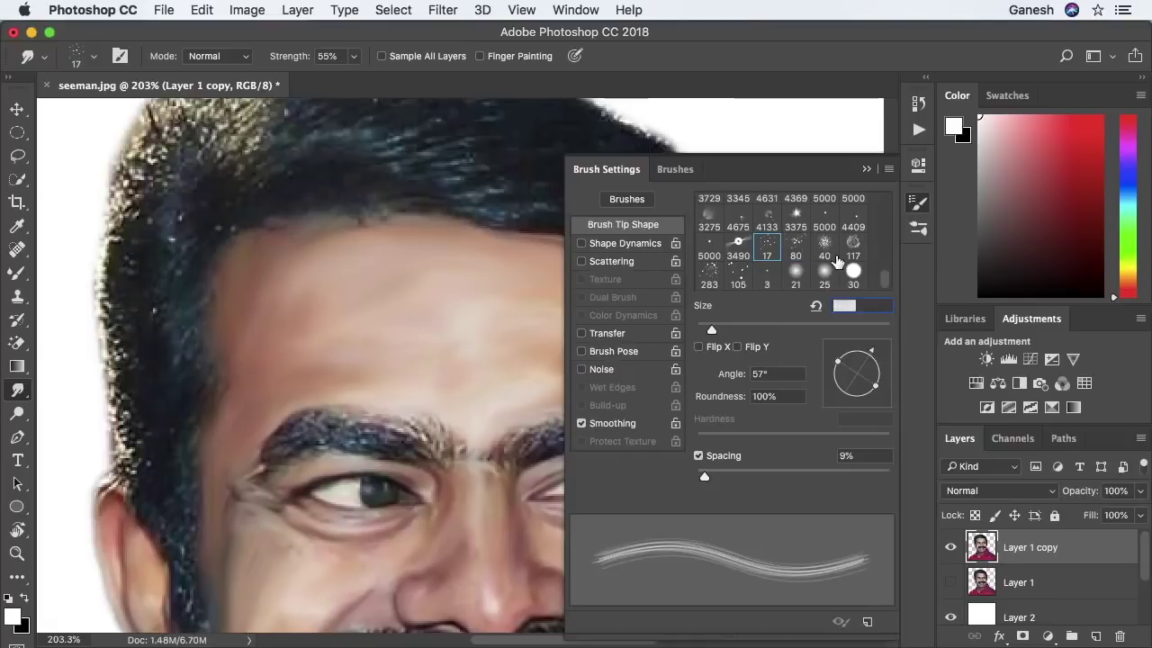
pyautogui.click(864, 170)
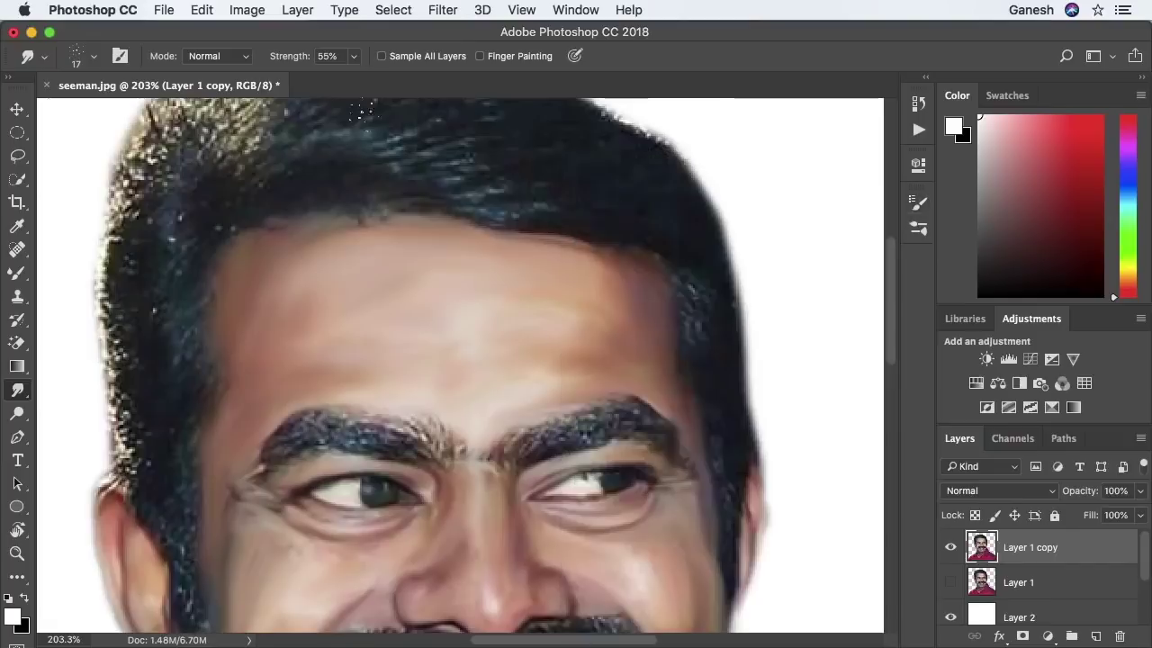
pyautogui.click(354, 56)
pyautogui.moveTo(360, 77); pyautogui.dragTo(395, 78)
# With a 15 px brush, smudge both eyebrows and undo the dark smudge between them
pyautogui.scroll(1, 437, 385)
pyautogui.press(']')
pyautogui.press('[')
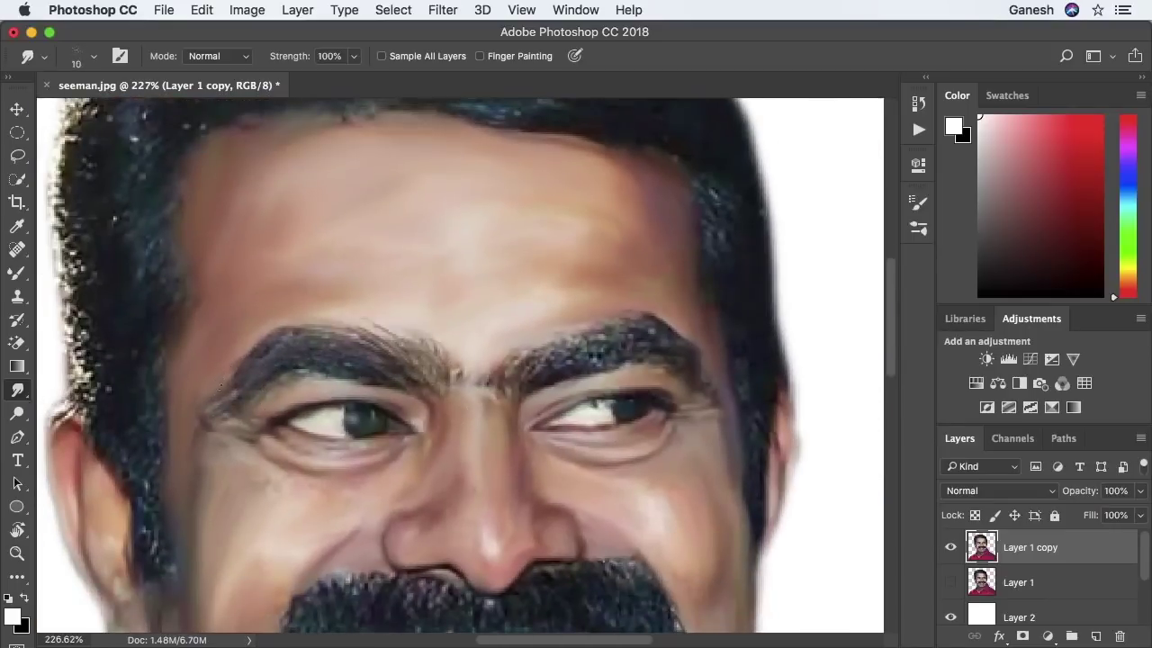
pyautogui.press(']')
pyautogui.moveTo(501, 363); pyautogui.dragTo(611, 352)
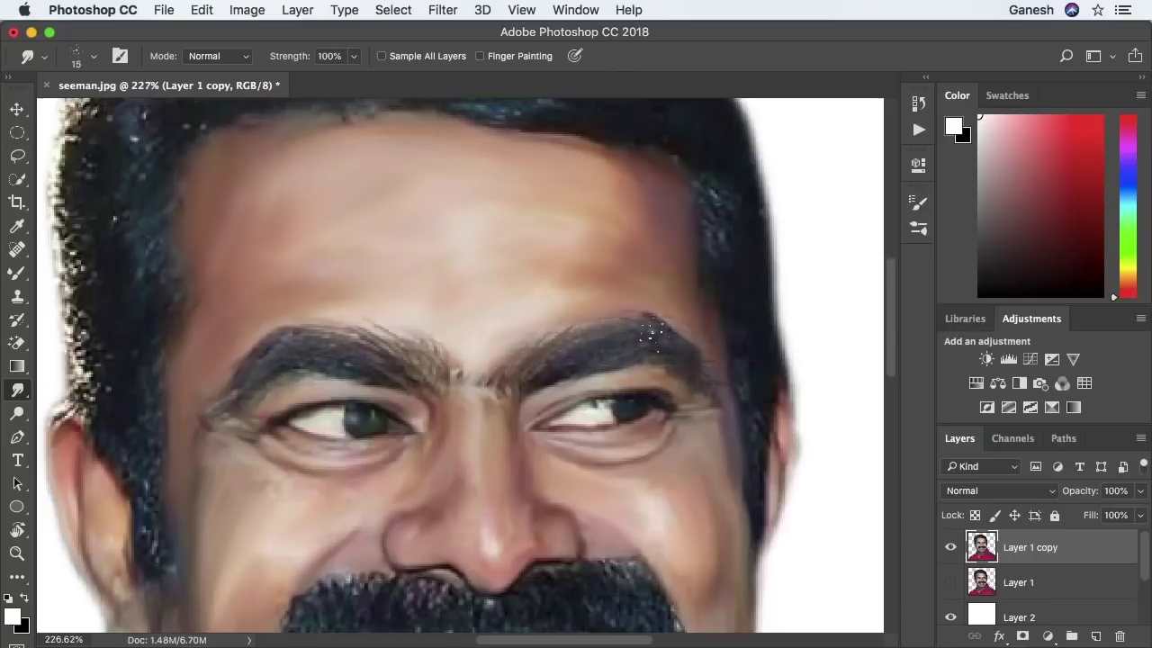
pyautogui.moveTo(378, 328); pyautogui.dragTo(283, 355)
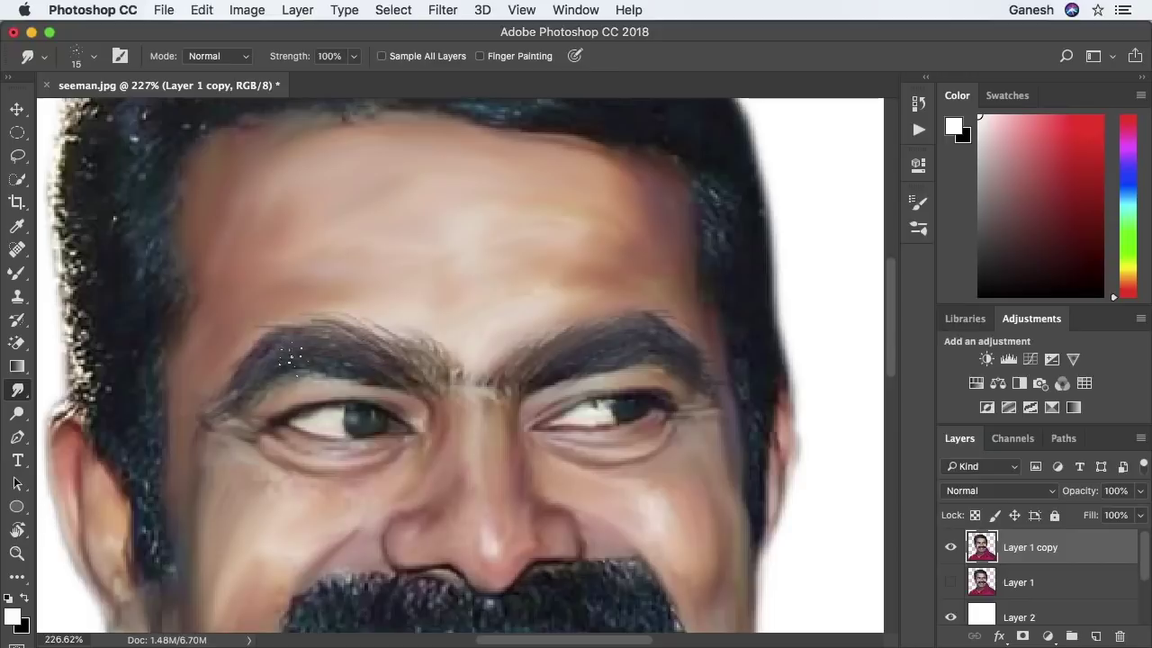
pyautogui.moveTo(500, 389); pyautogui.dragTo(427, 378)
pyautogui.hotkey('ctrl', 'z')
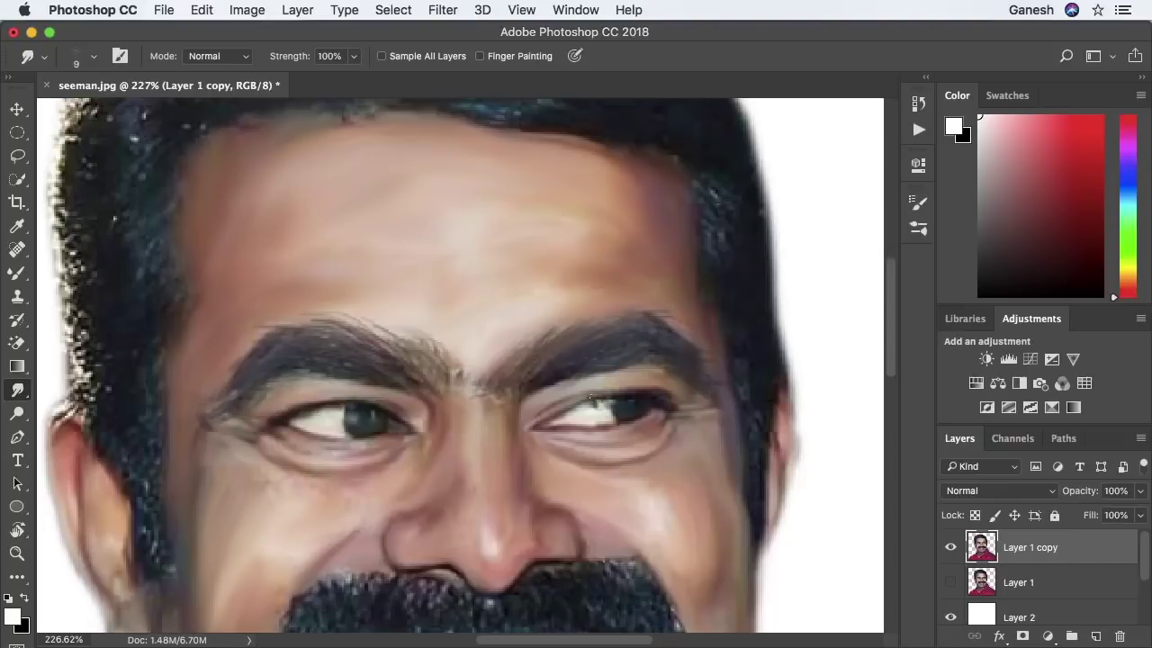
pyautogui.keyDown('alt'); pyautogui.scroll(-2, 539, 432); pyautogui.keyUp('alt')
pyautogui.scroll(-5, 477, 432)
pyautogui.keyDown('alt'); pyautogui.scroll(4, 358, 441); pyautogui.keyUp('alt')
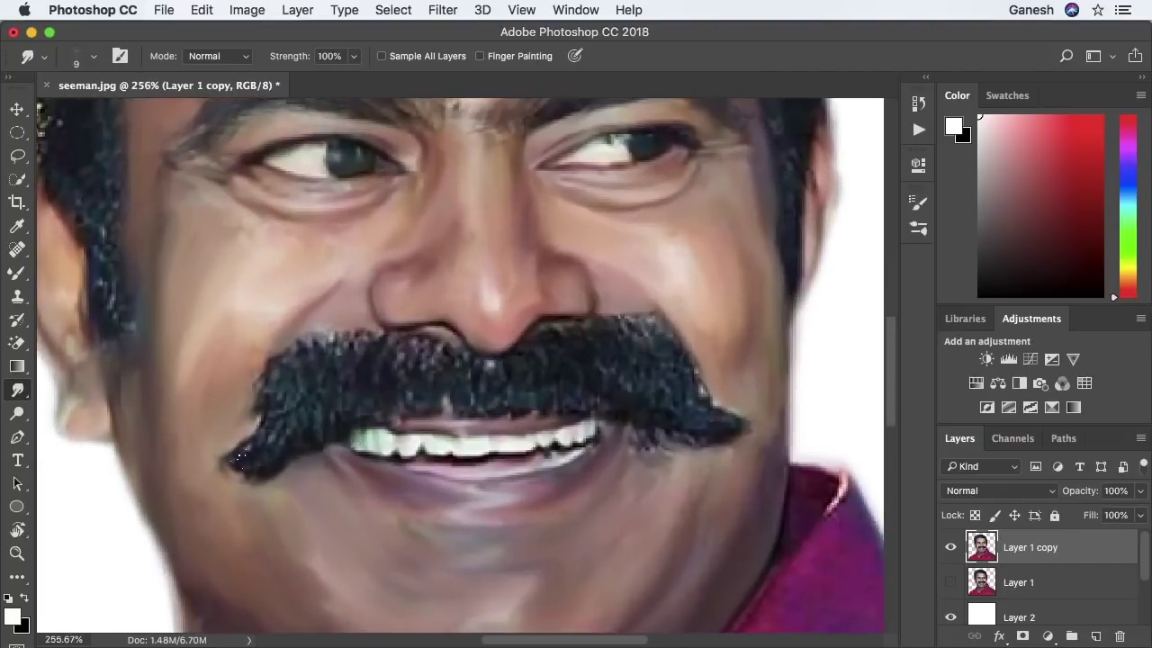
# With a 15 px brush, extend the moustache's left tip and reshape its lower-left edge
pyautogui.press(']')
pyautogui.moveTo(265, 434); pyautogui.dragTo(223, 466)
pyautogui.moveTo(281, 388)
pyautogui.mouseDown()
pyautogui.moveTo(315, 347)
pyautogui.moveTo(243, 439)
pyautogui.moveTo(329, 342)
pyautogui.mouseUp()
pyautogui.moveTo(355, 392); pyautogui.dragTo(315, 346)
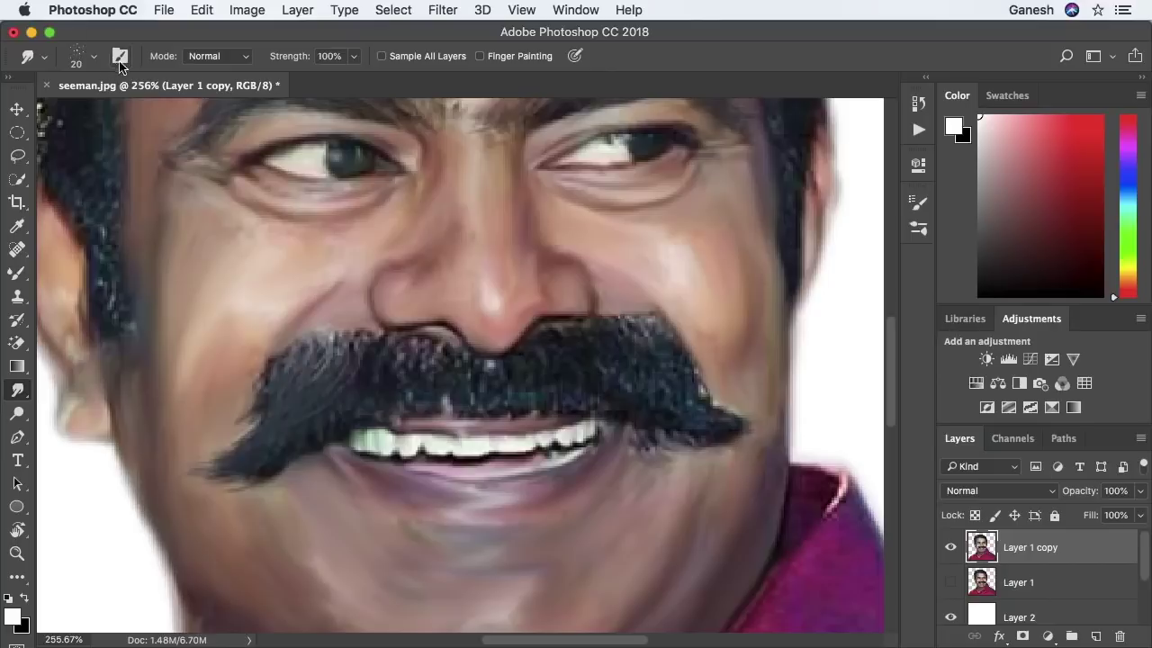
# Switch to the 80 px scattered tip at size 35 and texture the moustache's right, upper-left and centre
pyautogui.press('F5')
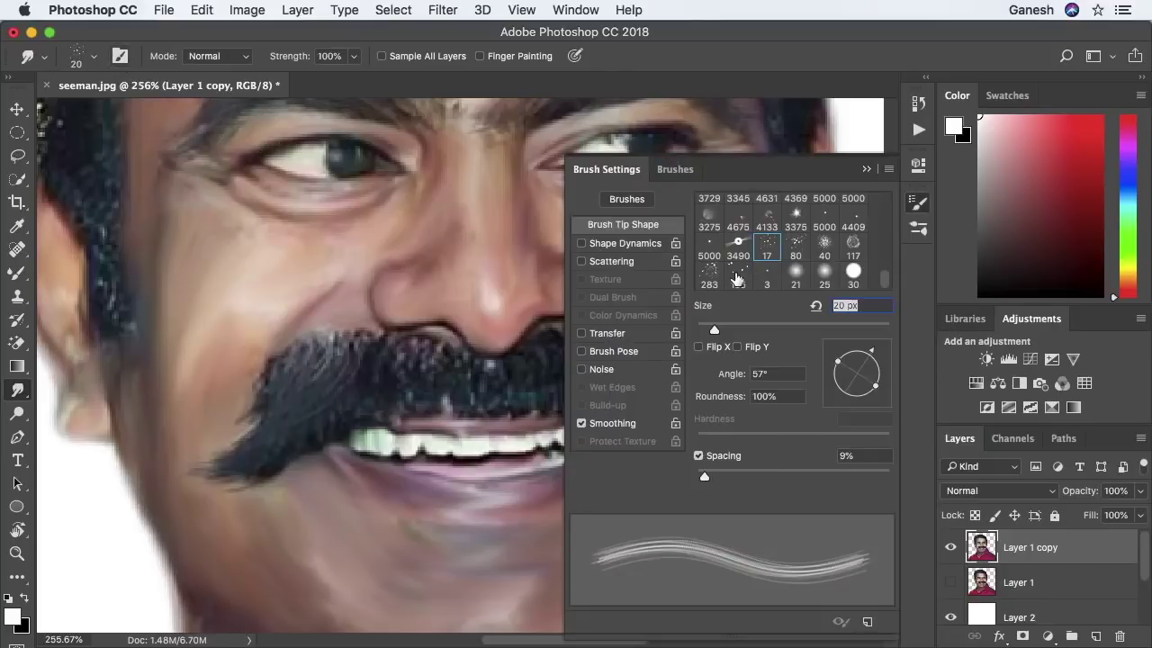
pyautogui.click(795, 245)
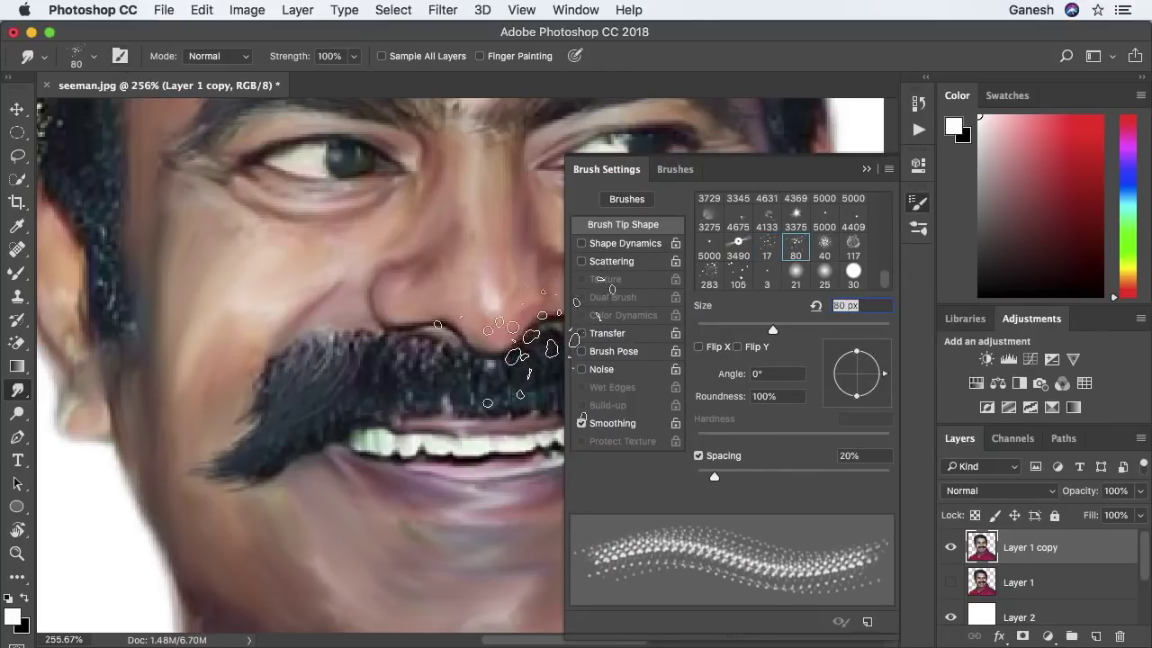
pyautogui.write('35')
pyautogui.click(866, 171)
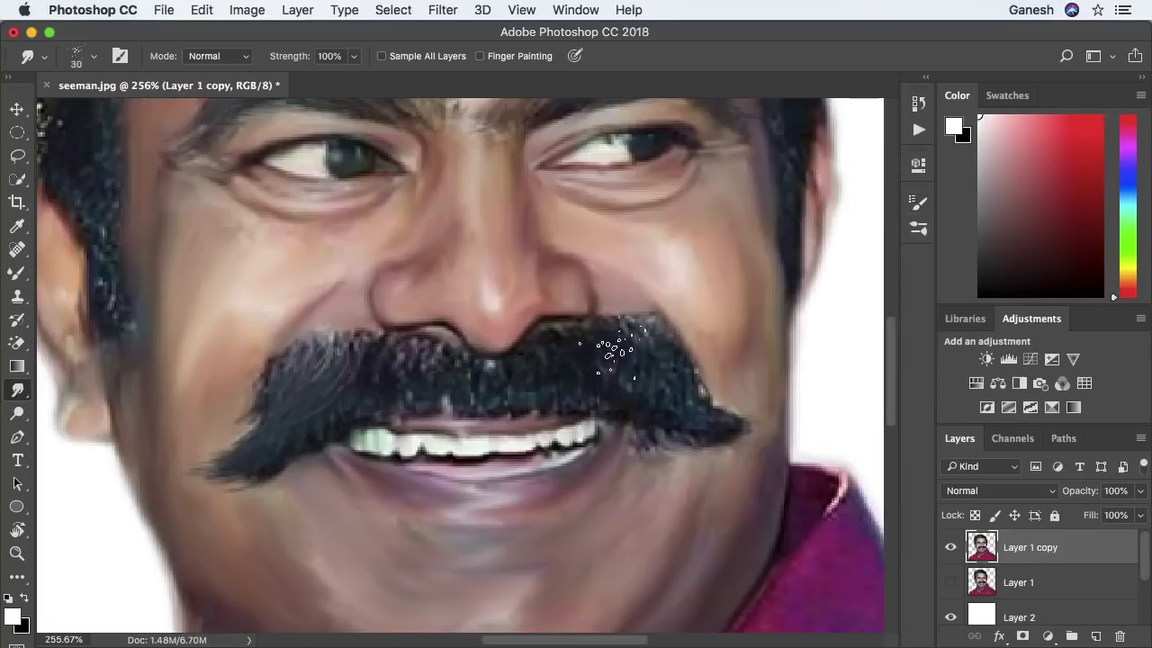
pyautogui.moveTo(611, 374); pyautogui.dragTo(754, 436)
pyautogui.moveTo(385, 389)
pyautogui.mouseDown()
pyautogui.moveTo(433, 356)
pyautogui.moveTo(392, 343)
pyautogui.moveTo(315, 419)
pyautogui.mouseUp()
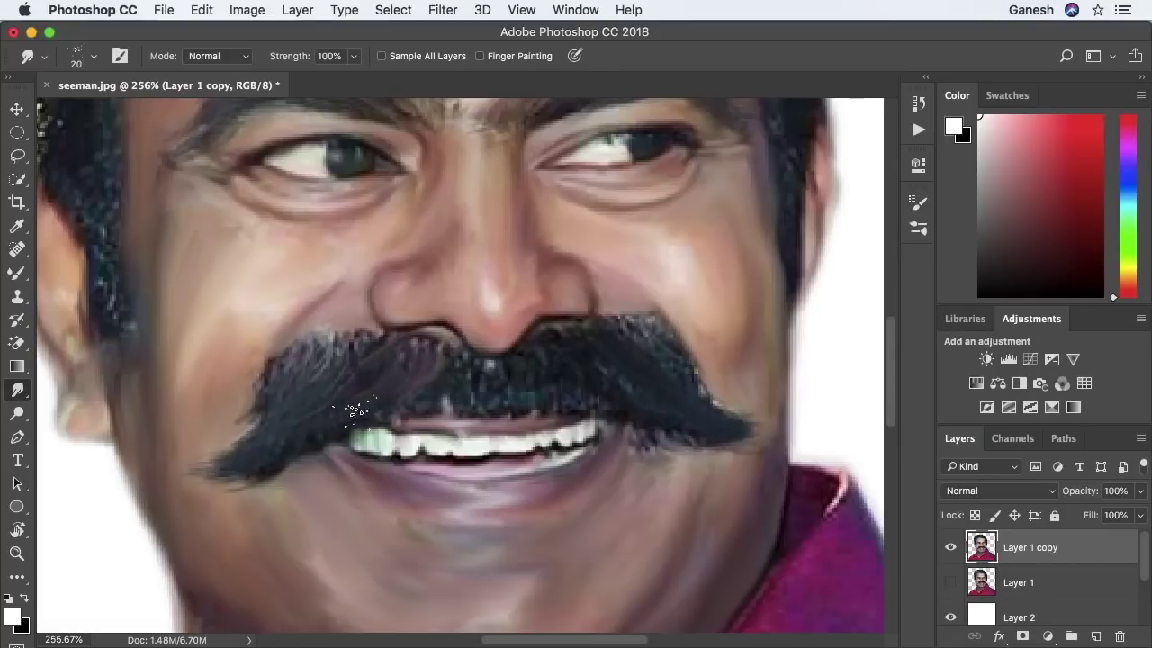
pyautogui.moveTo(457, 362)
pyautogui.mouseDown()
pyautogui.moveTo(458, 404)
pyautogui.moveTo(432, 404)
pyautogui.moveTo(526, 388)
pyautogui.moveTo(530, 355)
pyautogui.moveTo(662, 325)
pyautogui.moveTo(682, 372)
pyautogui.moveTo(669, 419)
pyautogui.moveTo(724, 441)
pyautogui.moveTo(671, 417)
pyautogui.moveTo(666, 353)
pyautogui.moveTo(598, 376)
pyautogui.mouseUp()
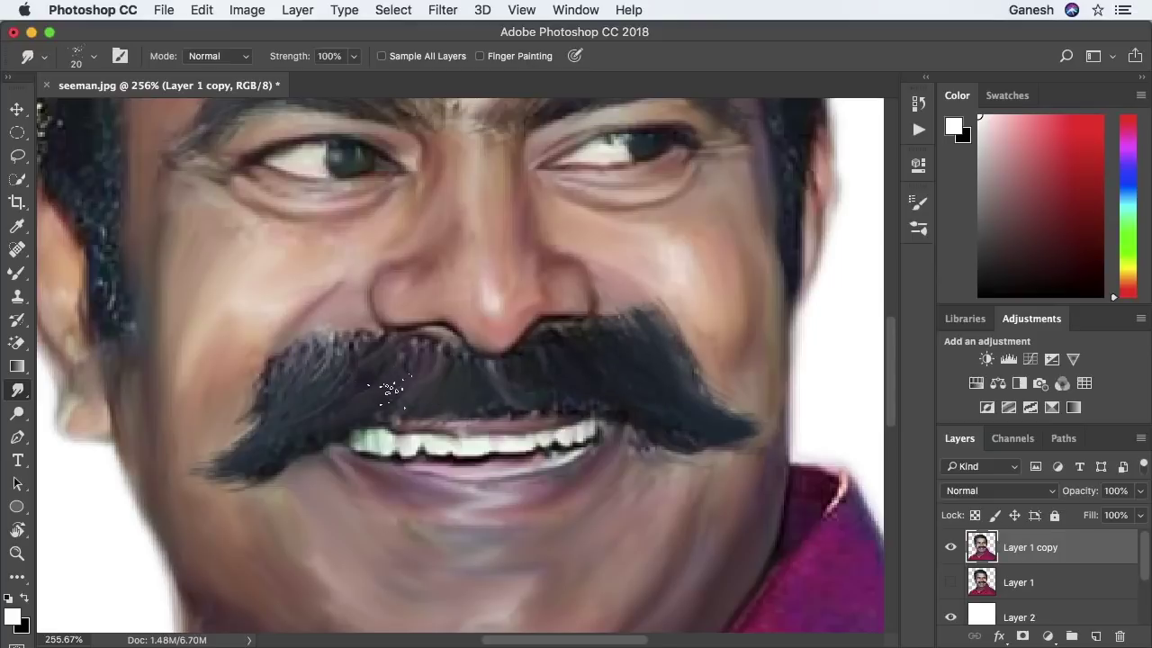
# Smooth the moustache's left part, right tip and upper edges, plus a hairline spot
pyautogui.moveTo(279, 380)
pyautogui.mouseDown()
pyautogui.moveTo(331, 378)
pyautogui.moveTo(333, 346)
pyautogui.moveTo(177, 441)
pyautogui.mouseUp()
pyautogui.moveTo(747, 421); pyautogui.dragTo(680, 433)
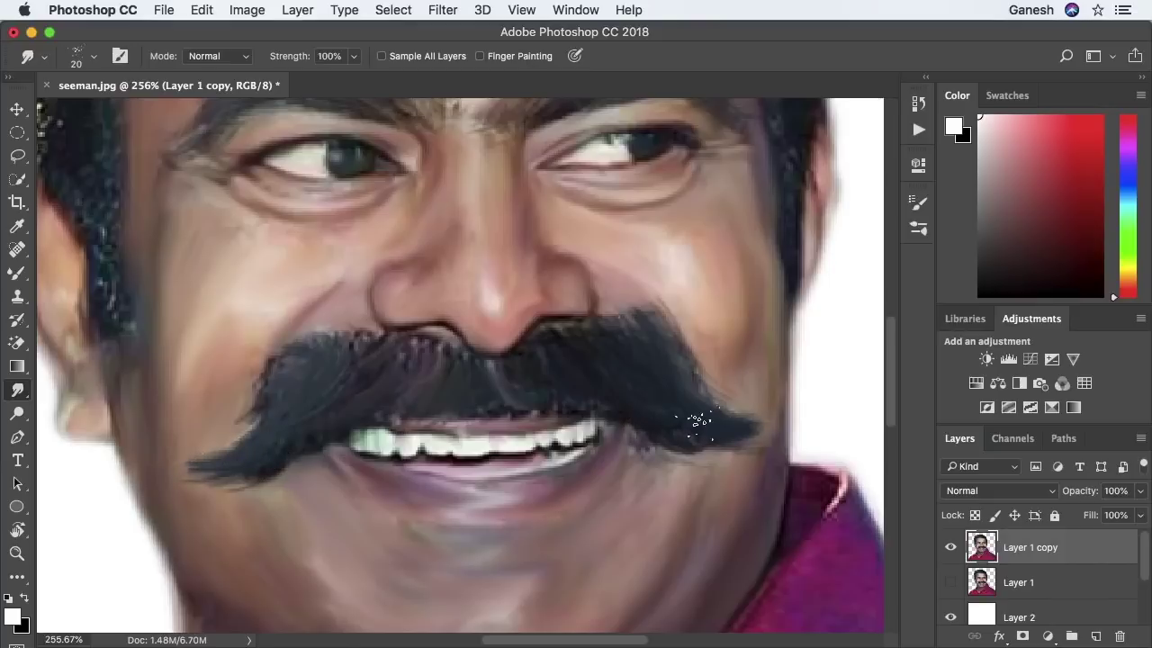
pyautogui.moveTo(342, 354); pyautogui.dragTo(322, 337)
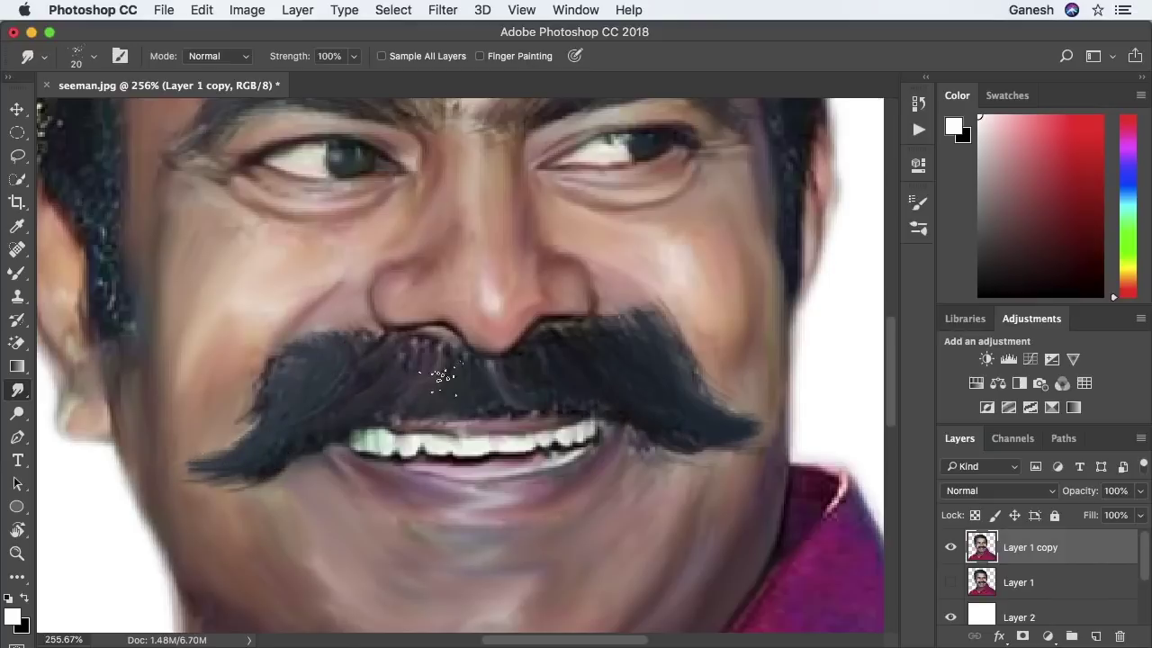
pyautogui.moveTo(682, 365)
pyautogui.mouseDown()
pyautogui.moveTo(613, 335)
pyautogui.moveTo(683, 610)
pyautogui.mouseUp()
pyautogui.moveTo(679, 203); pyautogui.dragTo(689, 255)
pyautogui.scroll(3, 597, 404)
pyautogui.hscroll(-3, 596, 404)
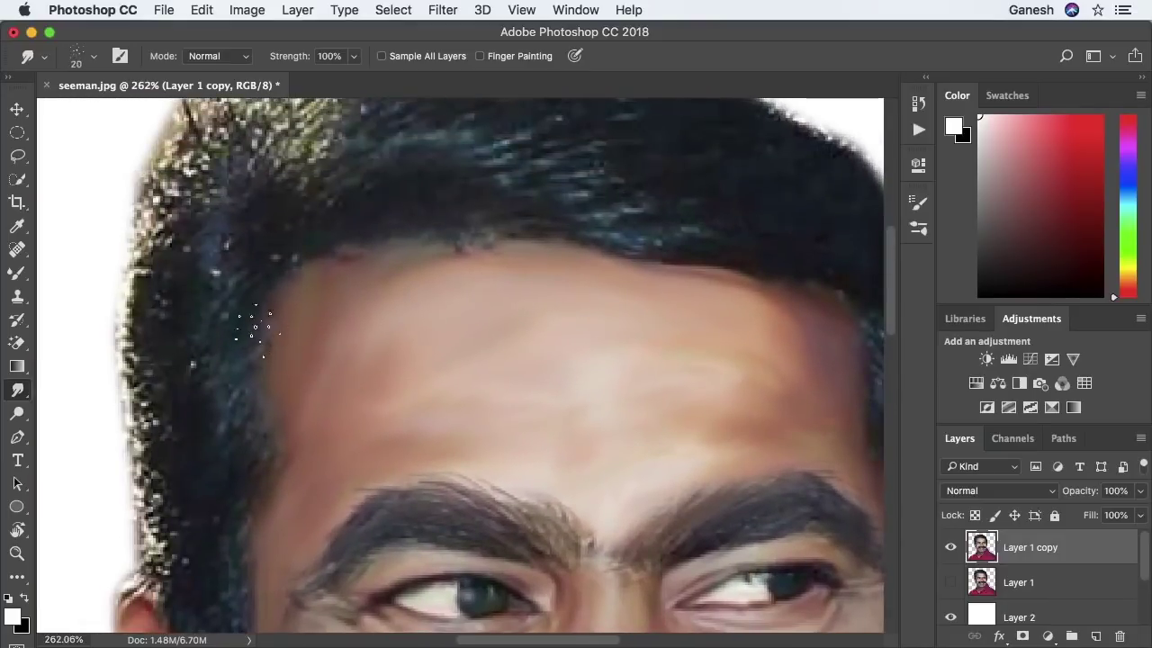
# Soften the hairline and temple edge, then pull strands up toward the crown with a slightly bigger smudge brush
pyautogui.moveTo(279, 258); pyautogui.dragTo(231, 321)
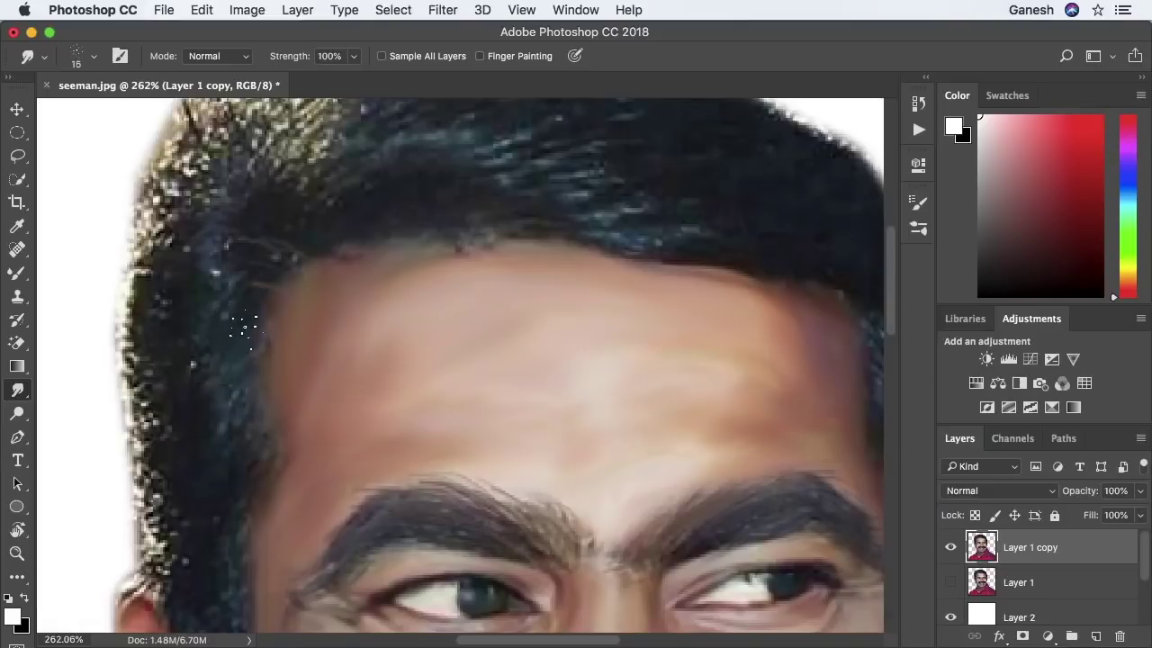
pyautogui.moveTo(261, 389); pyautogui.dragTo(232, 540)
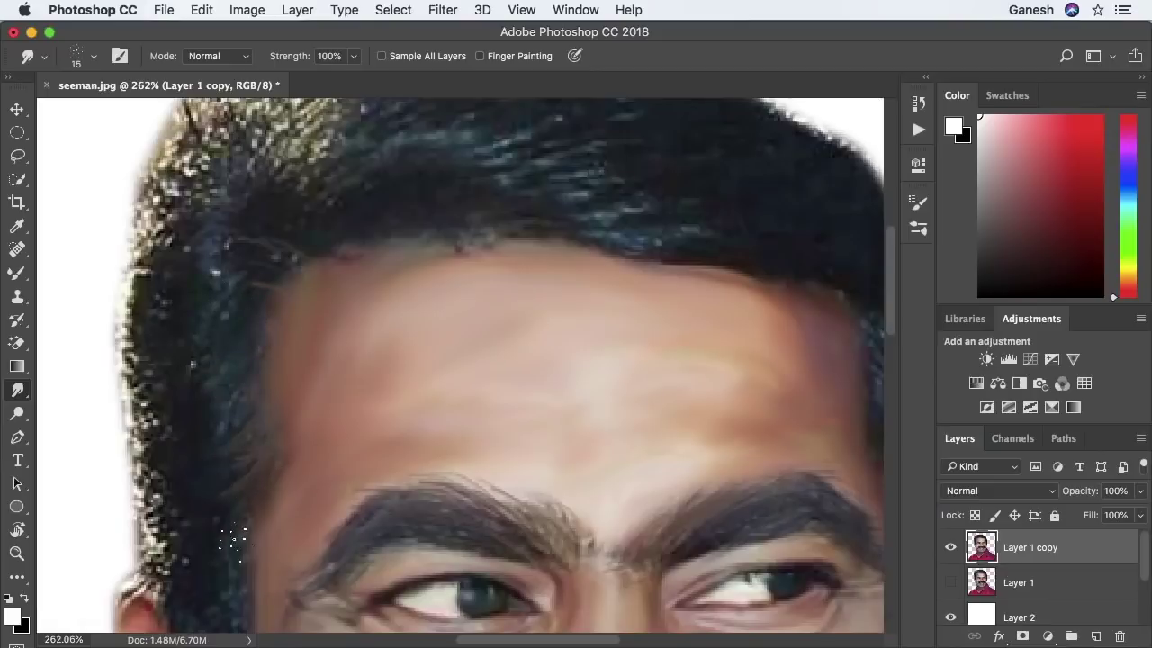
pyautogui.scroll(5, 199, 341)
pyautogui.scroll(1, 183, 389)
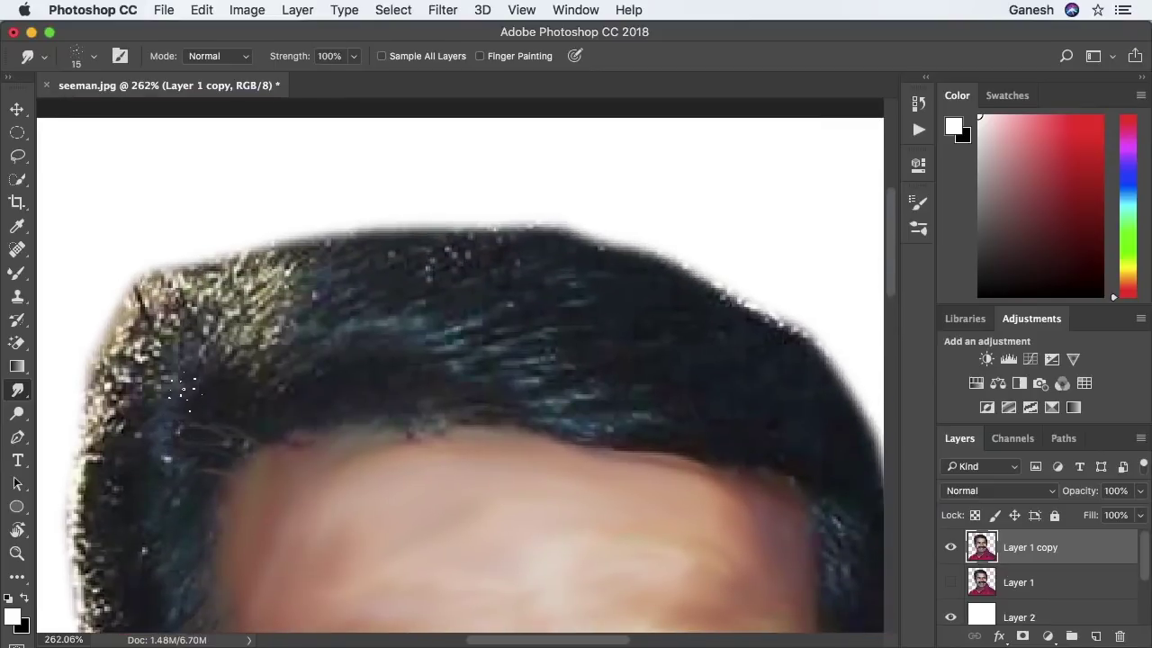
pyautogui.press(']')
pyautogui.moveTo(251, 373); pyautogui.dragTo(305, 261)
pyautogui.moveTo(260, 342); pyautogui.dragTo(288, 270)
pyautogui.moveTo(220, 351)
pyautogui.mouseDown()
pyautogui.moveTo(310, 216)
pyautogui.moveTo(364, 244)
pyautogui.mouseUp()
pyautogui.moveTo(306, 421); pyautogui.dragTo(369, 364)
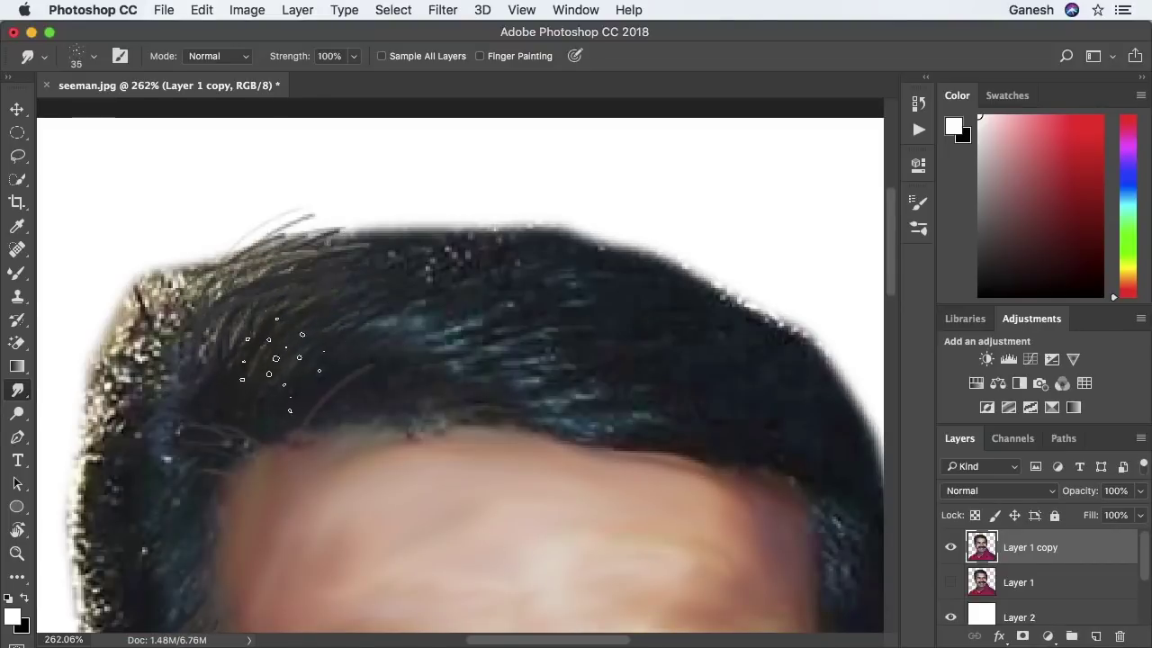
pyautogui.moveTo(259, 337); pyautogui.dragTo(351, 225)
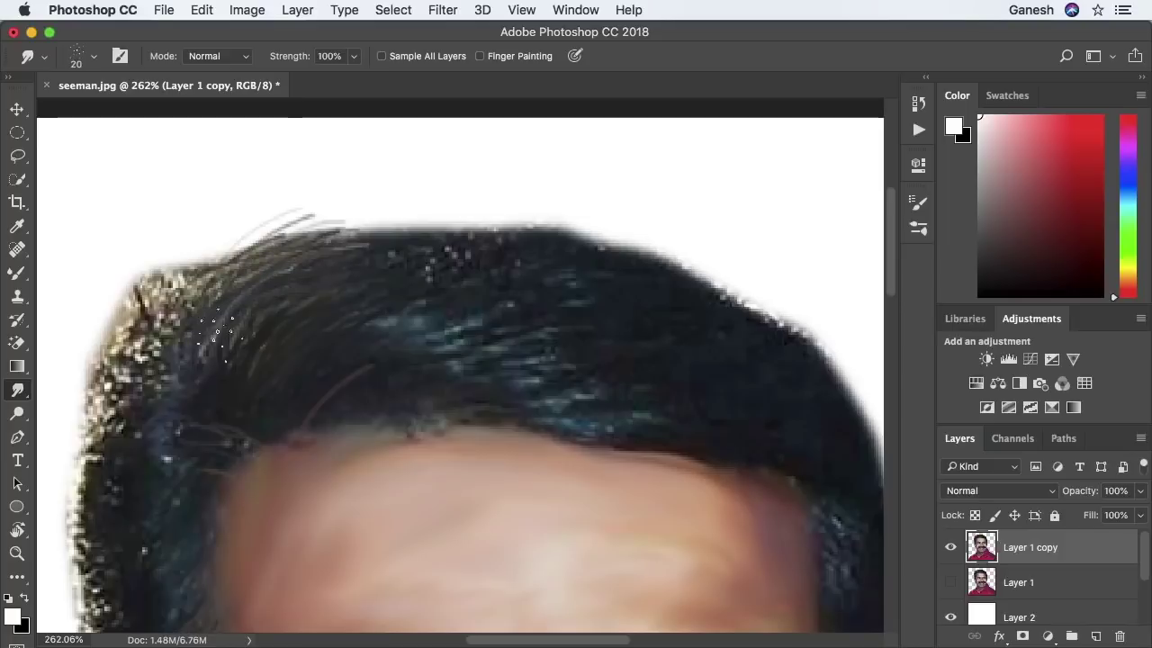
# Pull darker strands from the upper-left hairline up along the top of the hair
pyautogui.moveTo(171, 378); pyautogui.dragTo(193, 265)
pyautogui.moveTo(148, 319); pyautogui.dragTo(243, 236)
pyautogui.moveTo(148, 387); pyautogui.dragTo(121, 270)
pyautogui.moveTo(90, 423)
pyautogui.mouseDown()
pyautogui.moveTo(126, 369)
pyautogui.moveTo(135, 292)
pyautogui.mouseUp()
pyautogui.moveTo(162, 383)
pyautogui.mouseDown()
pyautogui.moveTo(225, 274)
pyautogui.moveTo(378, 218)
pyautogui.mouseUp()
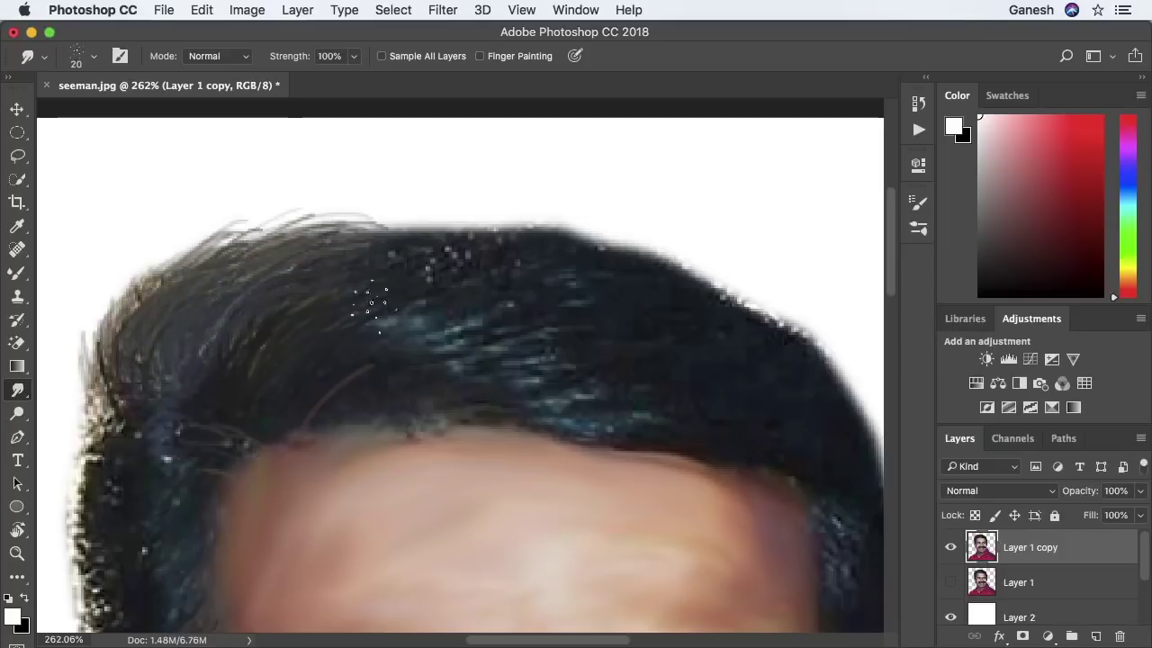
pyautogui.moveTo(303, 290); pyautogui.dragTo(423, 211)
pyautogui.moveTo(367, 360); pyautogui.dragTo(531, 216)
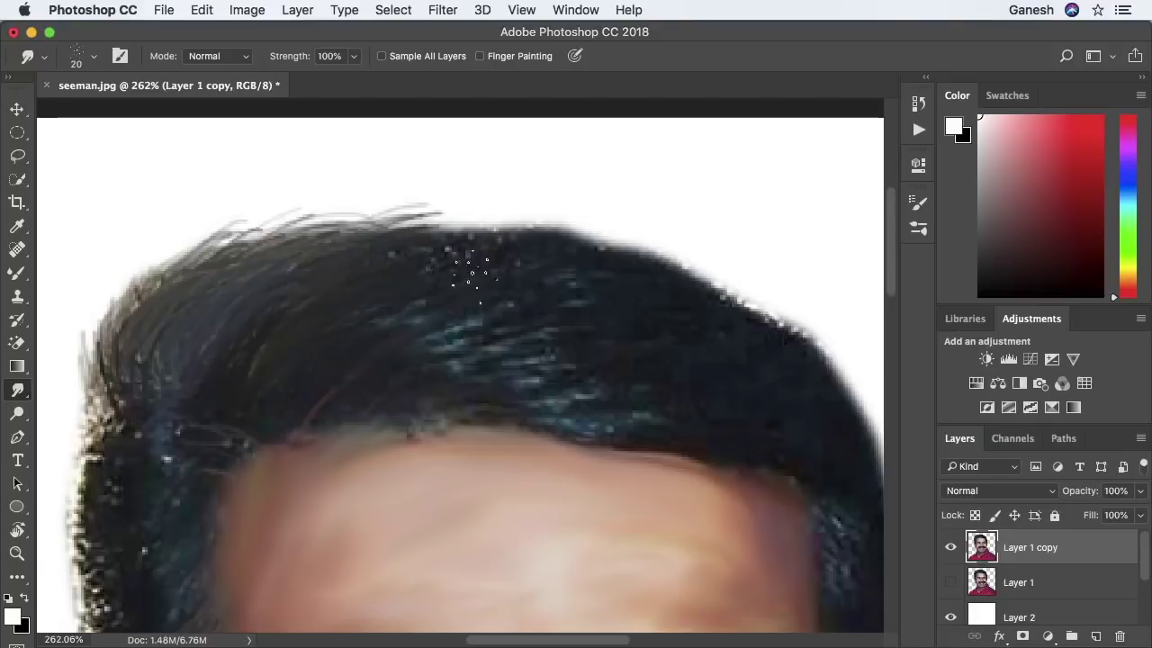
pyautogui.moveTo(288, 288); pyautogui.dragTo(396, 209)
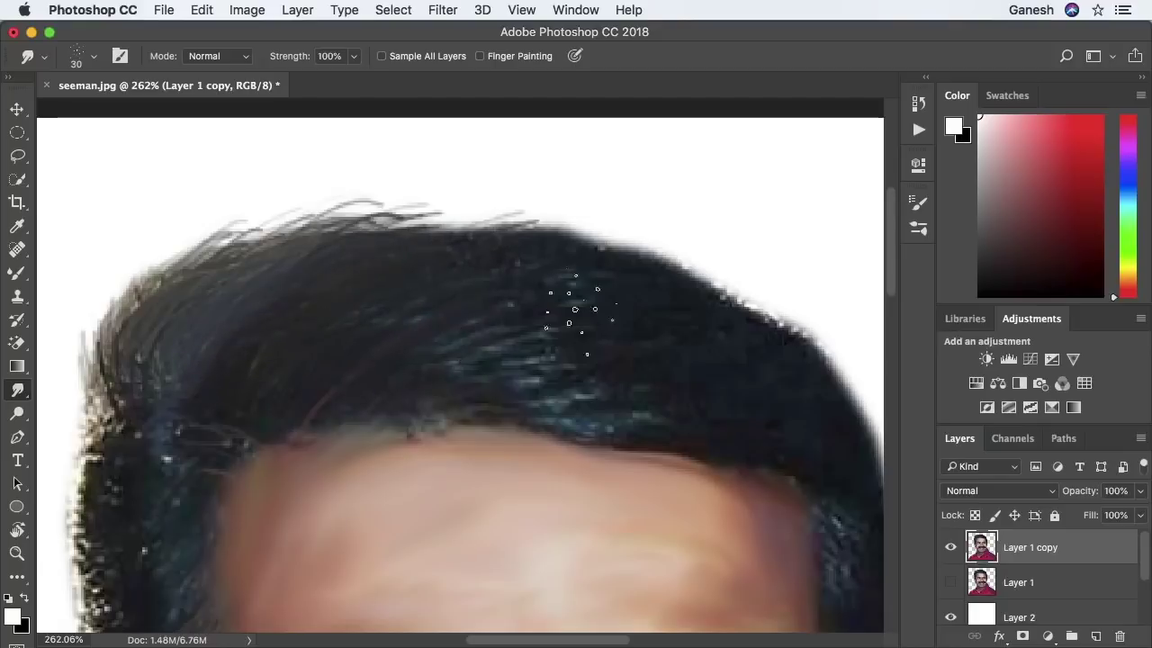
# With a smaller brush, pull fine top strands and draw strands outward on the left side of the head
pyautogui.press('[')
pyautogui.moveTo(527, 308); pyautogui.dragTo(602, 209)
pyautogui.moveTo(611, 297); pyautogui.dragTo(670, 239)
pyautogui.scroll(-3, 573, 318)
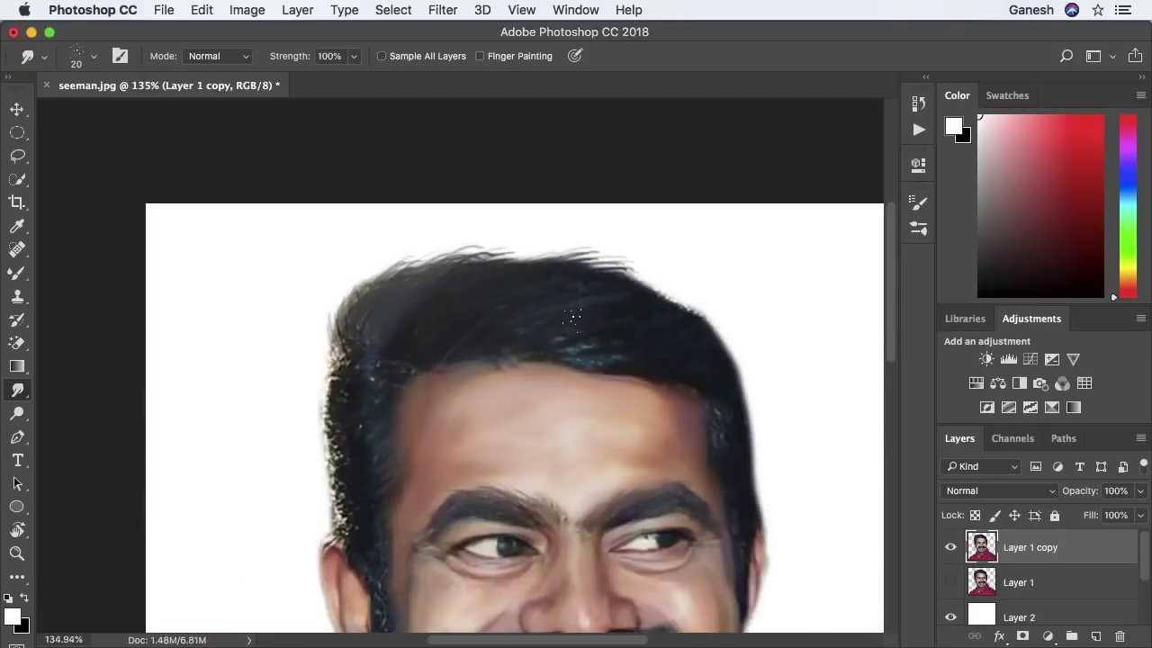
pyautogui.moveTo(684, 365)
pyautogui.mouseDown()
pyautogui.moveTo(607, 333)
pyautogui.moveTo(603, 353)
pyautogui.moveTo(575, 358)
pyautogui.mouseUp()
pyautogui.moveTo(471, 362); pyautogui.dragTo(550, 353)
pyautogui.moveTo(409, 375); pyautogui.dragTo(319, 362)
pyautogui.moveTo(340, 401)
pyautogui.mouseDown()
pyautogui.moveTo(312, 436)
pyautogui.moveTo(324, 545)
pyautogui.mouseUp()
pyautogui.moveTo(347, 360)
pyautogui.mouseDown()
pyautogui.moveTo(325, 306)
pyautogui.moveTo(347, 284)
pyautogui.mouseUp()
# Pull strands outward along the top-right hairline and down the right side to the ear
pyautogui.moveTo(648, 336)
pyautogui.mouseDown()
pyautogui.moveTo(697, 295)
pyautogui.moveTo(665, 275)
pyautogui.mouseUp()
pyautogui.moveTo(711, 323)
pyautogui.mouseDown()
pyautogui.moveTo(747, 378)
pyautogui.moveTo(757, 441)
pyautogui.moveTo(746, 378)
pyautogui.mouseUp()
pyautogui.moveTo(743, 391)
pyautogui.mouseDown()
pyautogui.moveTo(726, 429)
pyautogui.moveTo(765, 500)
pyautogui.mouseUp()
pyautogui.moveTo(738, 450); pyautogui.dragTo(761, 477)
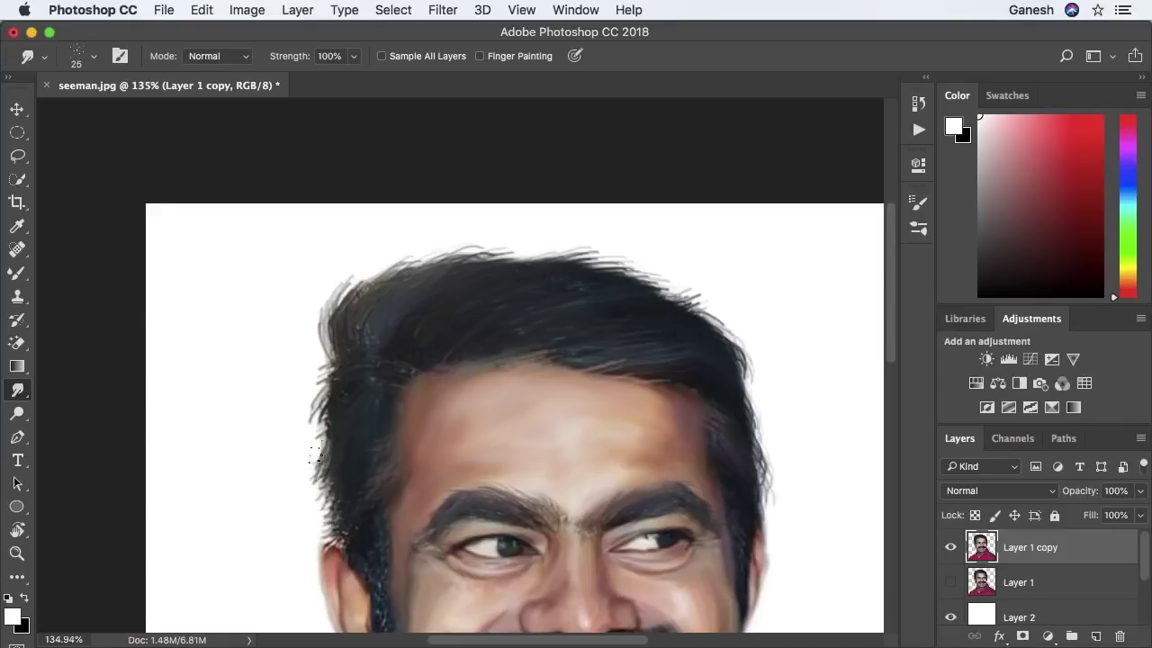
pyautogui.scroll(-3, 343, 476)
pyautogui.scroll(2, 360, 450)
pyautogui.scroll(3, 384, 430)
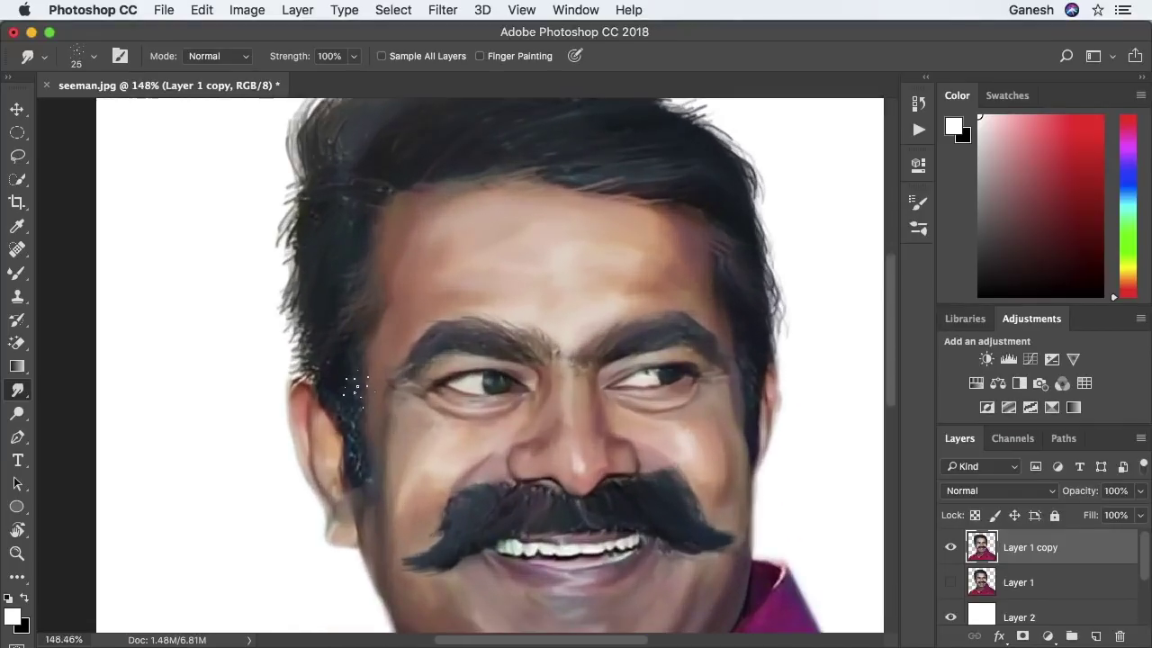
# Smooth the sideburn, left hair edge, top strands and right hair edge past the temple
pyautogui.moveTo(346, 476); pyautogui.dragTo(334, 399)
pyautogui.moveTo(331, 290)
pyautogui.mouseDown()
pyautogui.moveTo(297, 324)
pyautogui.moveTo(304, 369)
pyautogui.mouseUp()
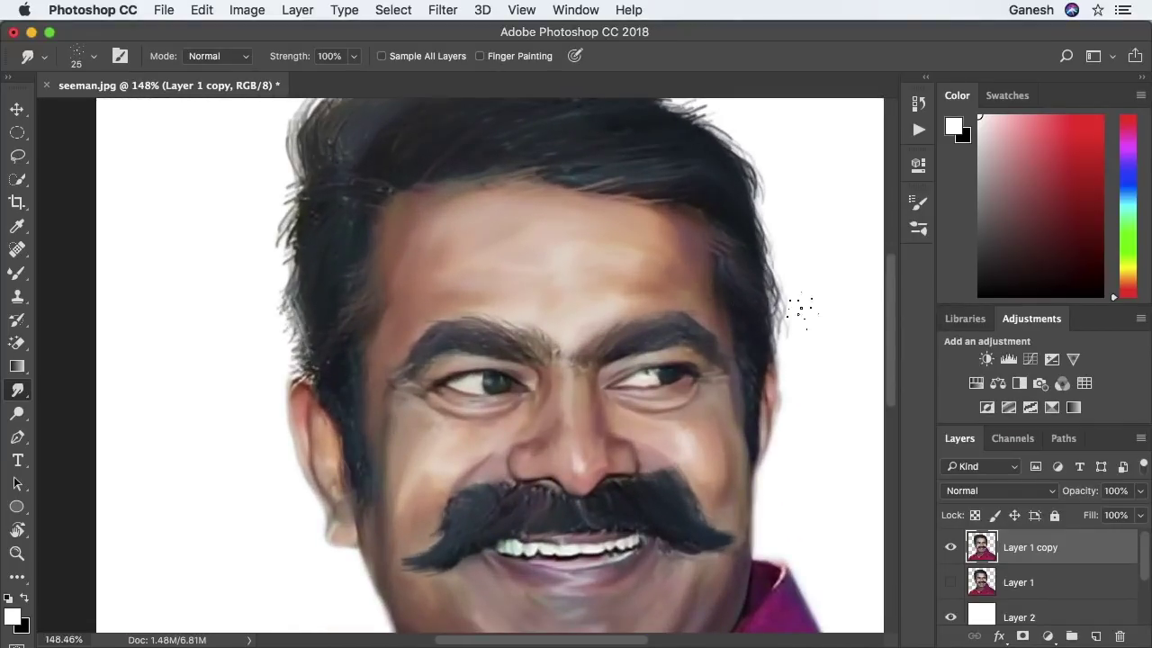
pyautogui.moveTo(747, 381); pyautogui.dragTo(763, 414)
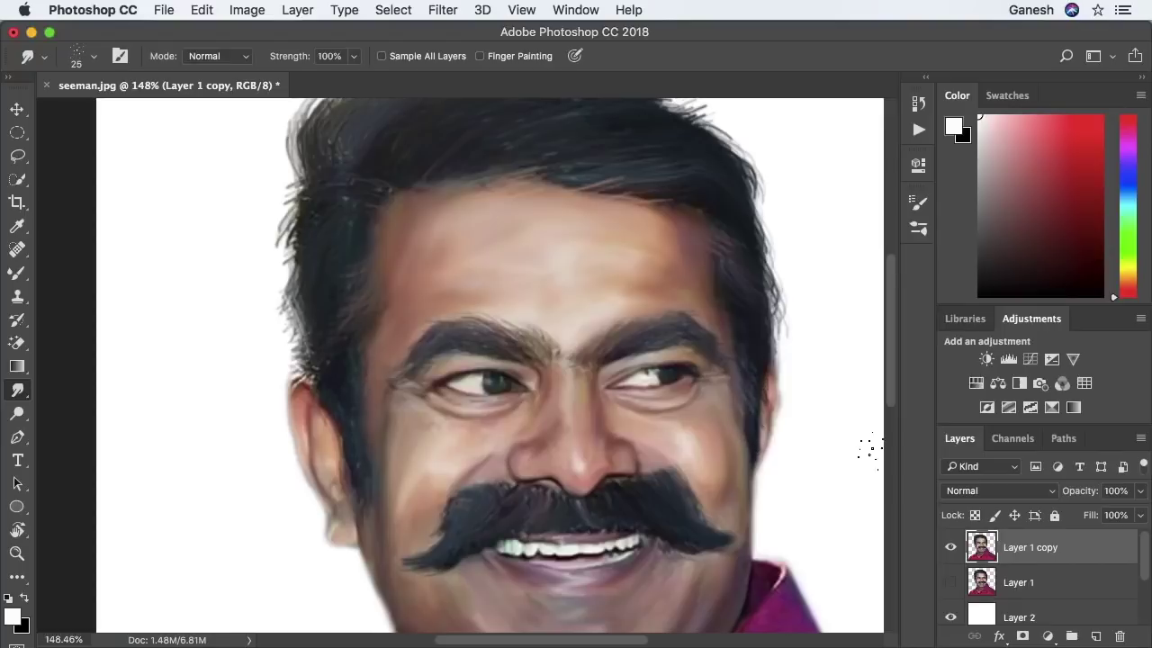
pyautogui.scroll(2, 677, 301)
pyautogui.moveTo(295, 252)
pyautogui.mouseDown()
pyautogui.moveTo(297, 193)
pyautogui.moveTo(281, 166)
pyautogui.mouseUp()
pyautogui.moveTo(257, 288); pyautogui.dragTo(272, 456)
pyautogui.moveTo(280, 287); pyautogui.dragTo(257, 184)
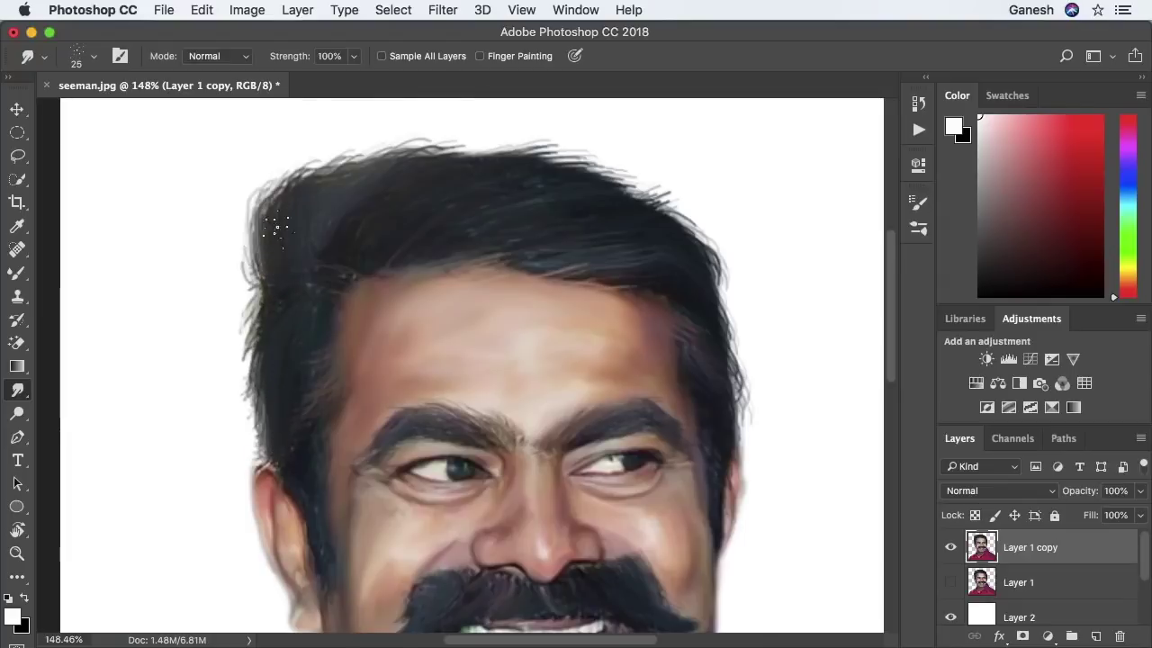
pyautogui.moveTo(453, 170); pyautogui.dragTo(518, 149)
pyautogui.moveTo(639, 229); pyautogui.dragTo(691, 243)
pyautogui.moveTo(628, 203)
pyautogui.mouseDown()
pyautogui.moveTo(693, 229)
pyautogui.moveTo(742, 342)
pyautogui.moveTo(736, 319)
pyautogui.mouseUp()
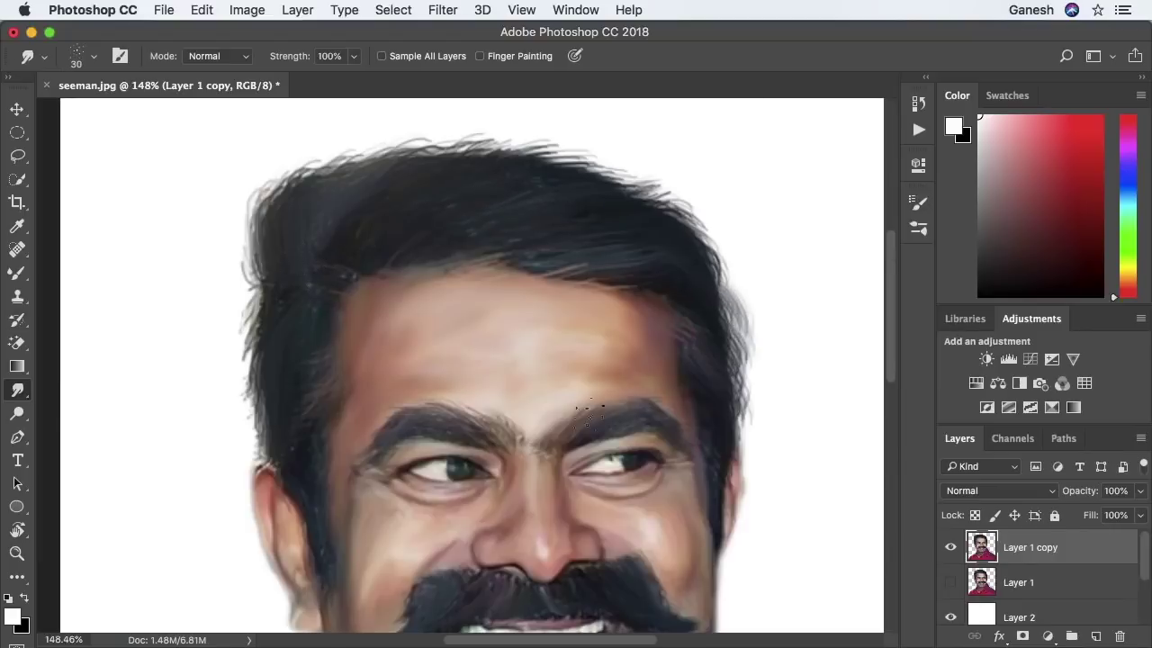
# Switch to the Eraser Tool from the eraser tool group
pyautogui.scroll(-5, 423, 270)
pyautogui.rightClick(16, 342)
pyautogui.click(57, 337)
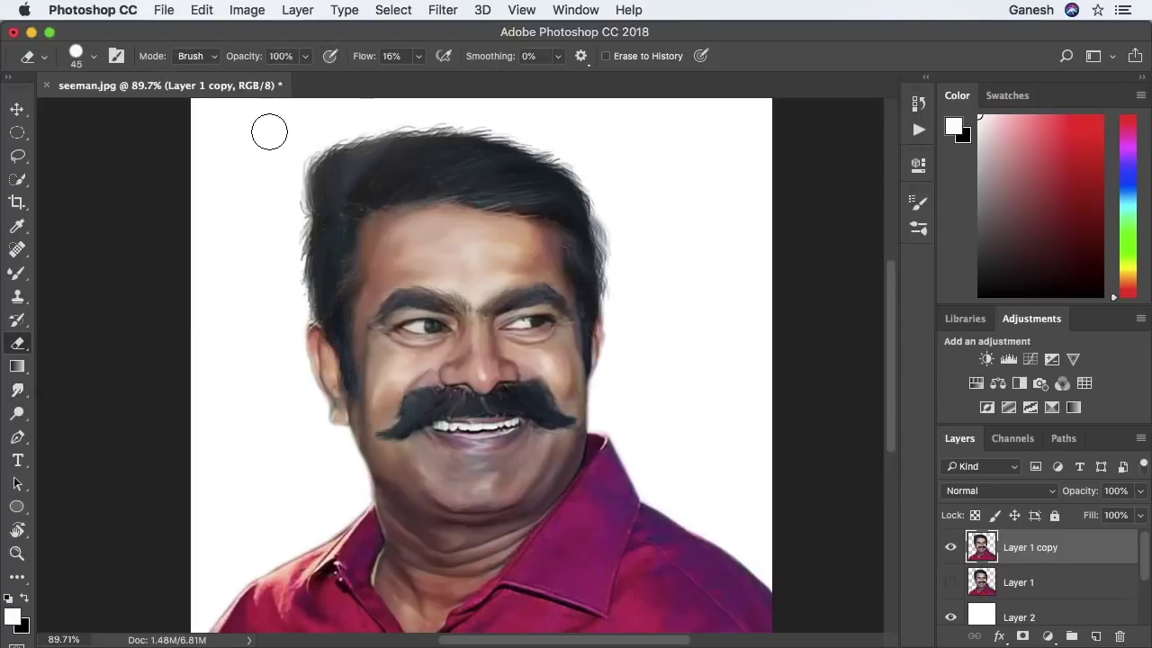
# Resize the eraser, wipe away stray wisps on the hair's right edge, and return to Smudge
pyautogui.press('[')
pyautogui.press('[')
pyautogui.press('[')
pyautogui.press(']')
pyautogui.press(']')
pyautogui.moveTo(617, 226); pyautogui.dragTo(614, 286)
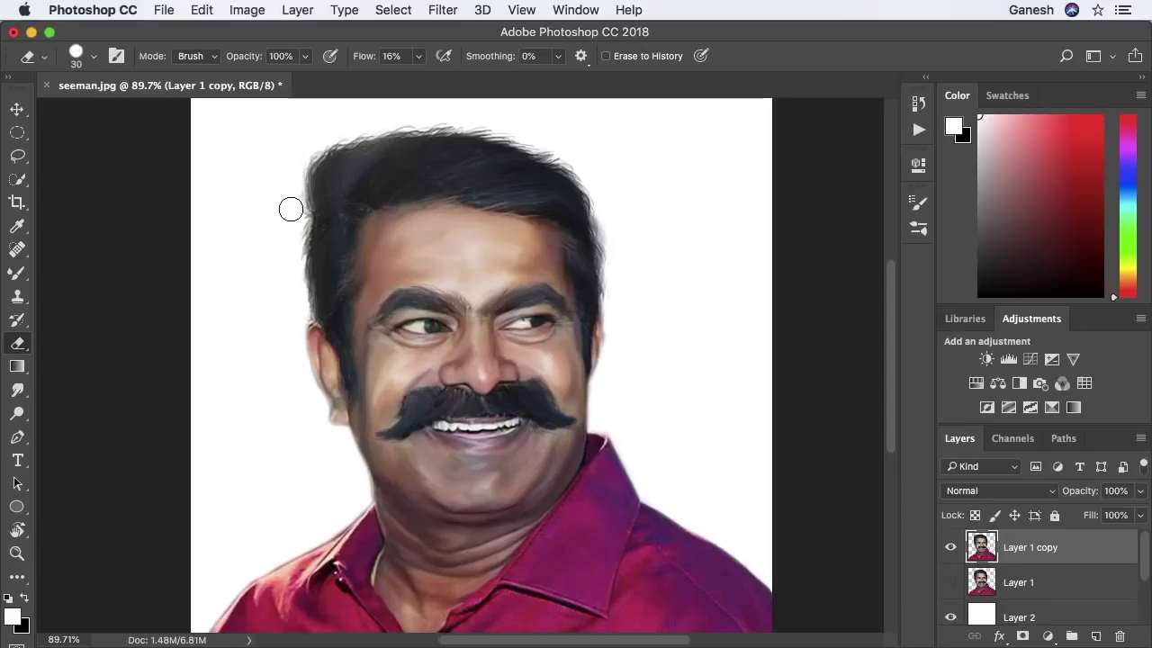
pyautogui.scroll(-1, 206, 294)
pyautogui.press('r')
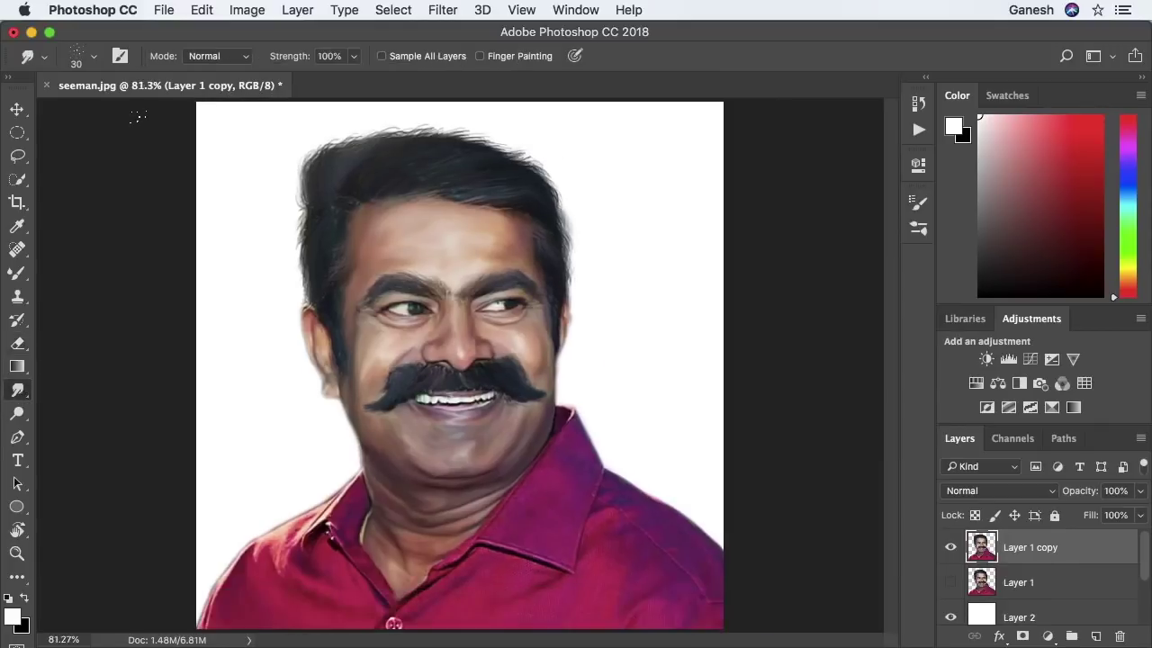
# Set the smudge brush to the Human Skin 1 preset at 100 px with 54% strength
pyautogui.click(128, 59)
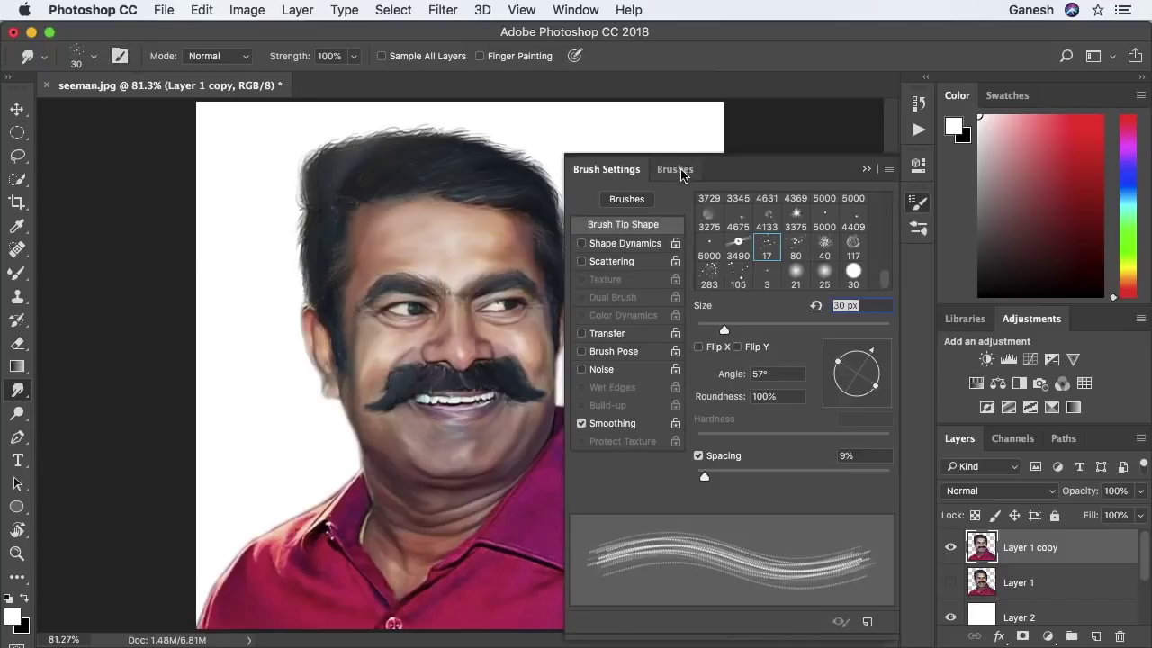
pyautogui.click(675, 169)
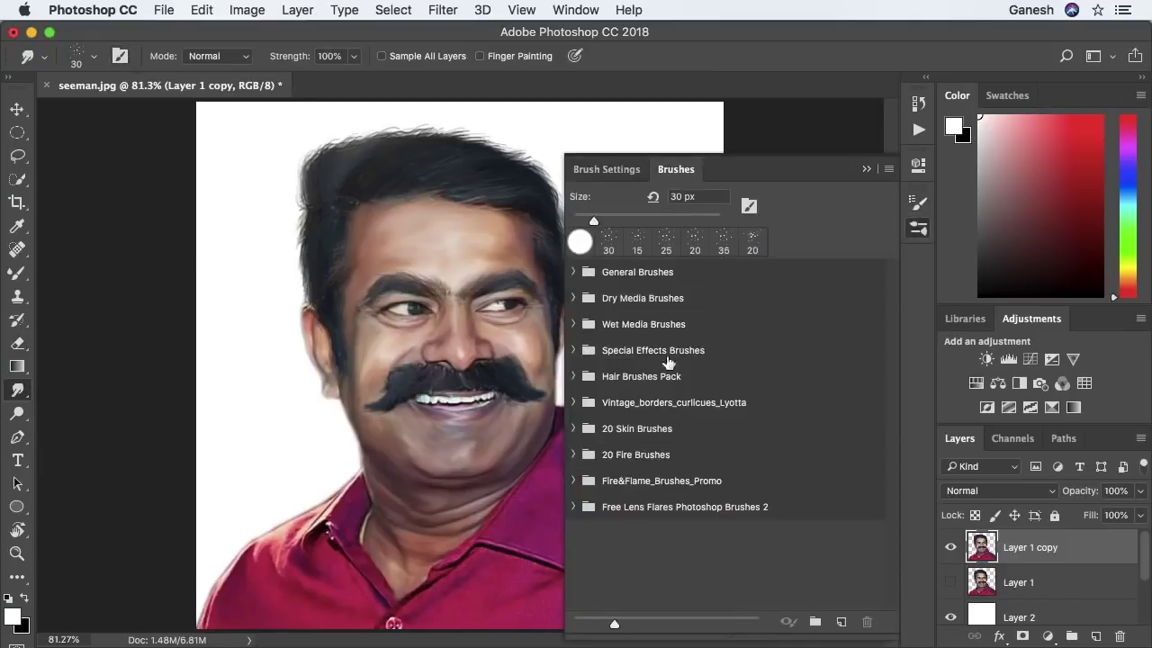
pyautogui.click(574, 429)
pyautogui.click(684, 463)
pyautogui.moveTo(693, 214); pyautogui.dragTo(671, 219)
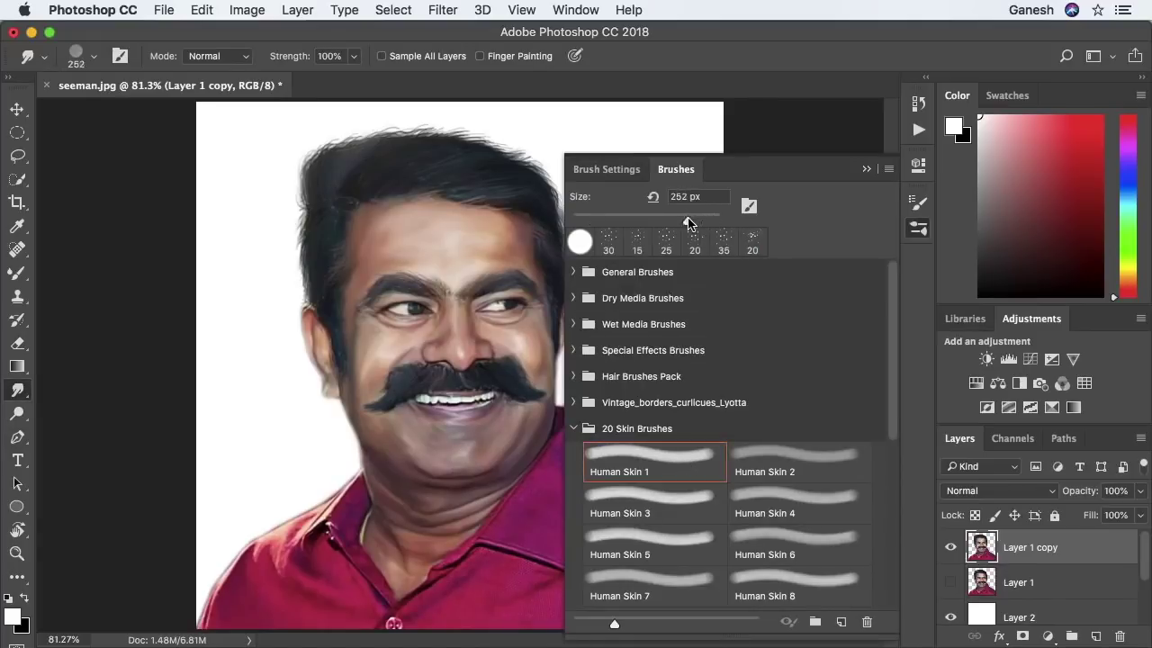
pyautogui.click(771, 231)
pyautogui.moveTo(355, 60)
pyautogui.mouseDown()
pyautogui.moveTo(344, 79)
pyautogui.moveTo(313, 79)
pyautogui.mouseUp()
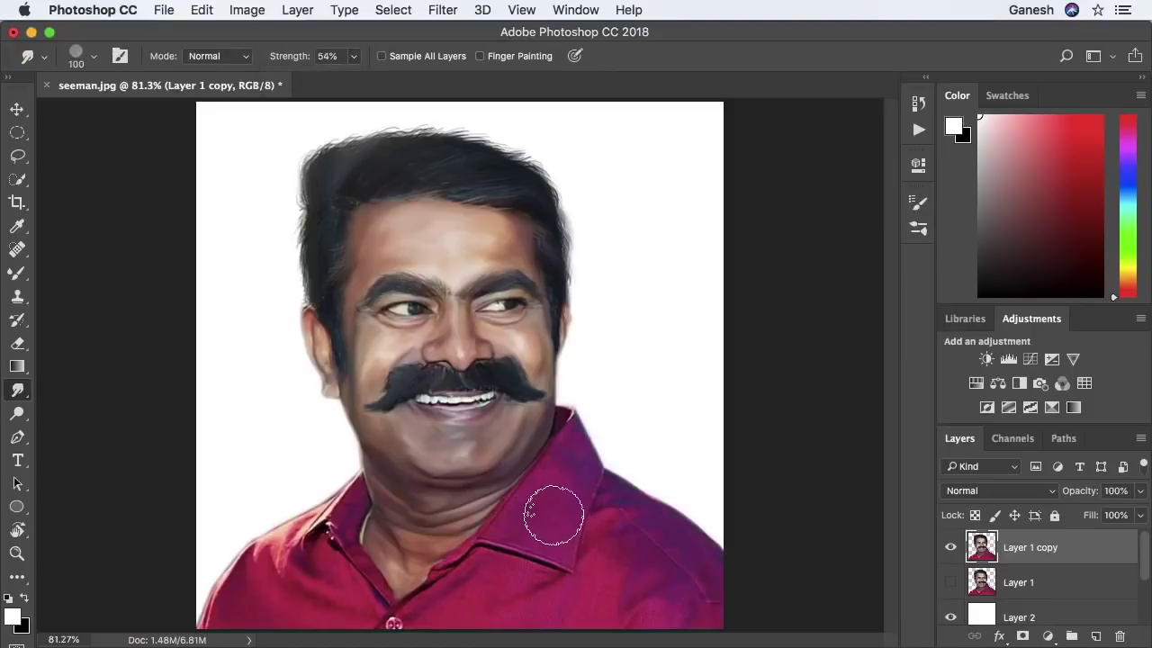
# Bring the collar into view and smooth the dark seam streak and purple shoulder streak
pyautogui.scroll(3, 570, 465)
pyautogui.scroll(-2, 561, 532)
pyautogui.press('[')
pyautogui.press('[')
pyautogui.press('[')
pyautogui.press('[')
pyautogui.press('[')
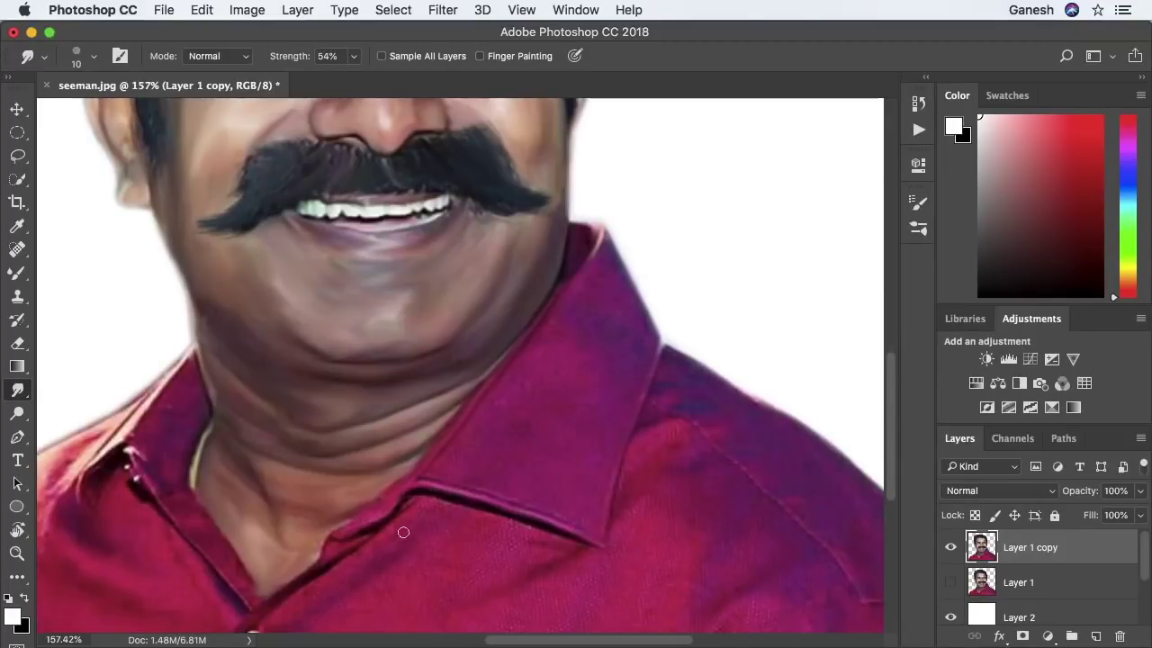
pyautogui.moveTo(385, 540); pyautogui.dragTo(693, 508)
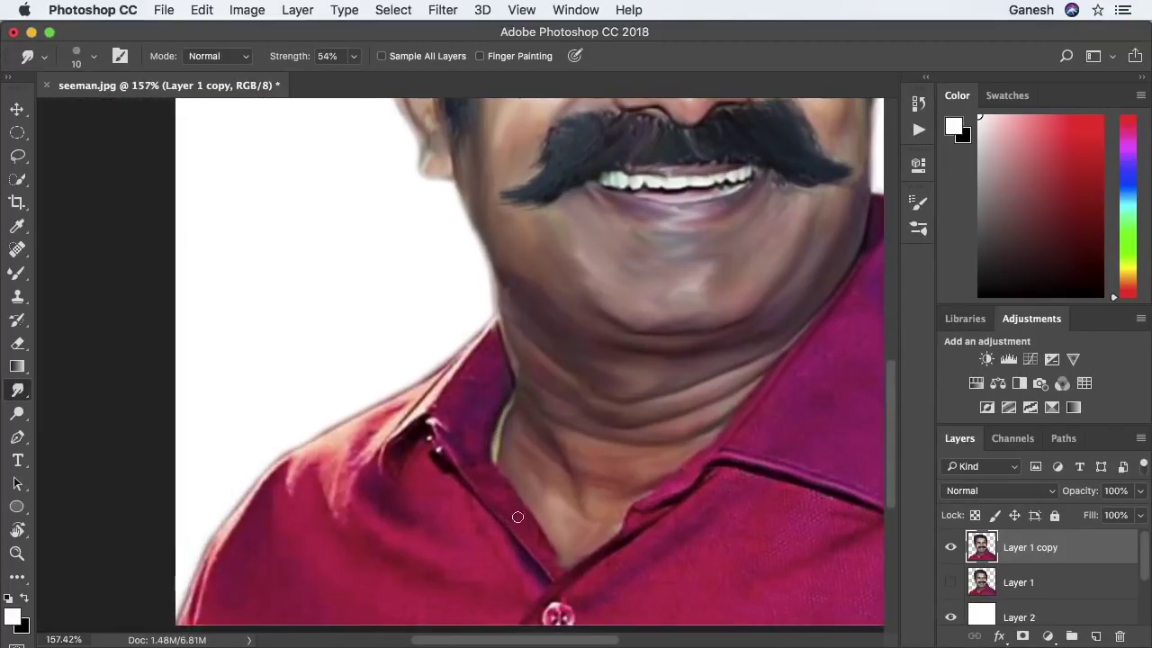
pyautogui.moveTo(252, 475); pyautogui.dragTo(397, 283)
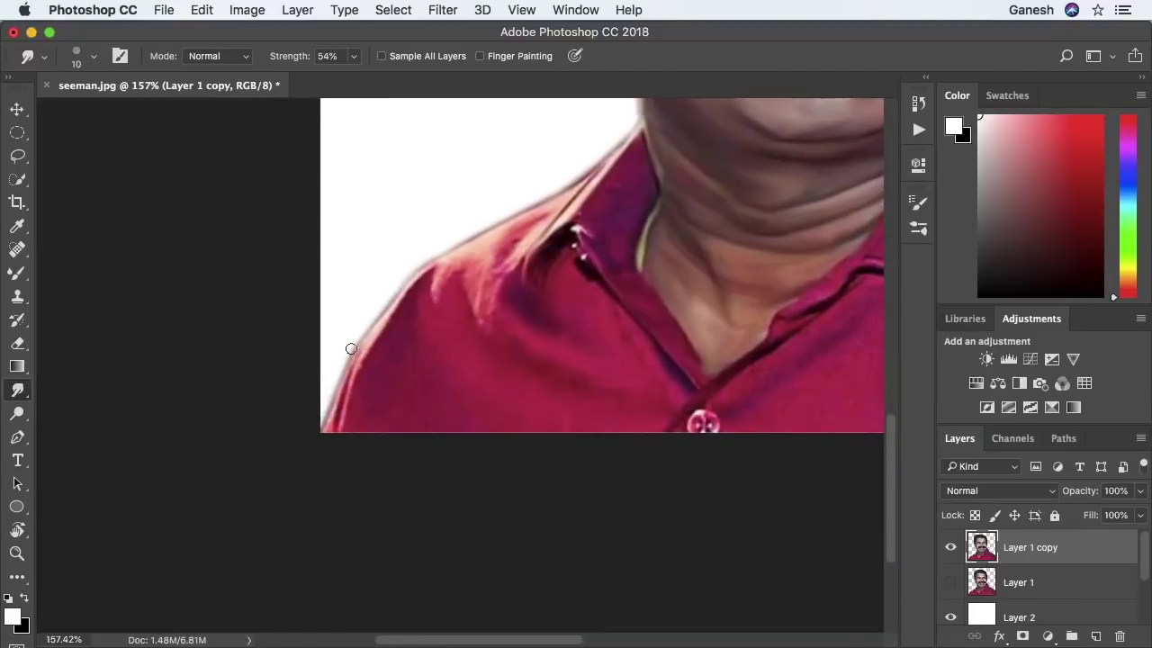
pyautogui.hscroll(5, 702, 426)
pyautogui.hscroll(5, 486, 348)
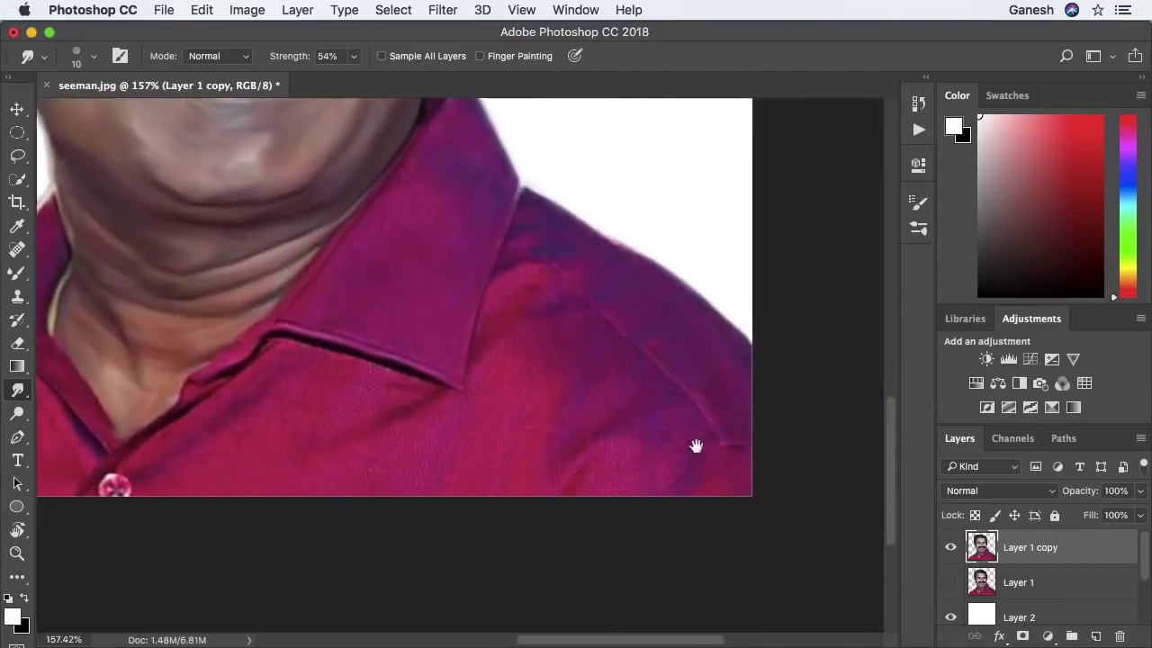
pyautogui.hscroll(4, 694, 444)
pyautogui.press(']')
pyautogui.press(']')
pyautogui.press(']')
pyautogui.moveTo(560, 411); pyautogui.dragTo(551, 468)
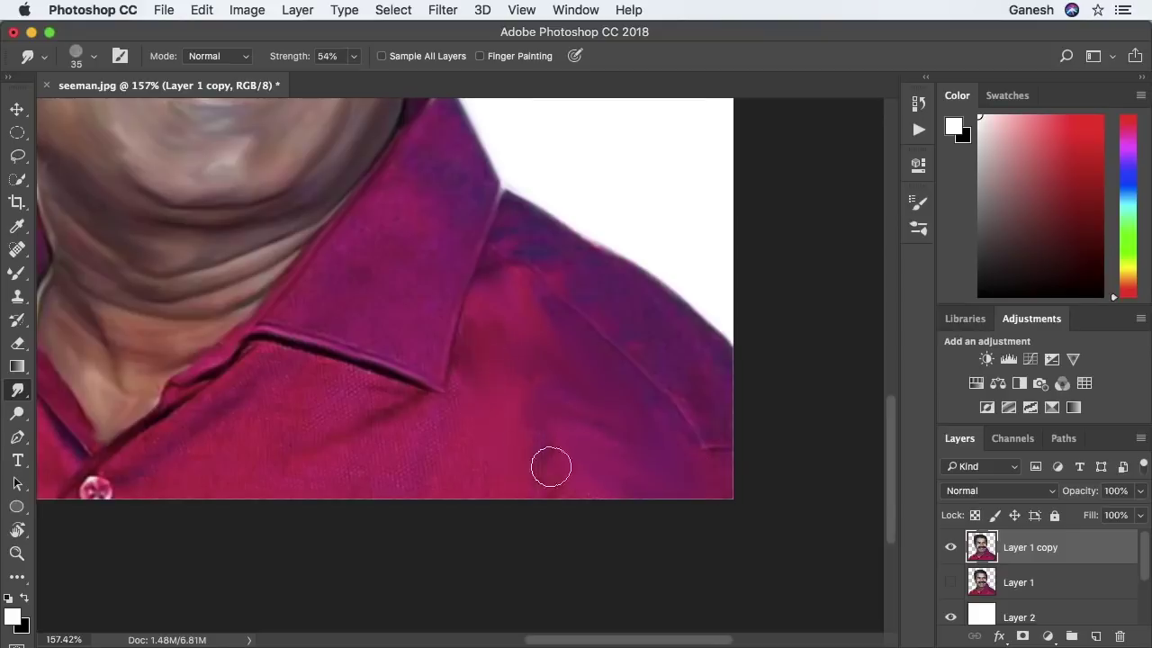
pyautogui.moveTo(519, 236)
pyautogui.mouseDown()
pyautogui.moveTo(633, 285)
pyautogui.moveTo(614, 293)
pyautogui.mouseUp()
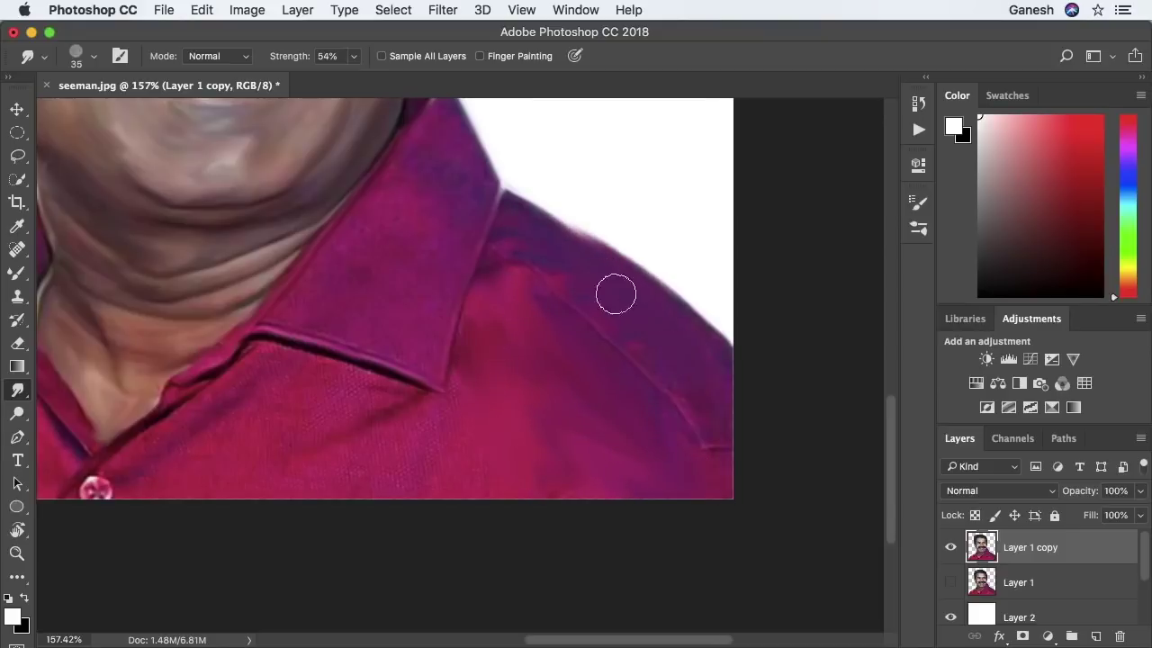
# Smooth the dotted fabric texture below the collar
pyautogui.hscroll(-5, 391, 472)
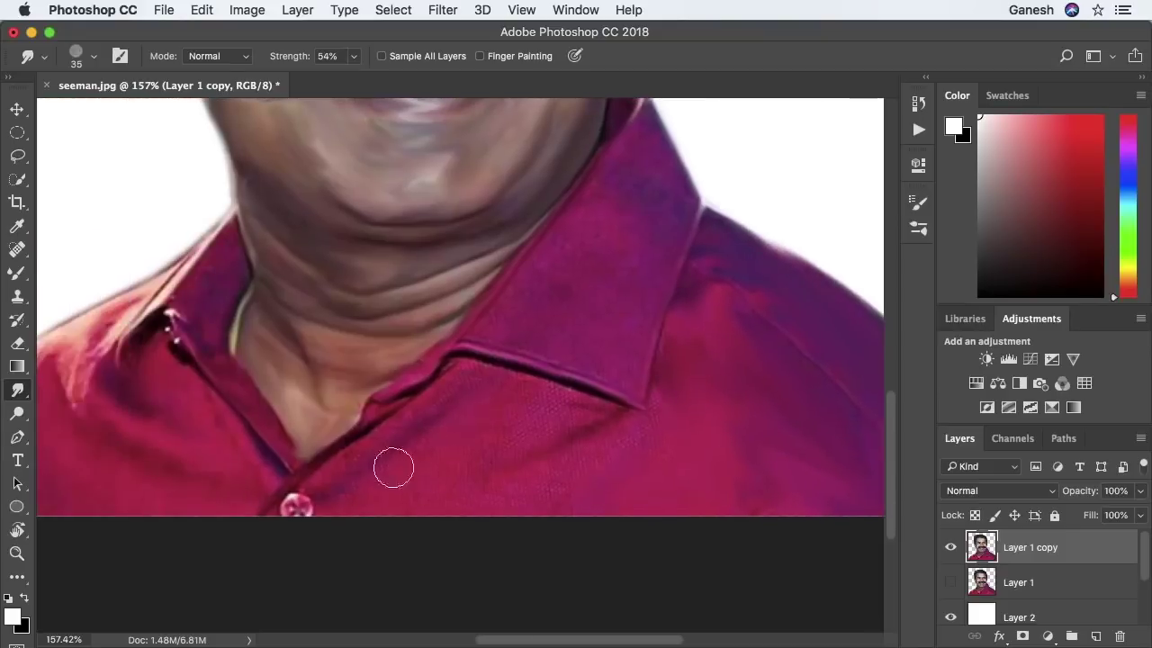
pyautogui.moveTo(527, 494); pyautogui.dragTo(540, 406)
pyautogui.moveTo(355, 478); pyautogui.dragTo(564, 406)
pyautogui.scroll(2, 683, 318)
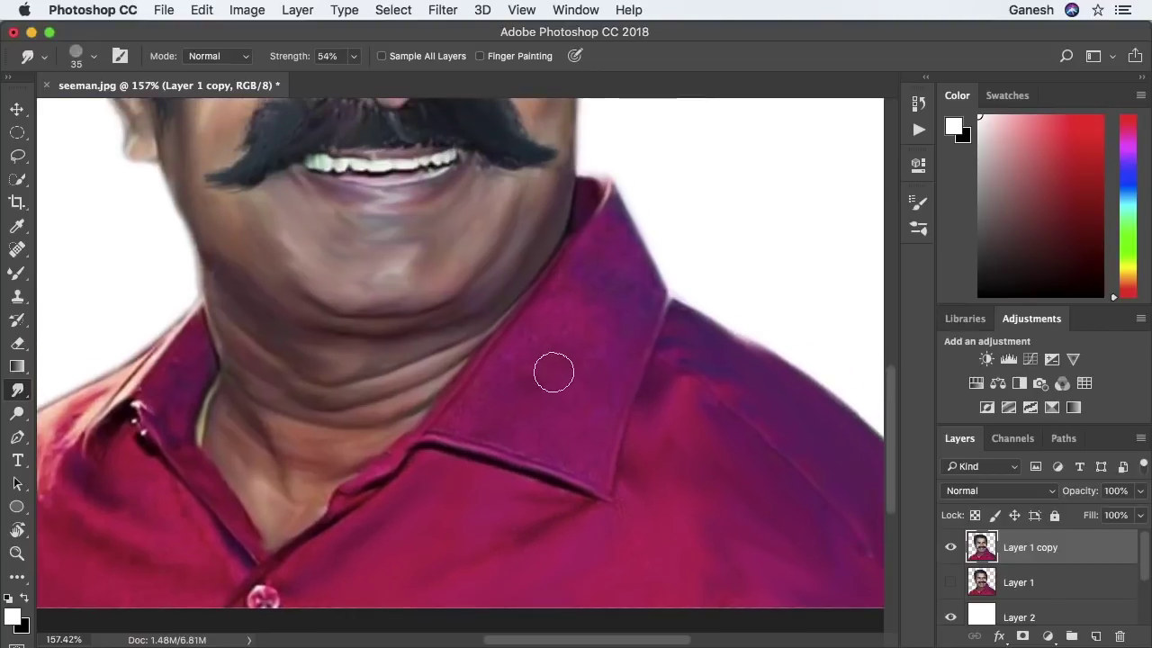
# At brush size 25, soften the left shoulder highlight and smudge the collar smooth
pyautogui.press('[')
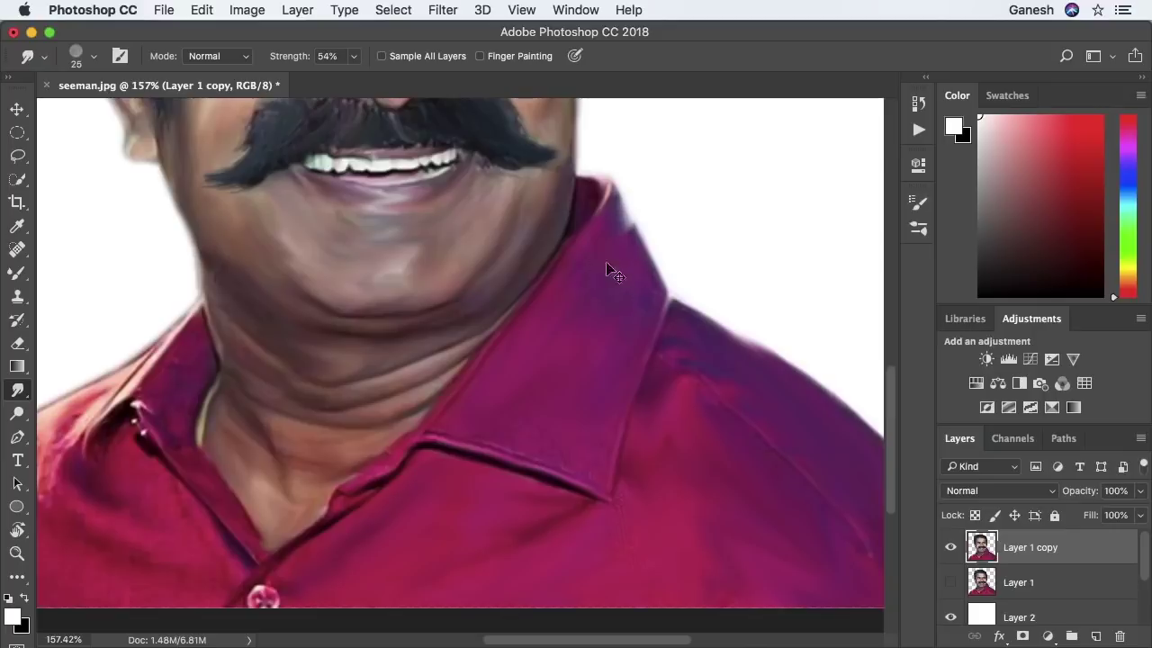
pyautogui.scroll(-3, 602, 386)
pyautogui.hscroll(-5, 206, 403)
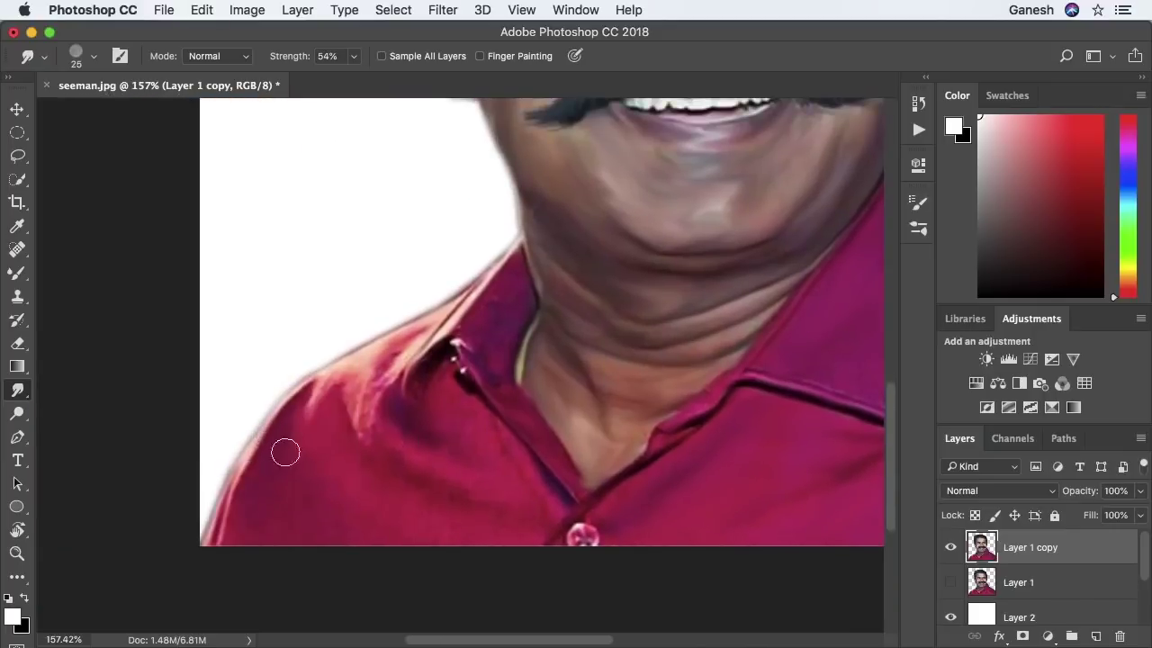
pyautogui.moveTo(342, 475)
pyautogui.mouseDown()
pyautogui.moveTo(352, 398)
pyautogui.moveTo(423, 432)
pyautogui.mouseUp()
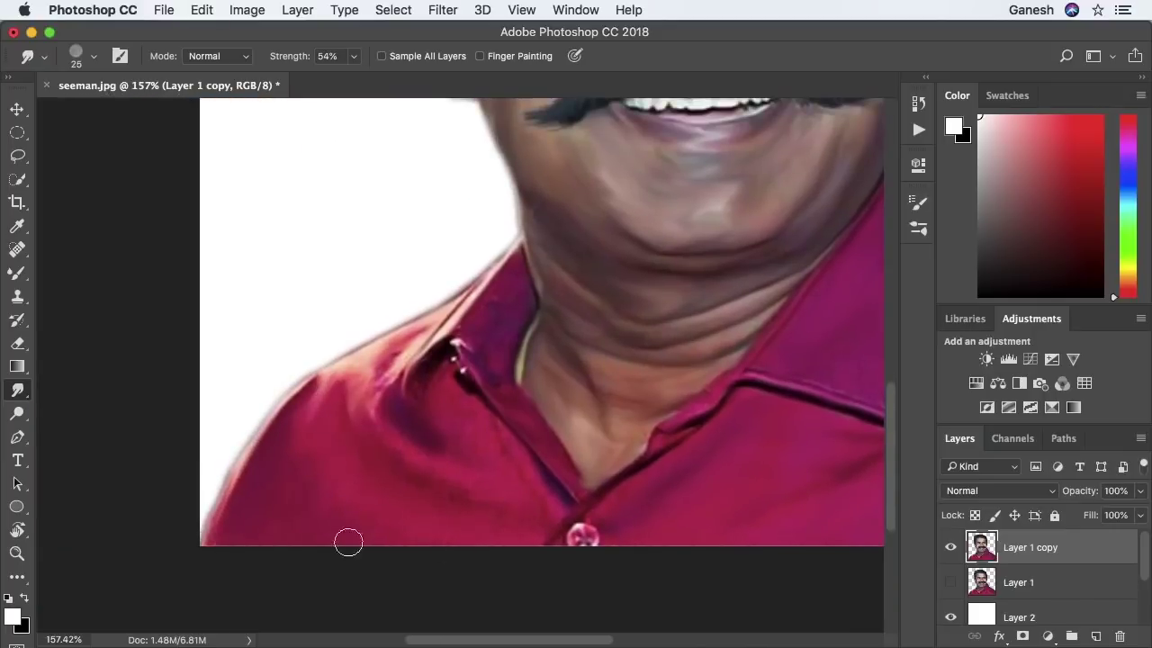
pyautogui.scroll(3, 448, 417)
pyautogui.scroll(-2, 488, 321)
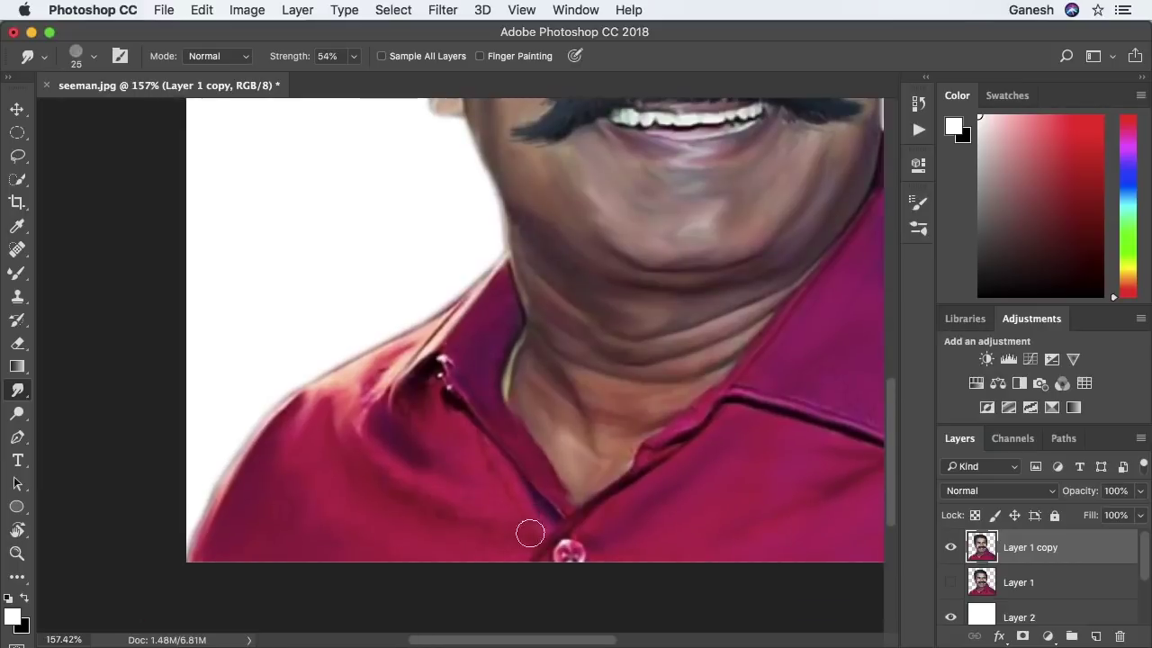
pyautogui.moveTo(404, 405)
pyautogui.mouseDown()
pyautogui.moveTo(347, 400)
pyautogui.moveTo(430, 334)
pyautogui.mouseUp()
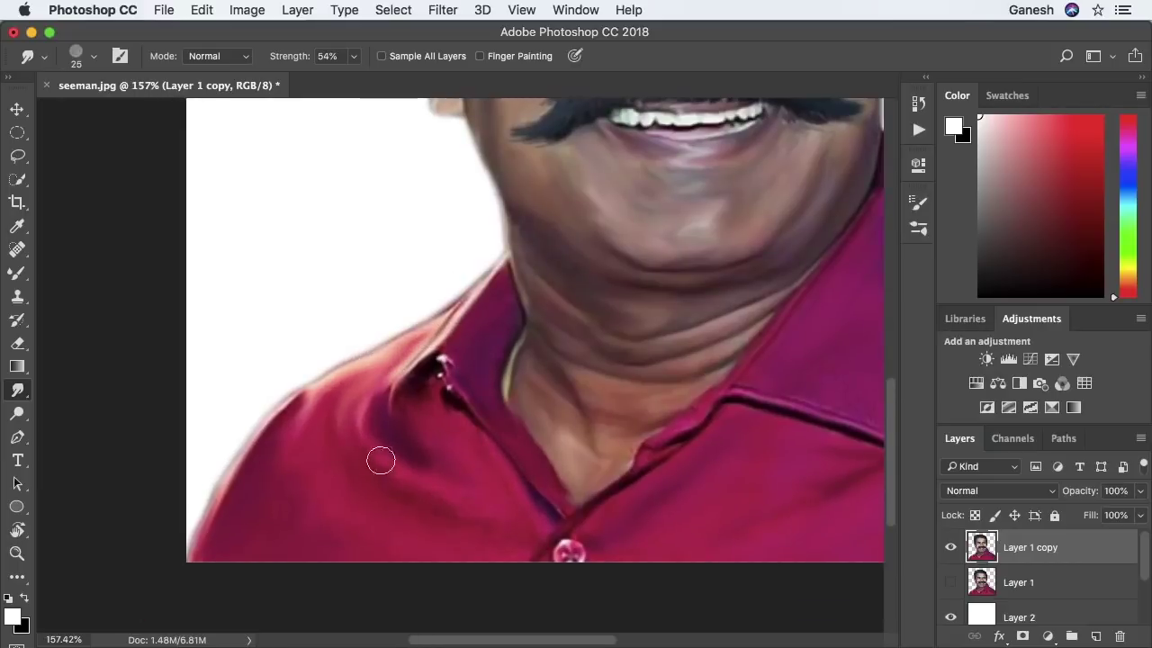
pyautogui.scroll(-3, 544, 448)
pyautogui.scroll(2, 324, 477)
# Shrink the smudge brush to 15 and open the Hue/Saturation adjustment
pyautogui.press('[')
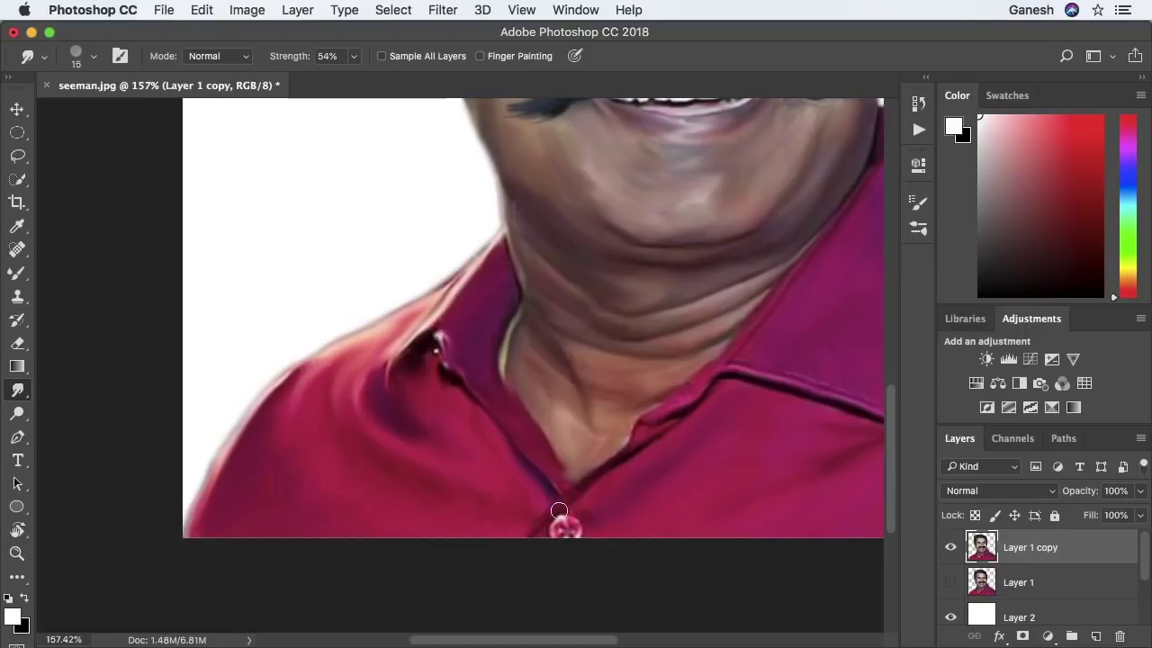
pyautogui.scroll(-2, 542, 497)
pyautogui.scroll(-1, 545, 501)
pyautogui.scroll(-1, 300, 440)
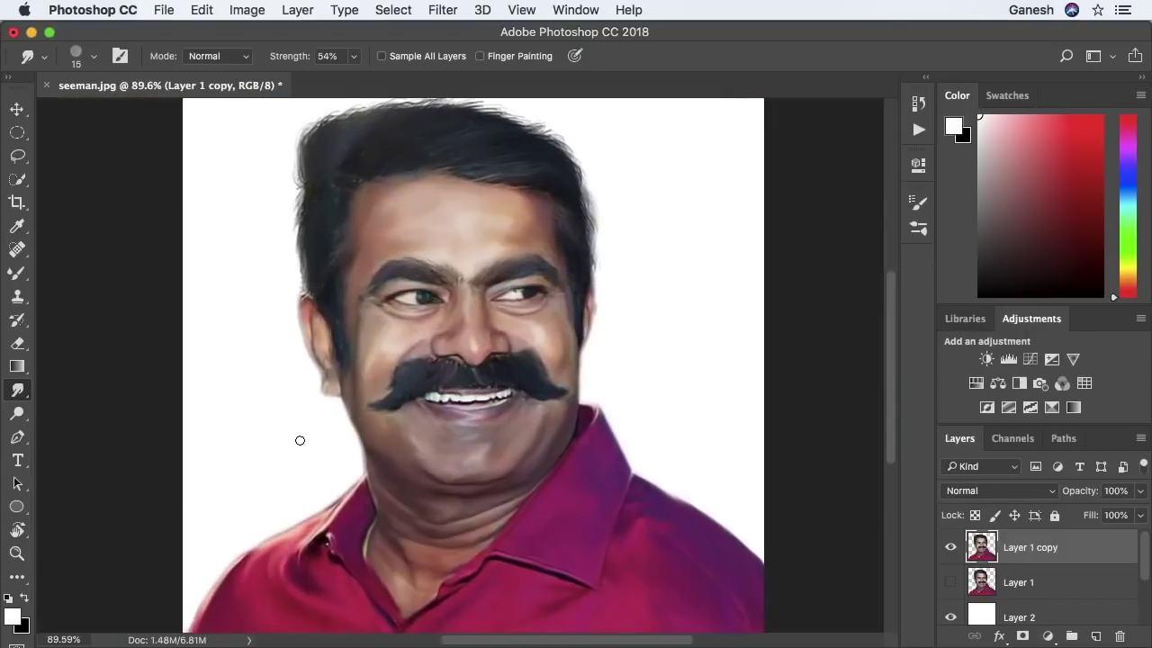
pyautogui.hotkey('ctrl', 'u')
# Apply Hue/Saturation with Hue +2 and Saturation +21
pyautogui.moveTo(768, 320)
pyautogui.mouseDown()
pyautogui.moveTo(780, 329)
pyautogui.moveTo(769, 325)
pyautogui.mouseUp()
pyautogui.moveTo(768, 366); pyautogui.dragTo(801, 371)
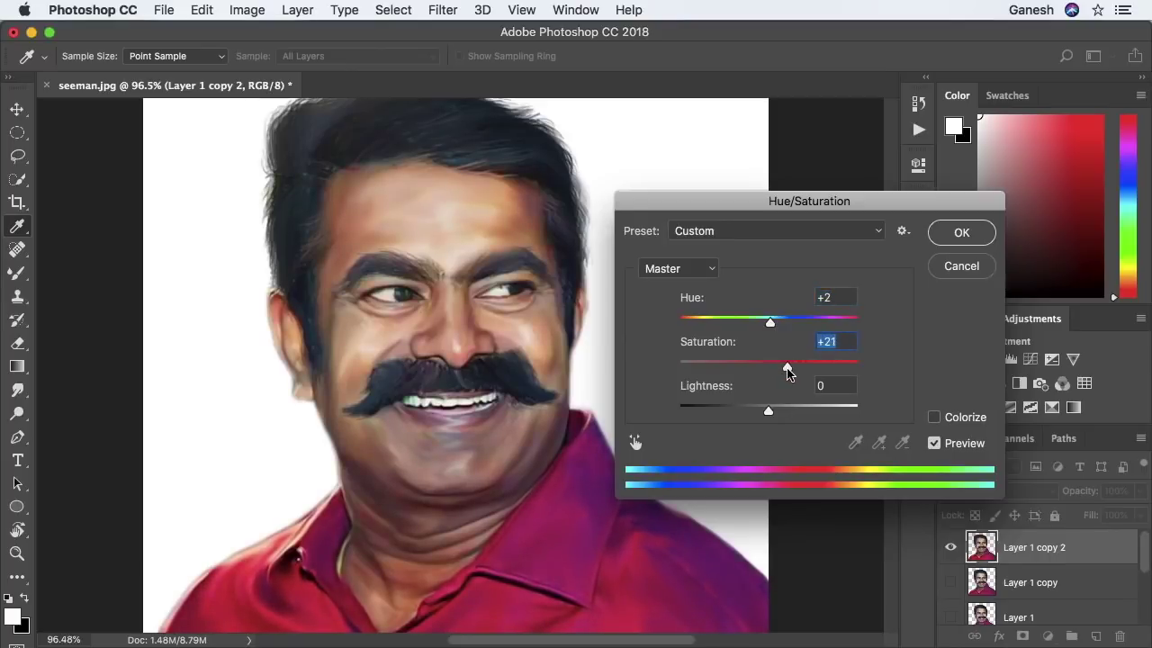
pyautogui.click(959, 233)
pyautogui.press('v')
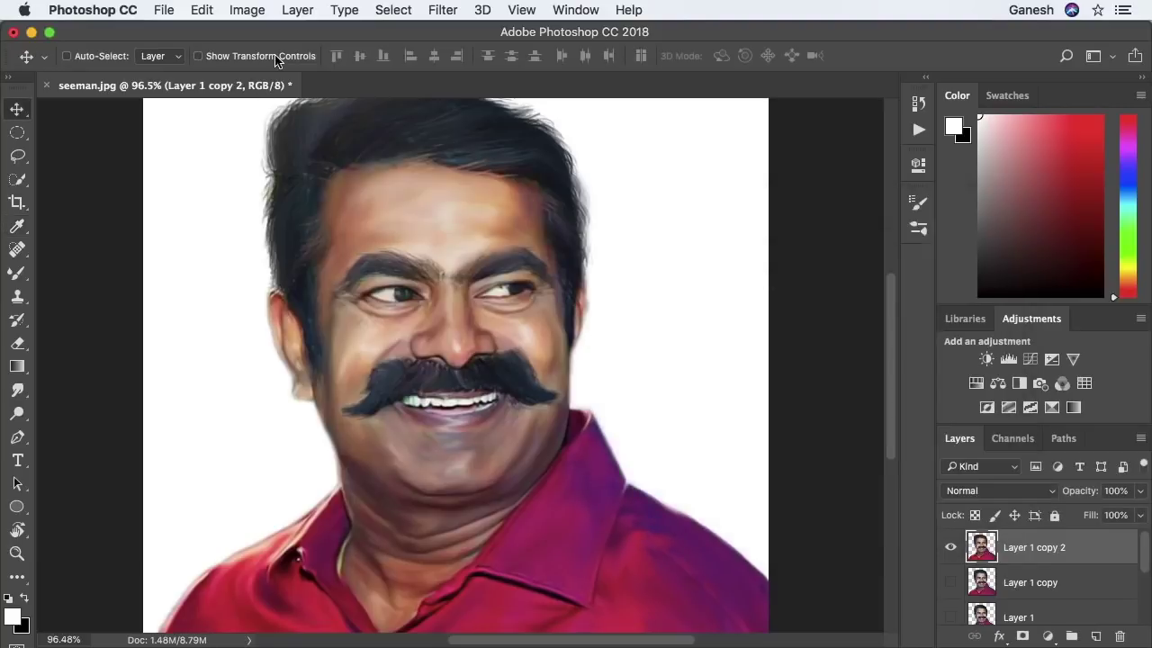
# Apply Brightness/Contrast with Brightness 12 and Contrast 15
pyautogui.click(246, 11)
pyautogui.moveTo(275, 60)
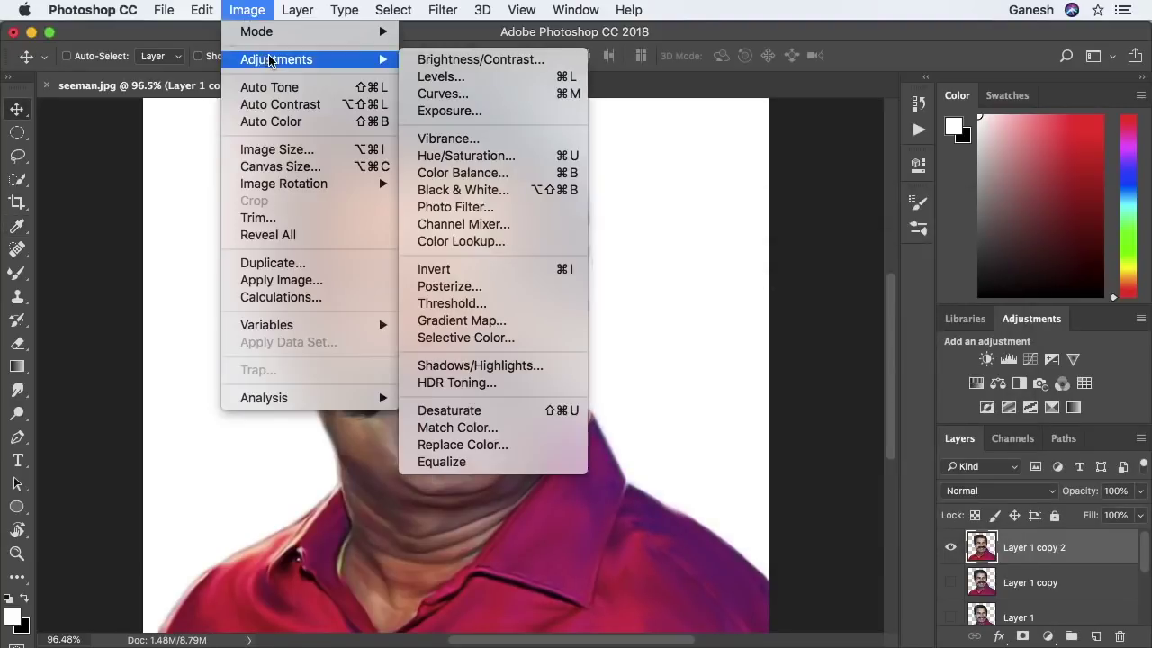
pyautogui.click(433, 60)
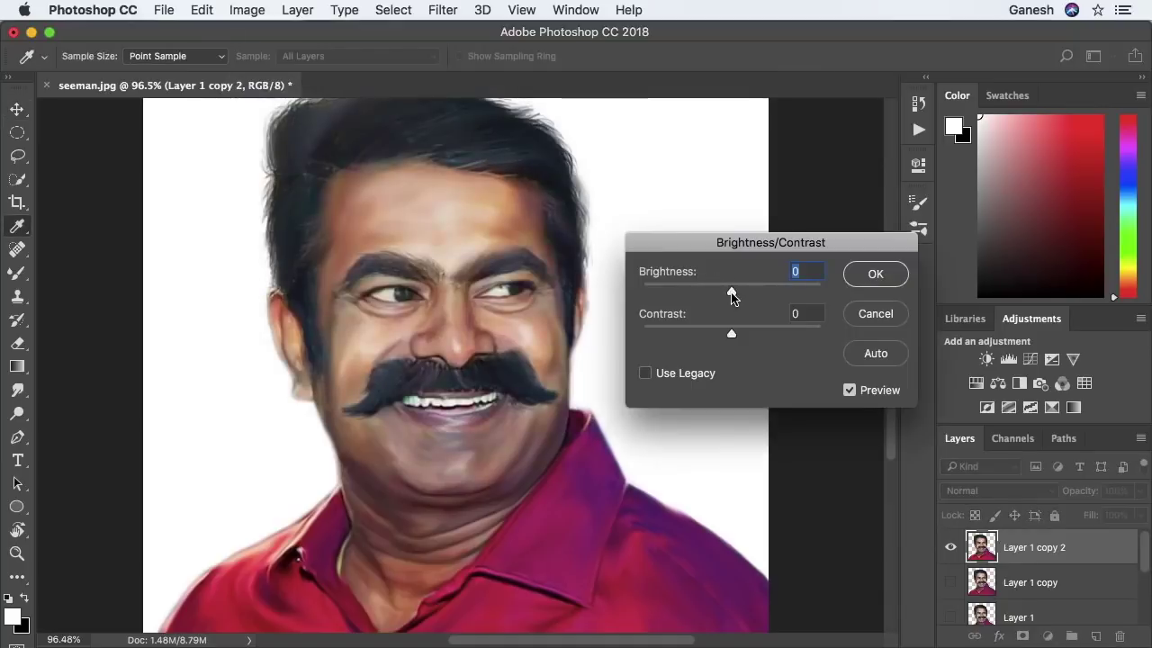
pyautogui.moveTo(732, 298); pyautogui.dragTo(754, 338)
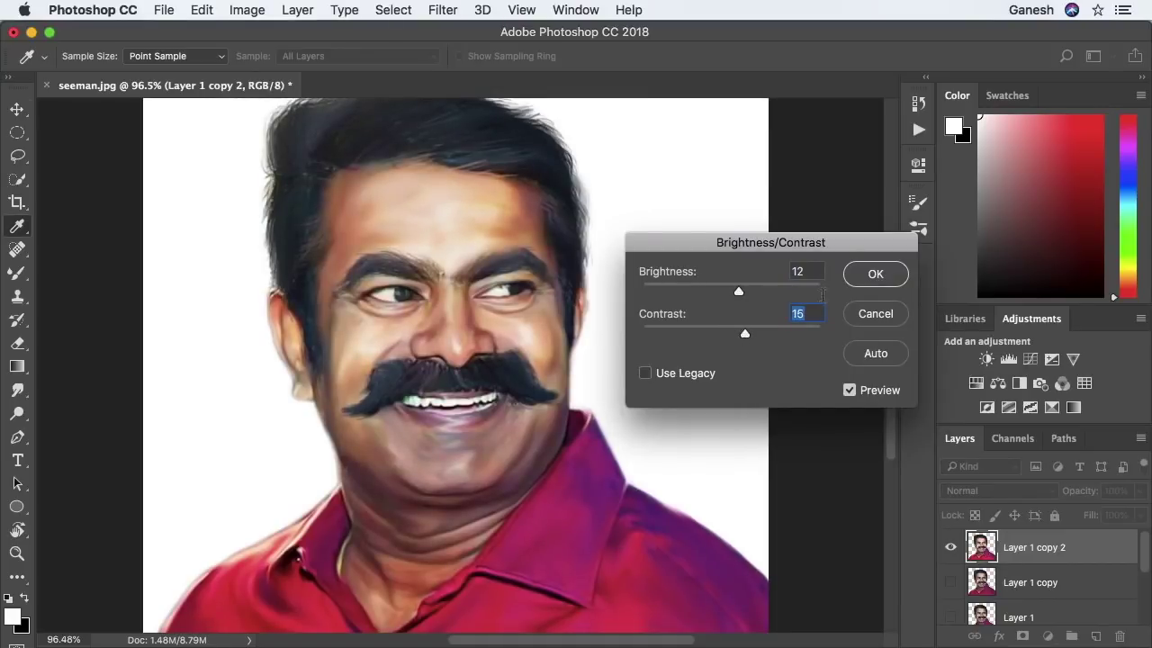
pyautogui.click(875, 274)
# Duplicate the adjusted layer as Layer 1 copy 3 and fit the image in the window
pyautogui.hotkey('ctrl', 'j')
pyautogui.hotkey('ctrl', '0')
pyautogui.click(441, 10)
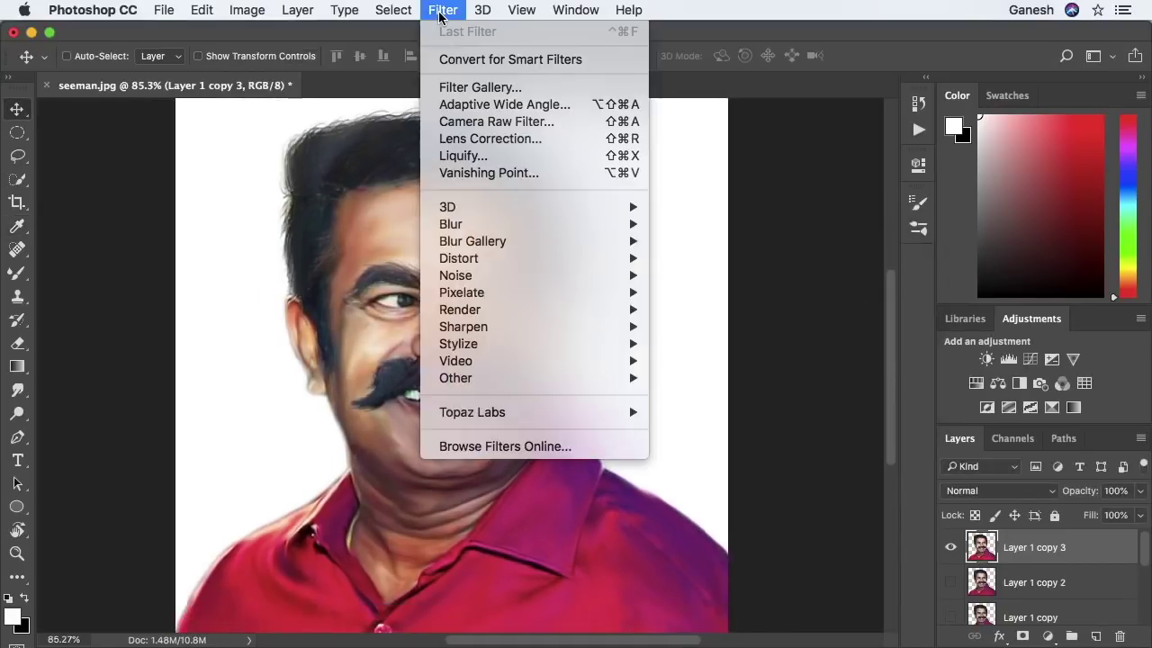
pyautogui.moveTo(473, 412)
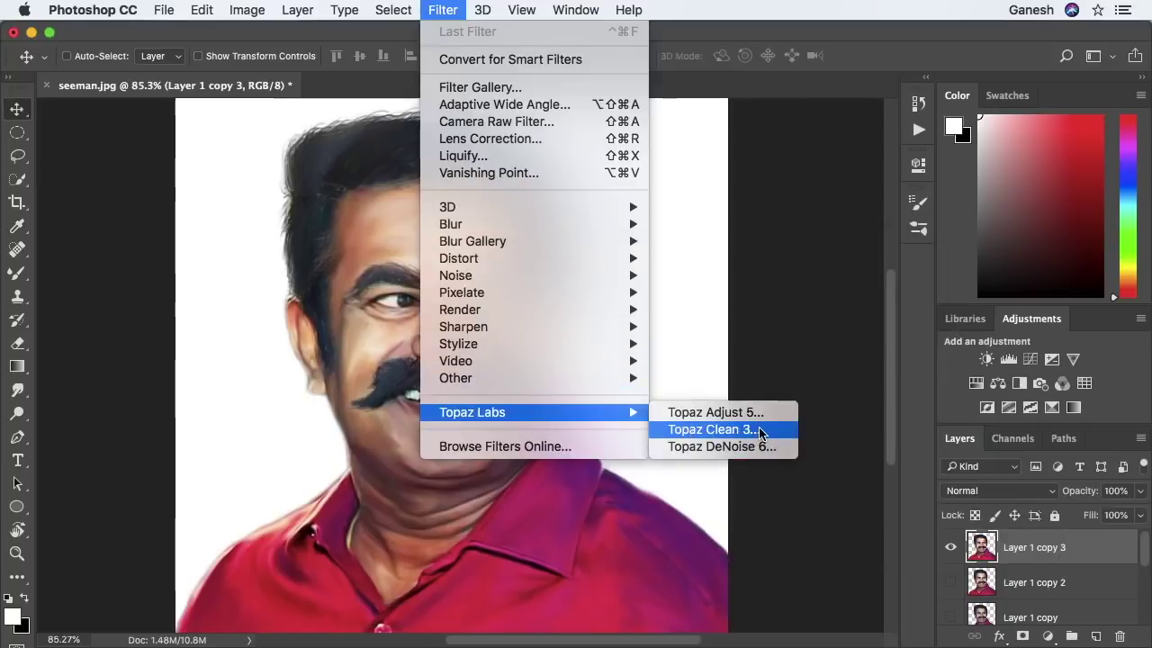
# Apply Topaz Clean 3 to Layer 1 copy 3 with Clean Strength 1 and Threshold about 0.49
pyautogui.click(760, 433)
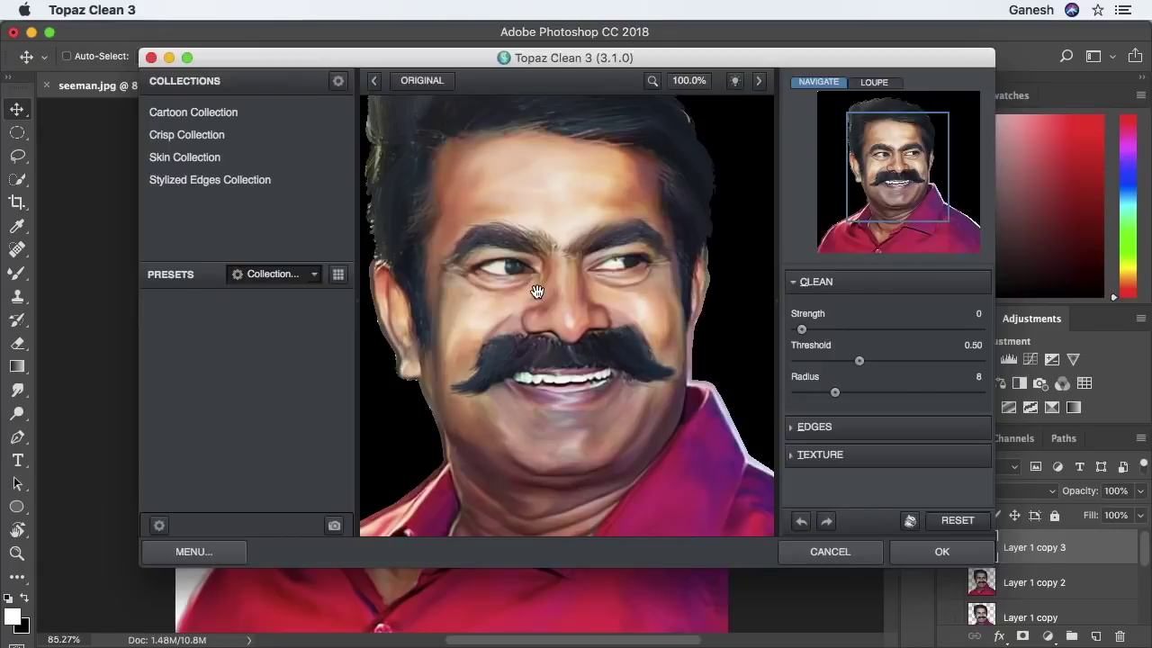
pyautogui.moveTo(802, 329)
pyautogui.mouseDown()
pyautogui.moveTo(851, 331)
pyautogui.moveTo(833, 361)
pyautogui.moveTo(870, 364)
pyautogui.mouseUp()
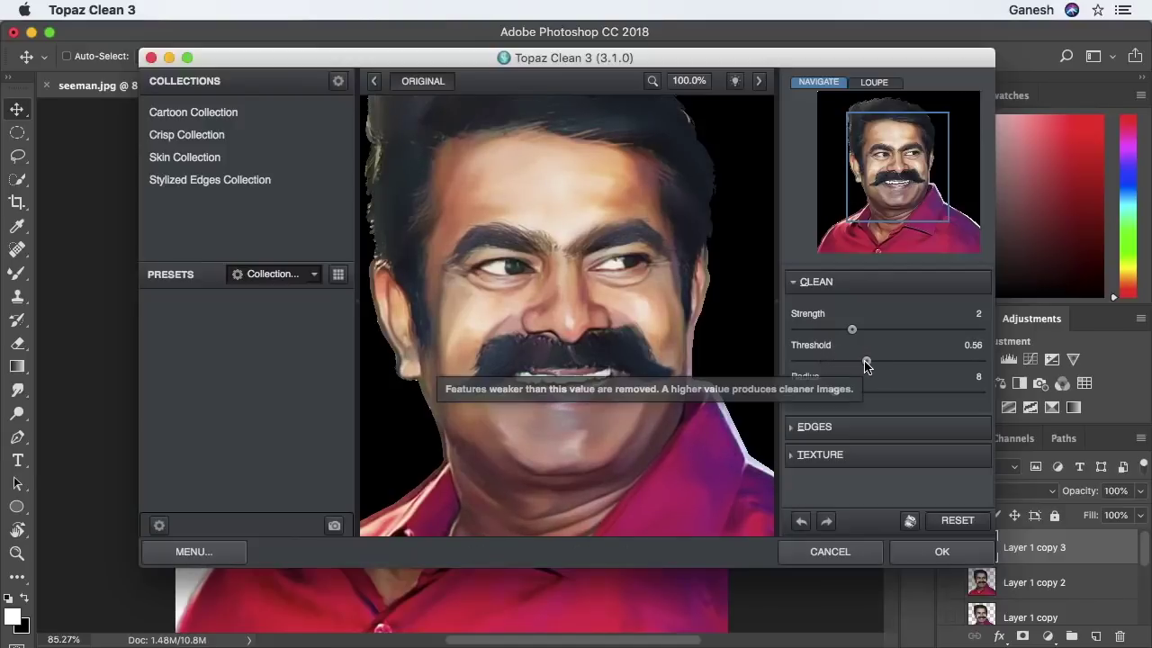
pyautogui.moveTo(867, 363)
pyautogui.mouseDown()
pyautogui.moveTo(840, 336)
pyautogui.moveTo(859, 361)
pyautogui.mouseUp()
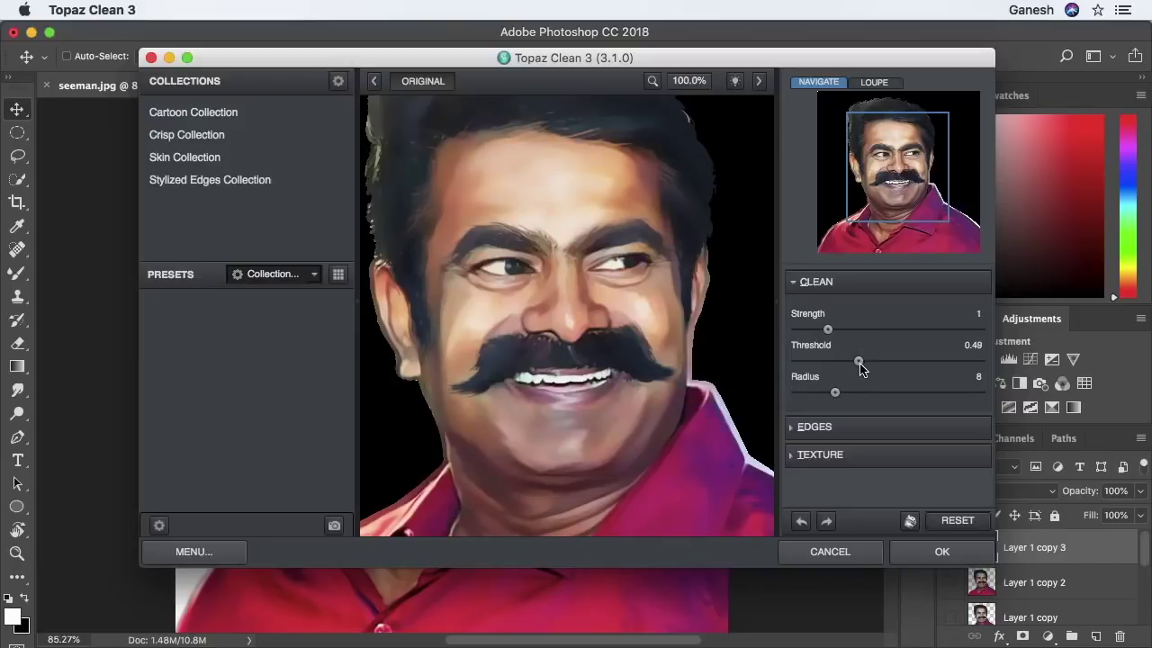
pyautogui.click(916, 560)
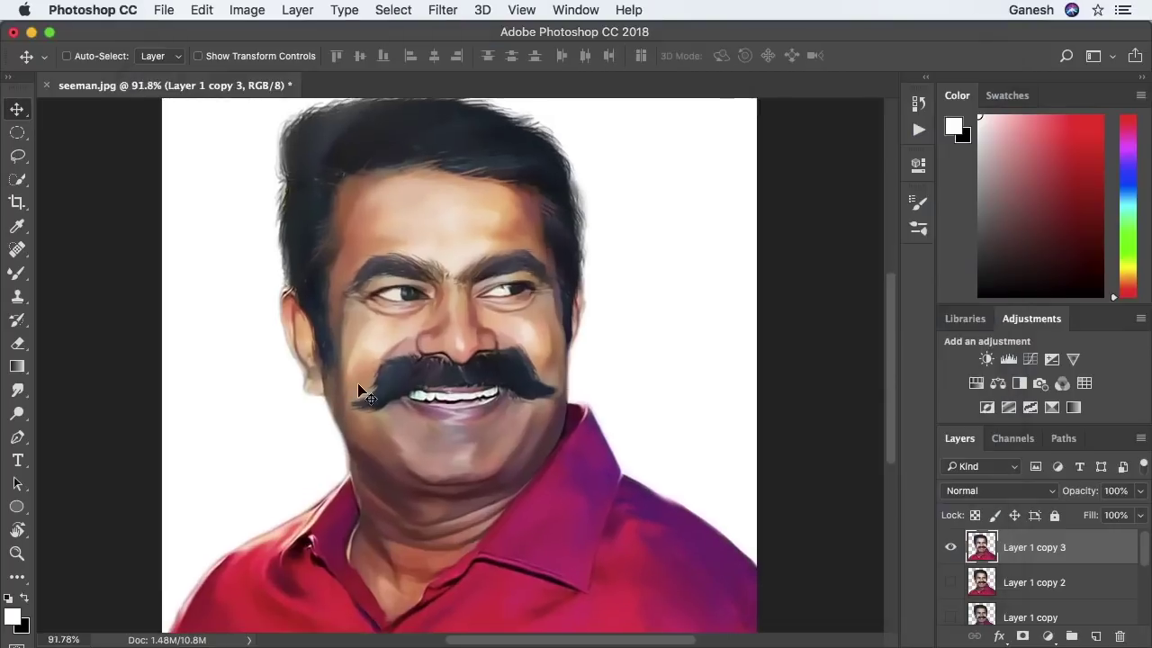
# Duplicate the cleaned portrait layer into the Untitled-2 document and switch to it
pyautogui.rightClick(1070, 547)
pyautogui.click(933, 339)
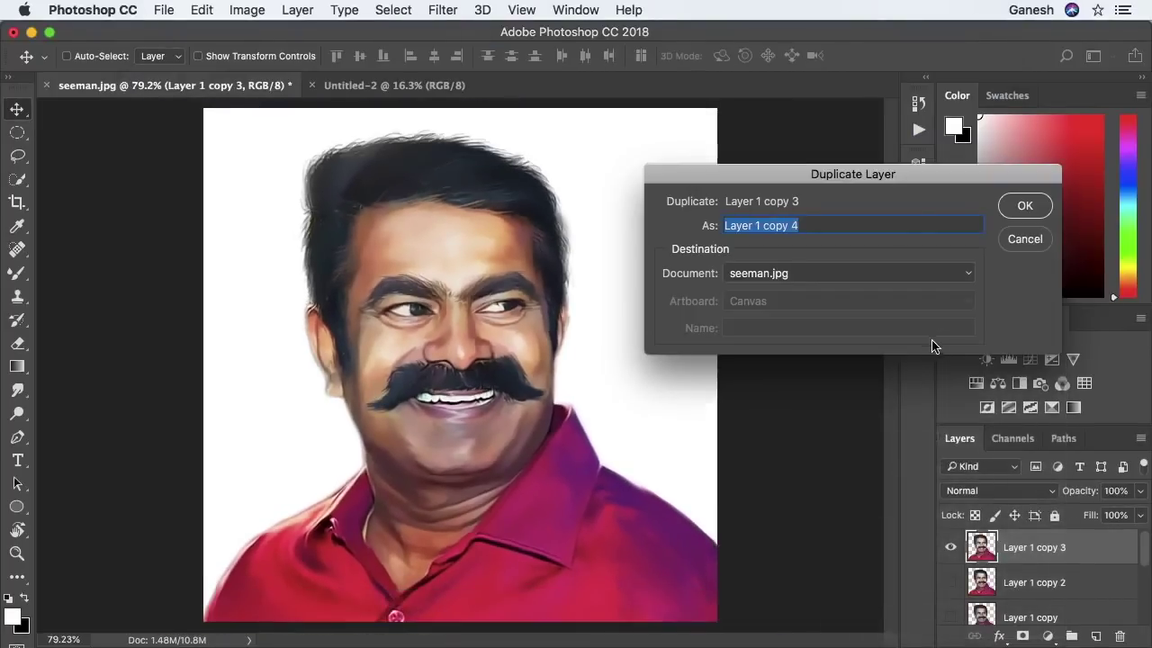
pyautogui.click(769, 274)
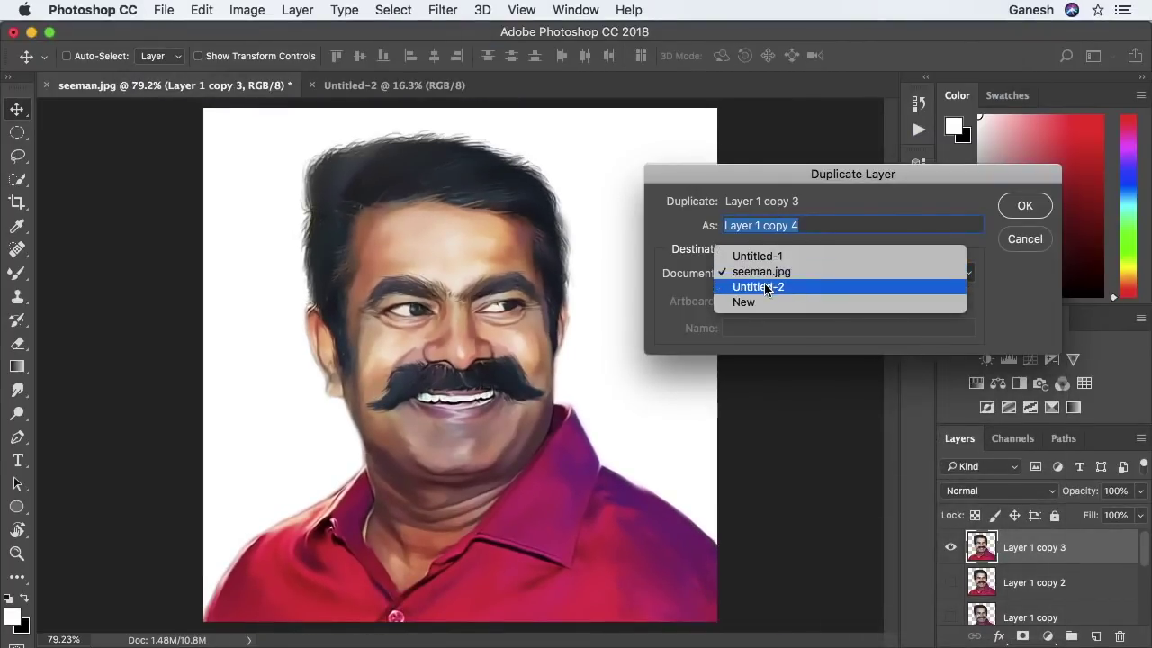
pyautogui.click(759, 287)
pyautogui.press('Return')
pyautogui.click(419, 88)
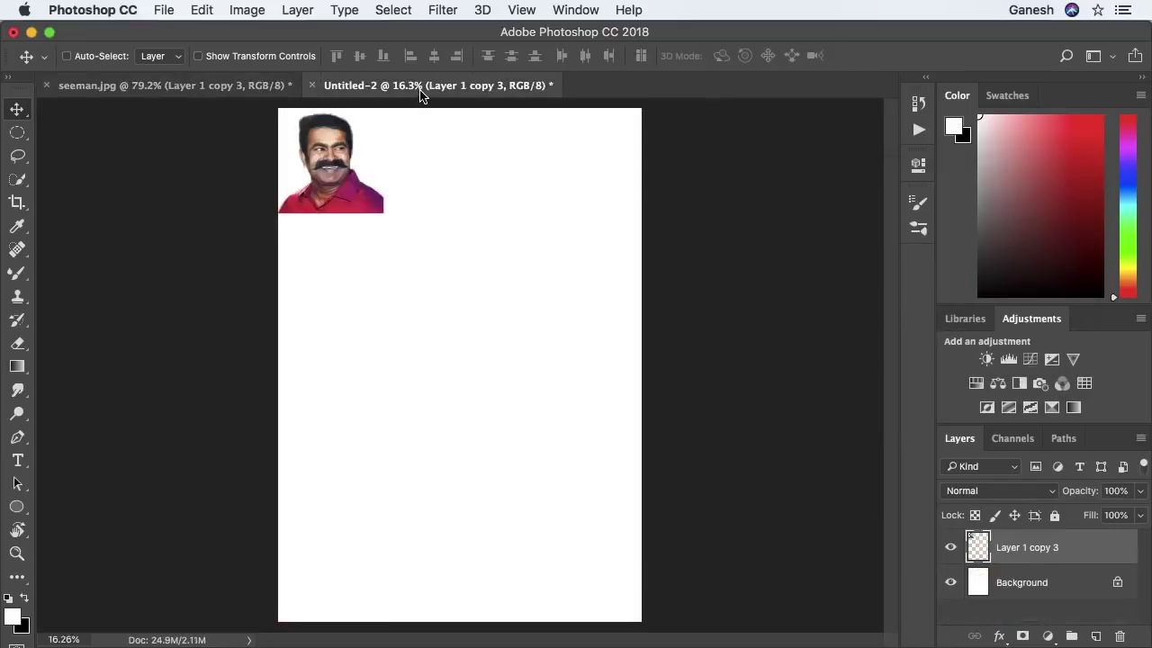
# Scale the portrait to fill the lower Untitled-2 canvas, then add a new empty layer
pyautogui.moveTo(329, 186); pyautogui.dragTo(424, 386)
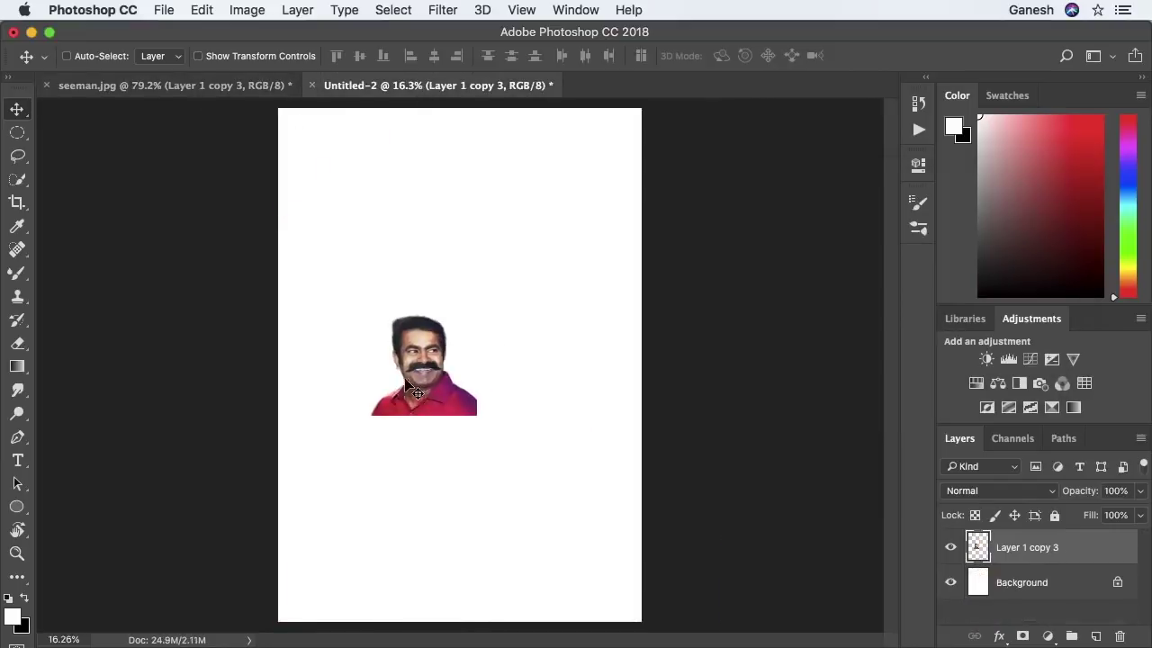
pyautogui.hotkey('ctrl', 't')
pyautogui.moveTo(480, 416); pyautogui.dragTo(640, 621)
pyautogui.moveTo(373, 308)
pyautogui.mouseDown()
pyautogui.moveTo(373, 361)
pyautogui.moveTo(232, 222)
pyautogui.mouseUp()
pyautogui.moveTo(413, 327); pyautogui.dragTo(443, 343)
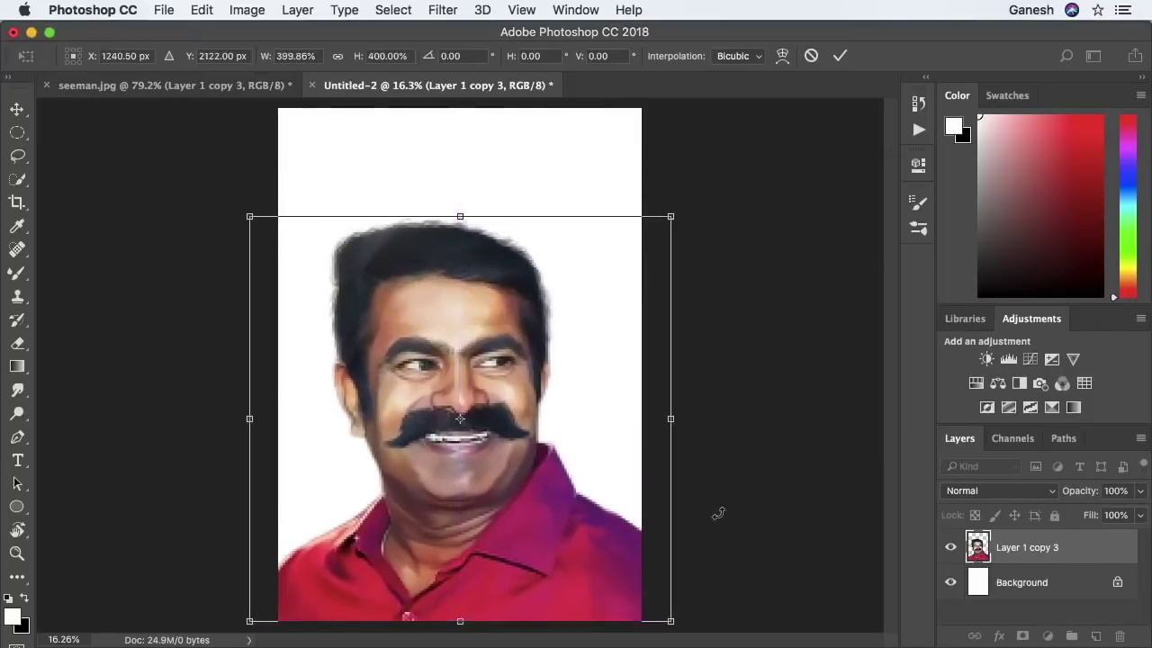
pyautogui.moveTo(670, 215); pyautogui.dragTo(648, 236)
pyautogui.moveTo(535, 511); pyautogui.dragTo(546, 514)
pyautogui.moveTo(259, 241); pyautogui.dragTo(276, 249)
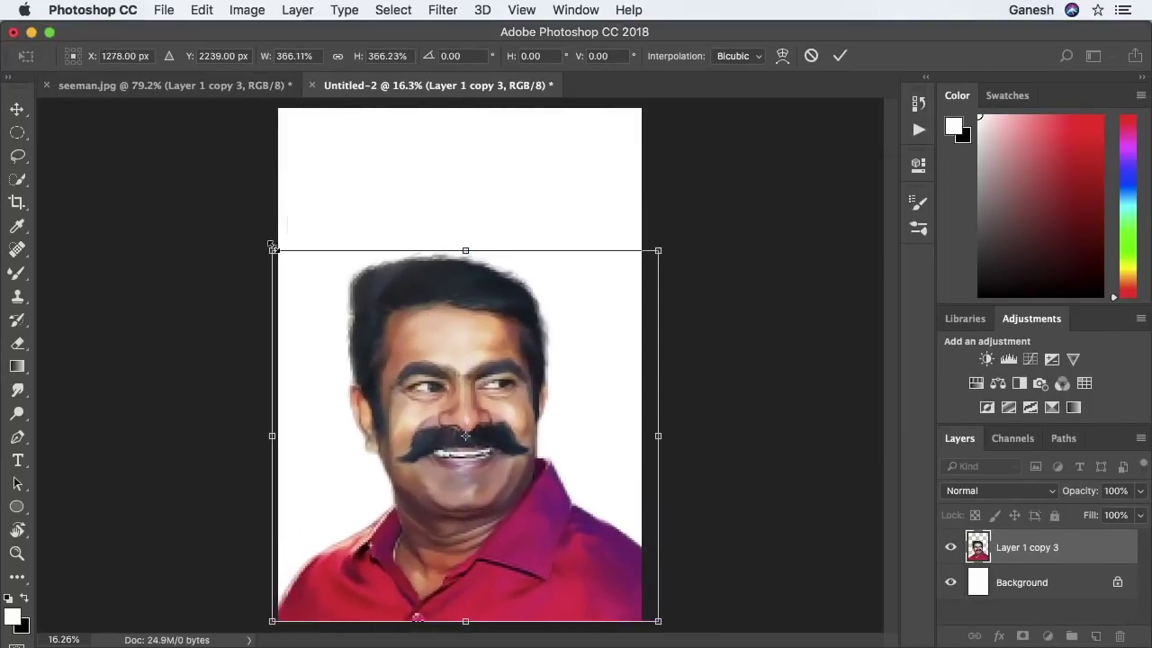
pyautogui.press('Return')
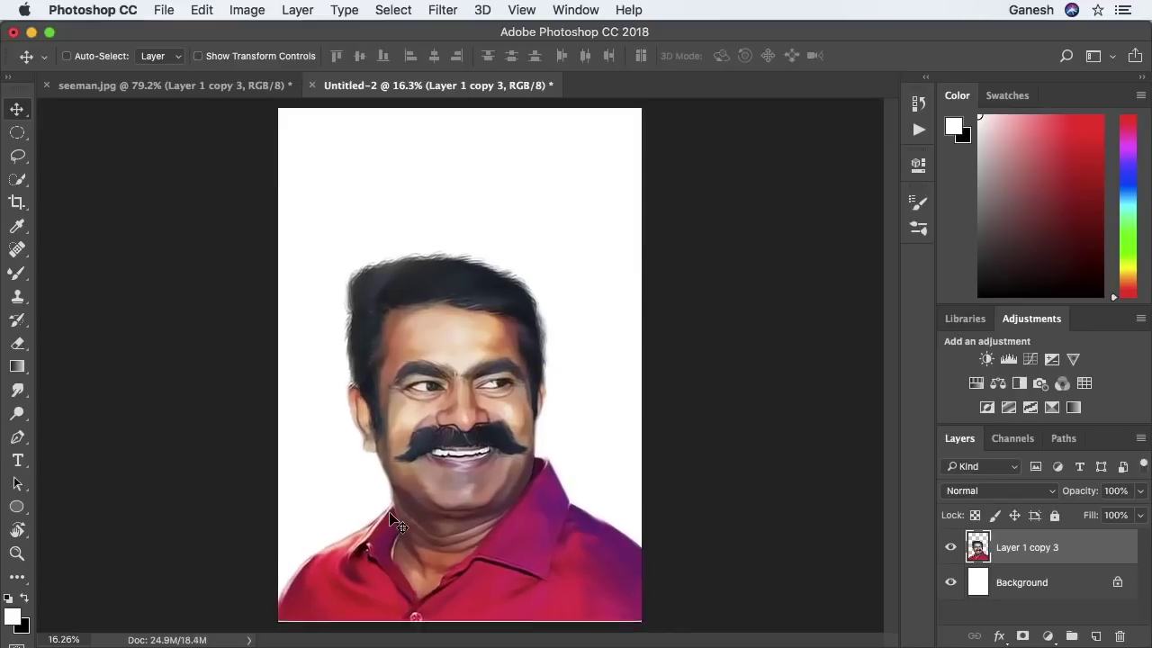
pyautogui.keyDown('alt'); pyautogui.scroll(2, 354, 527); pyautogui.keyUp('alt')
pyautogui.hotkey('ctrl', 'shift', 'alt', 'n')
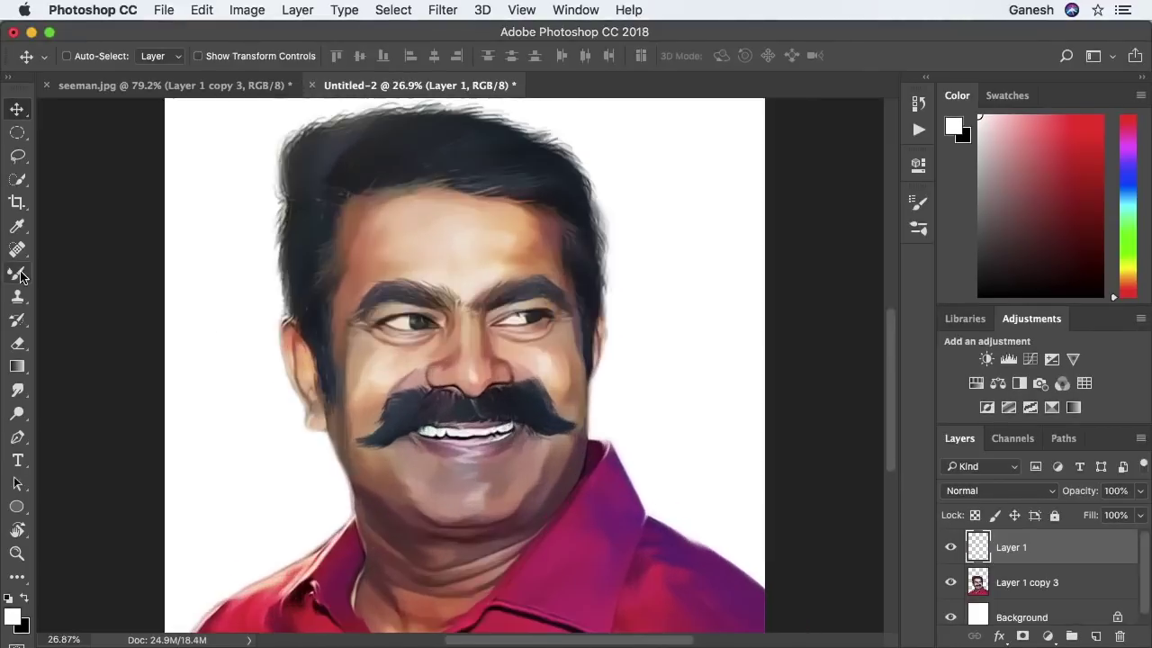
# Set up the mixer brush with the Soft Round Pressure Opacity tip at 10% flow
pyautogui.click(20, 276)
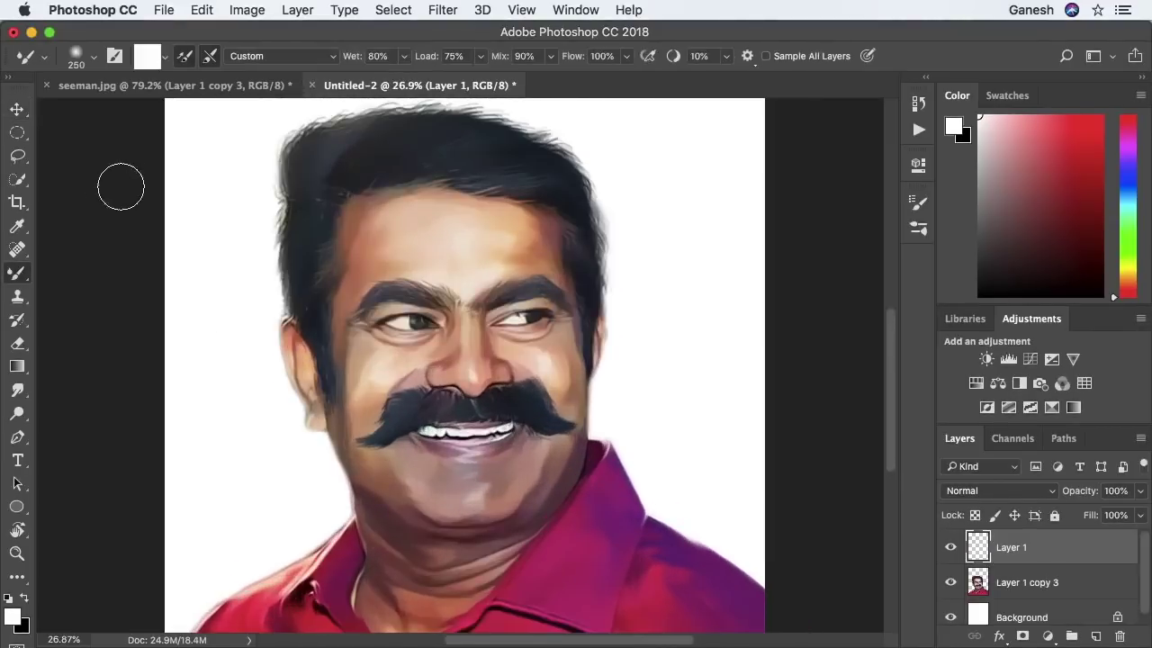
pyautogui.click(918, 229)
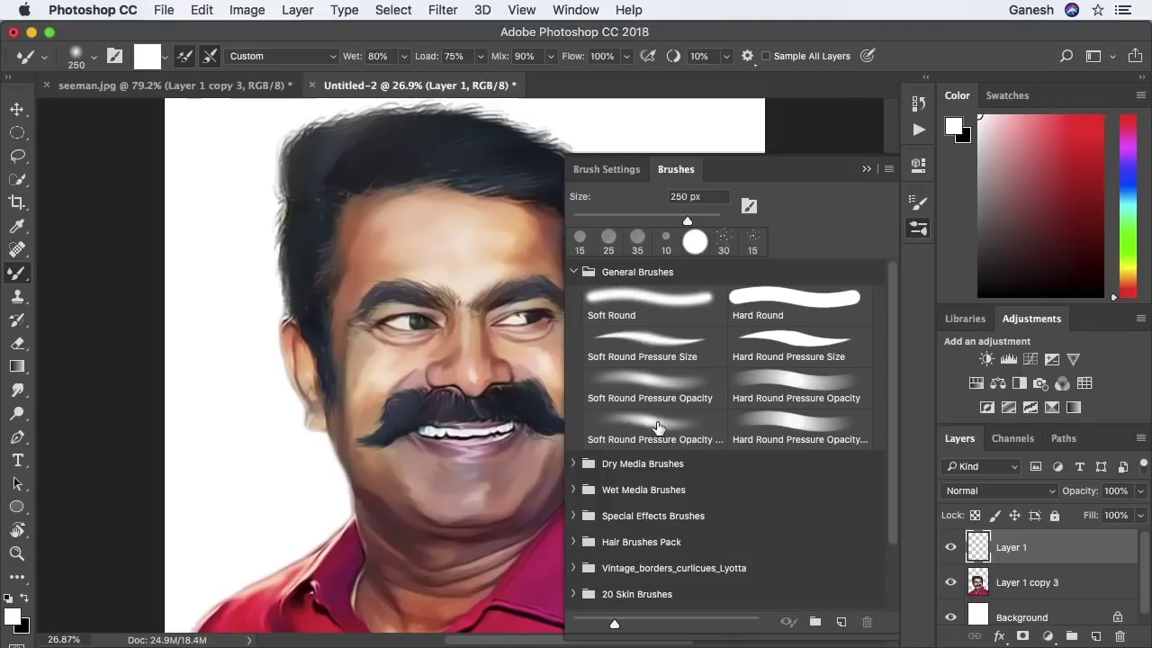
pyautogui.scroll(-1, 670, 410)
pyautogui.scroll(1, 672, 406)
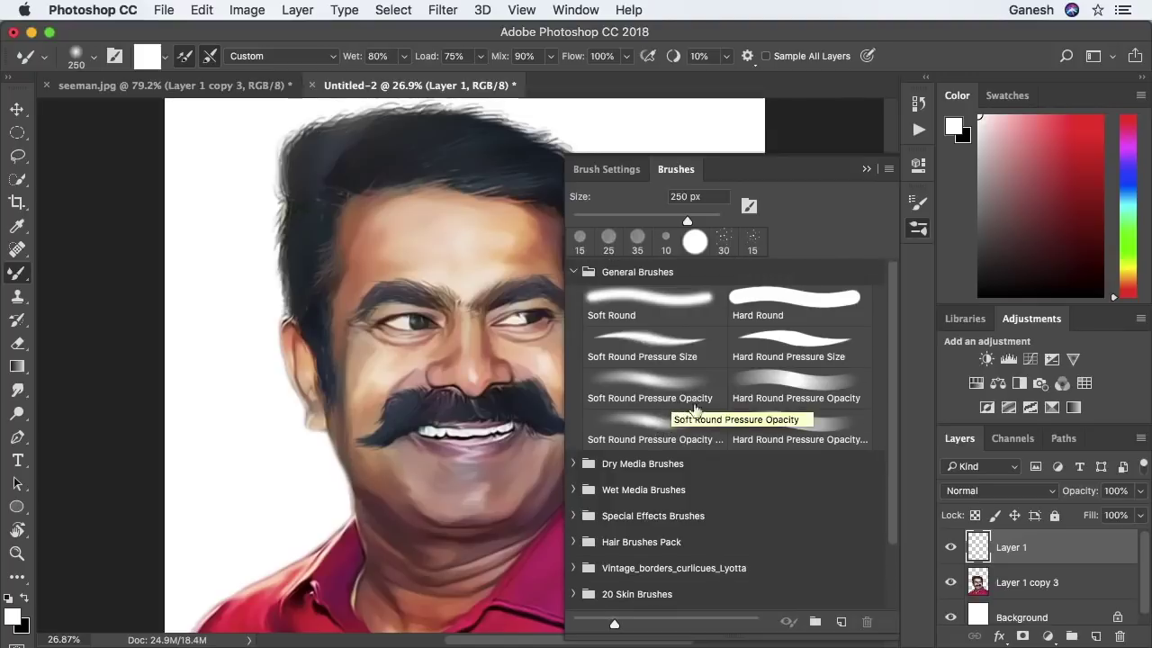
pyautogui.click(833, 412)
pyautogui.click(648, 382)
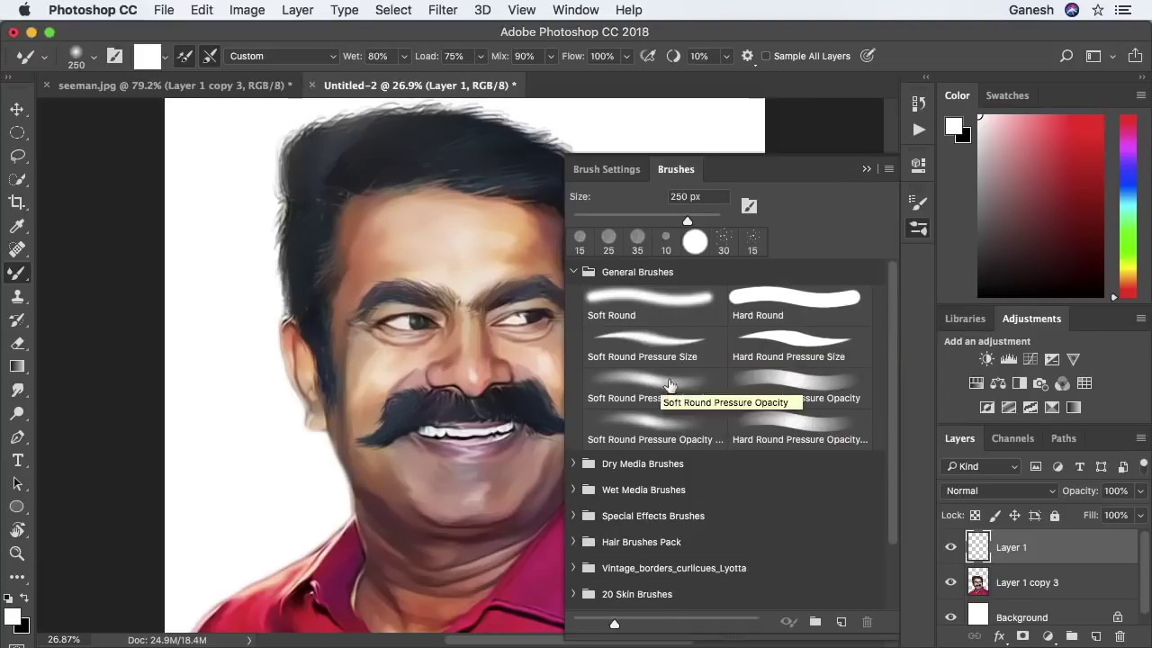
pyautogui.click(866, 170)
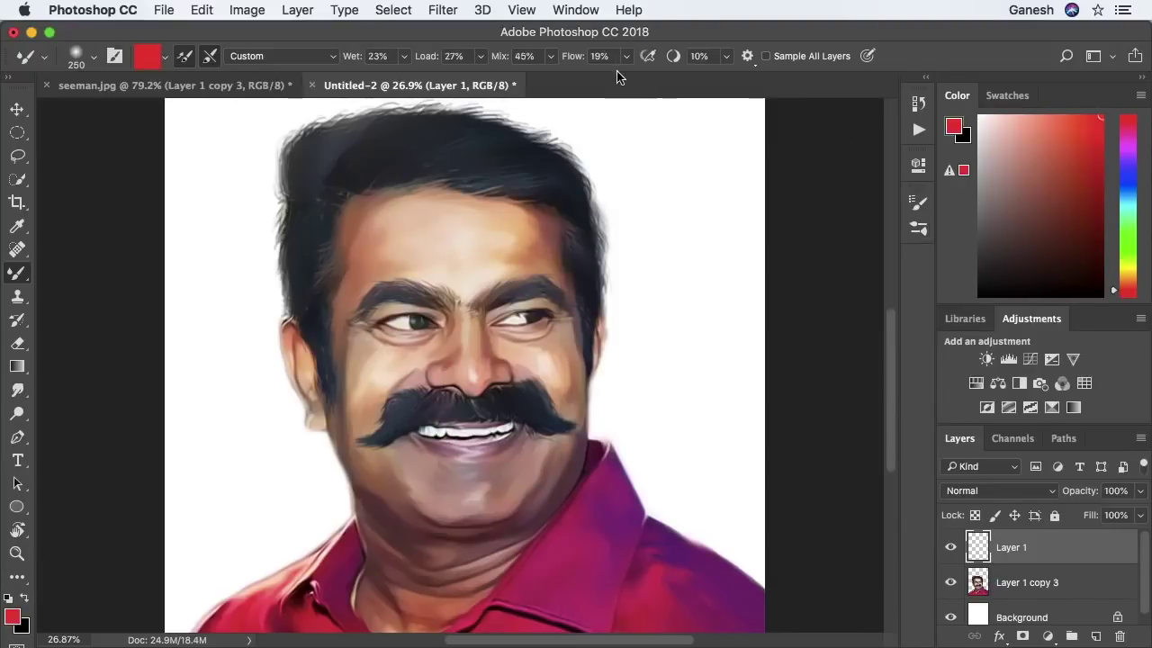
pyautogui.click(625, 57)
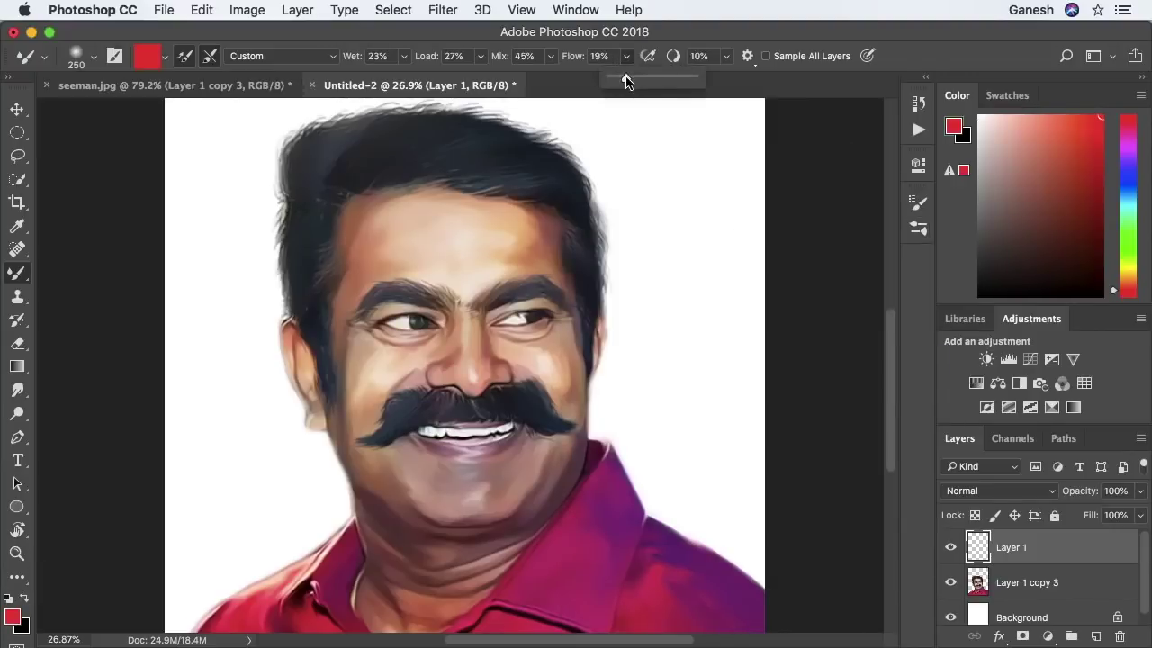
pyautogui.click(670, 35)
# Glaze orange-red tints over the forehead, both cheeks, left jaw and neck
pyautogui.moveTo(511, 245); pyautogui.dragTo(564, 387)
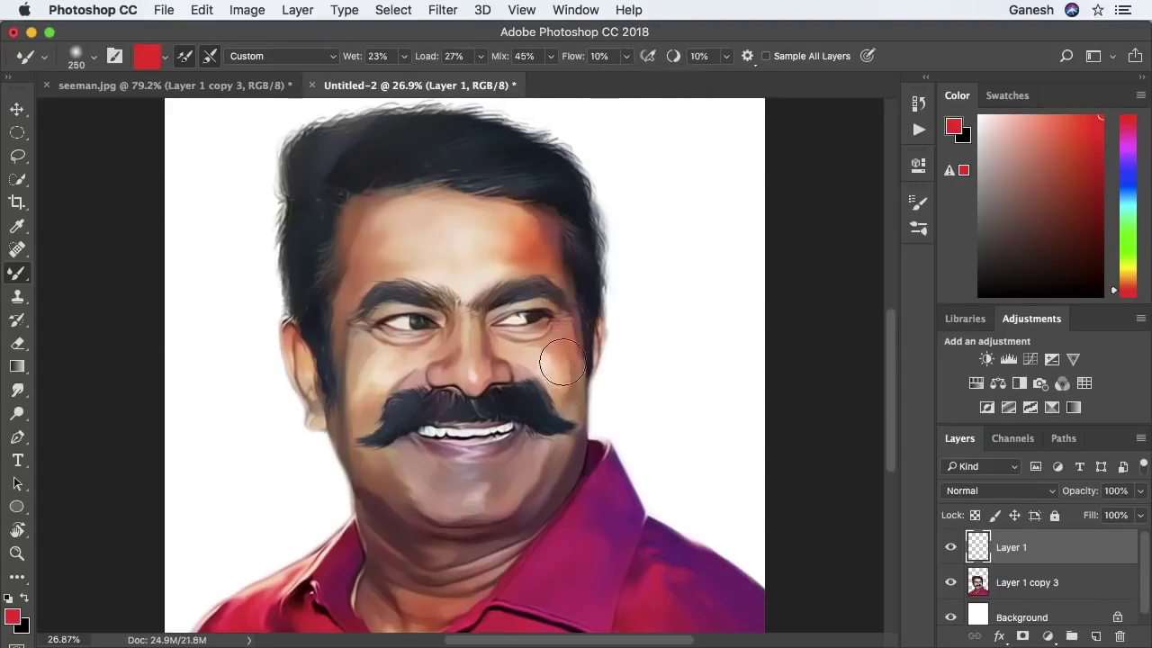
pyautogui.moveTo(348, 380)
pyautogui.mouseDown()
pyautogui.moveTo(360, 385)
pyautogui.moveTo(360, 463)
pyautogui.mouseUp()
pyautogui.moveTo(453, 211); pyautogui.dragTo(406, 210)
pyautogui.moveTo(316, 439)
pyautogui.mouseDown()
pyautogui.moveTo(424, 570)
pyautogui.moveTo(353, 586)
pyautogui.mouseUp()
pyautogui.moveTo(390, 249)
pyautogui.mouseDown()
pyautogui.moveTo(455, 231)
pyautogui.moveTo(396, 238)
pyautogui.mouseUp()
pyautogui.moveTo(342, 448)
pyautogui.mouseDown()
pyautogui.moveTo(373, 514)
pyautogui.moveTo(353, 546)
pyautogui.mouseUp()
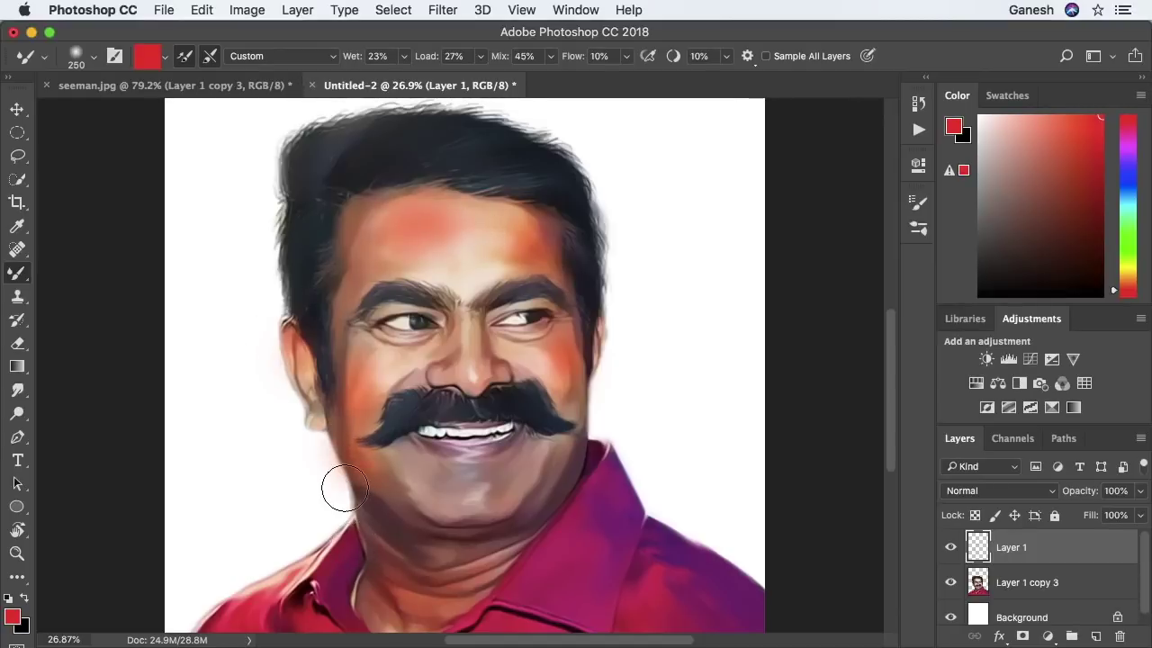
pyautogui.click(373, 368)
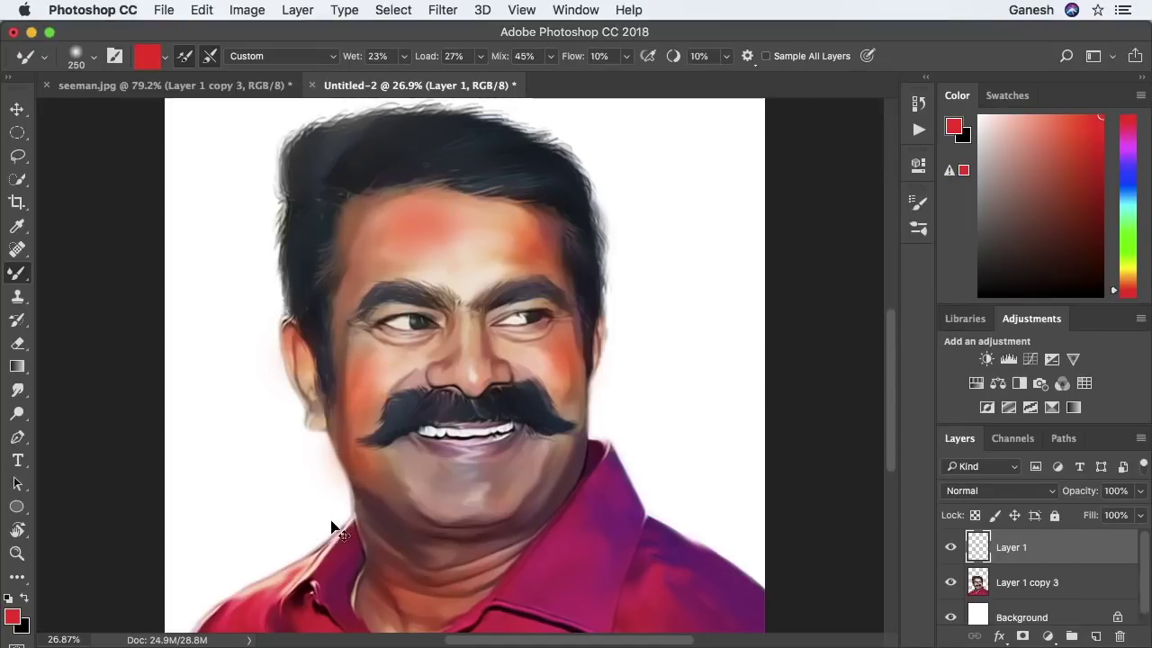
pyautogui.click(12, 616)
# Paint a bright green (79ff01) glaze over the chin and fade Layer 1 to 50% opacity
pyautogui.moveTo(598, 400); pyautogui.dragTo(602, 353)
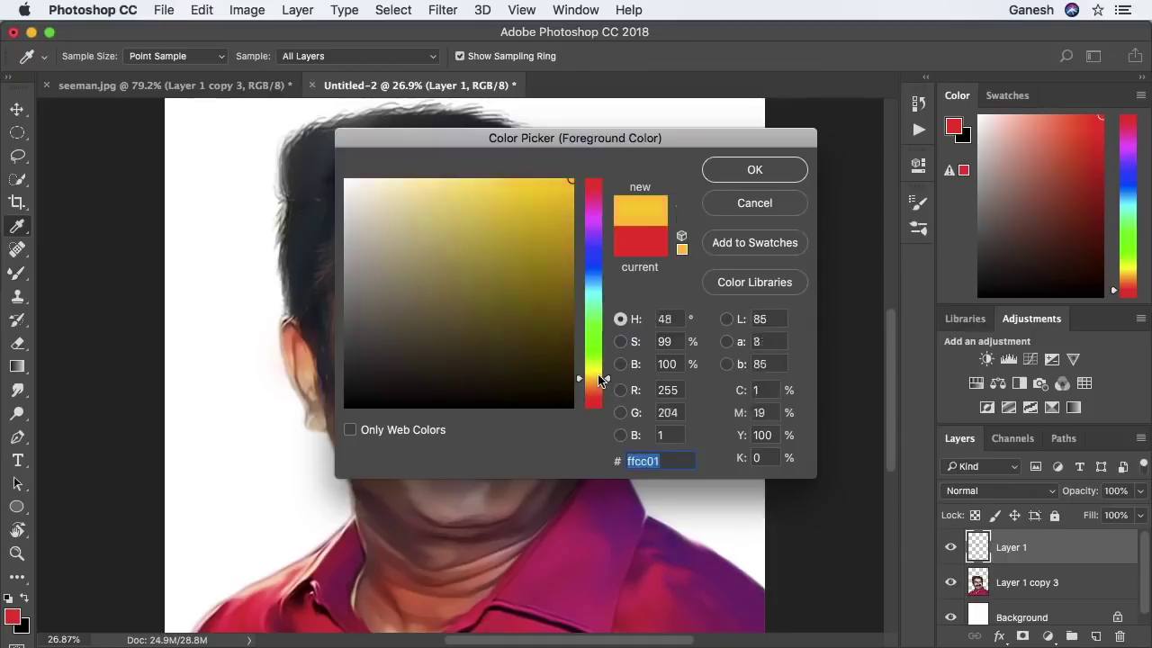
pyautogui.click(747, 171)
pyautogui.moveTo(530, 468)
pyautogui.mouseDown()
pyautogui.moveTo(539, 484)
pyautogui.moveTo(380, 462)
pyautogui.moveTo(465, 481)
pyautogui.moveTo(401, 493)
pyautogui.moveTo(404, 514)
pyautogui.moveTo(528, 483)
pyautogui.moveTo(345, 533)
pyautogui.moveTo(419, 476)
pyautogui.moveTo(423, 516)
pyautogui.moveTo(471, 522)
pyautogui.moveTo(458, 527)
pyautogui.moveTo(386, 468)
pyautogui.moveTo(545, 479)
pyautogui.moveTo(348, 560)
pyautogui.moveTo(399, 476)
pyautogui.moveTo(419, 552)
pyautogui.moveTo(465, 540)
pyautogui.mouseUp()
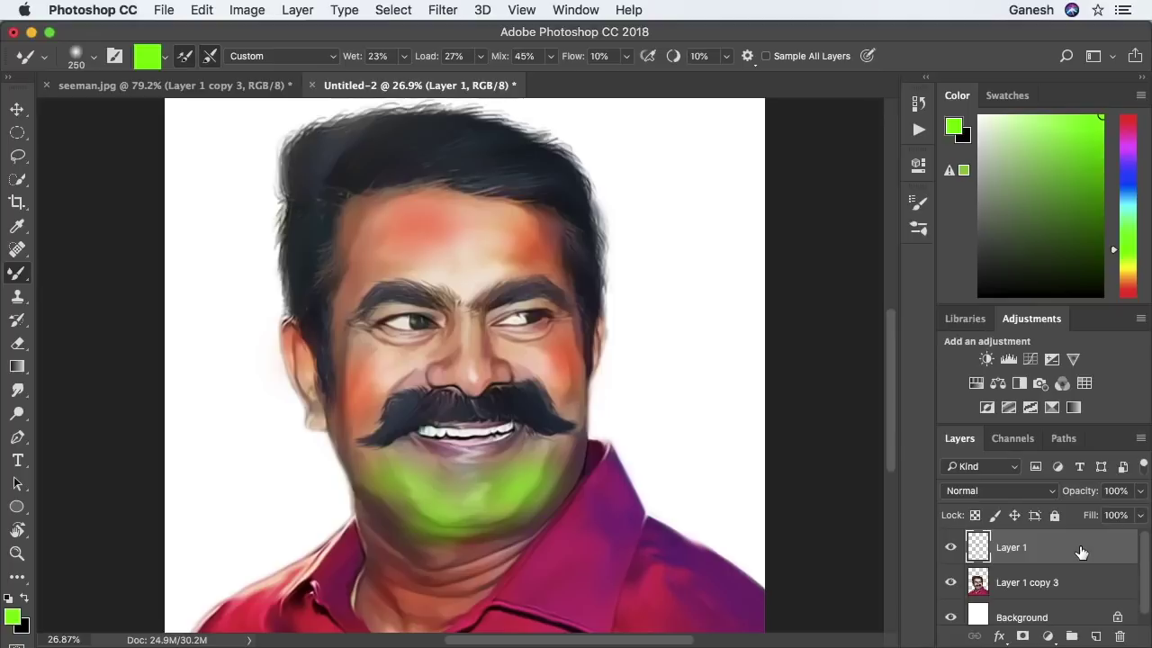
pyautogui.click(16, 109)
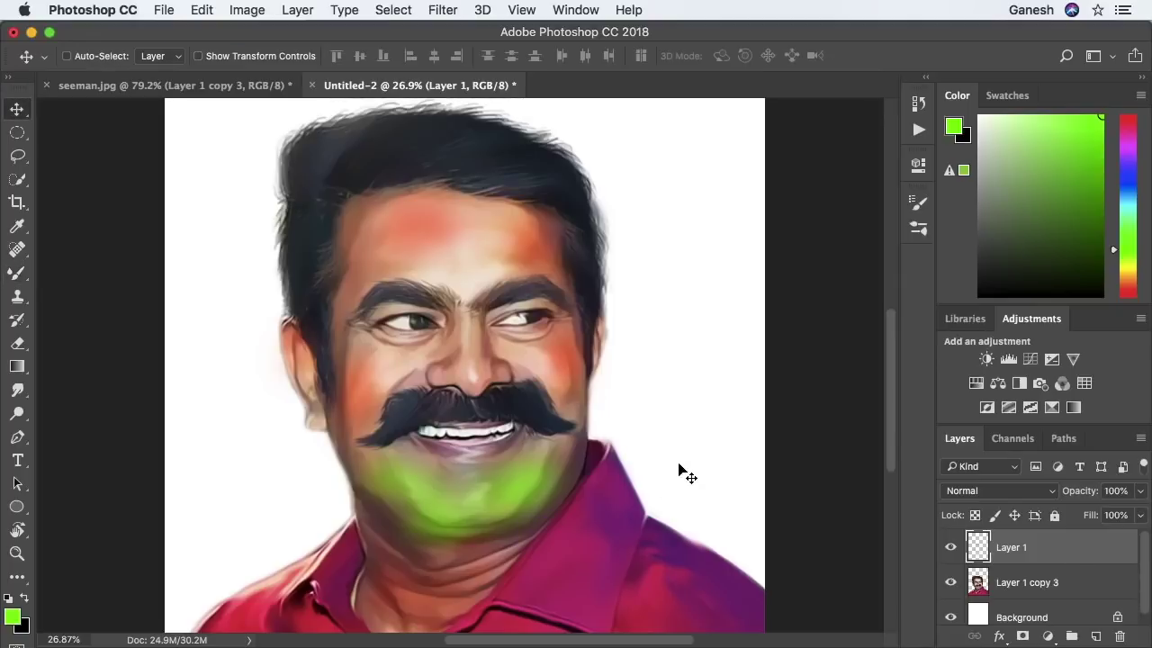
pyautogui.press('5')
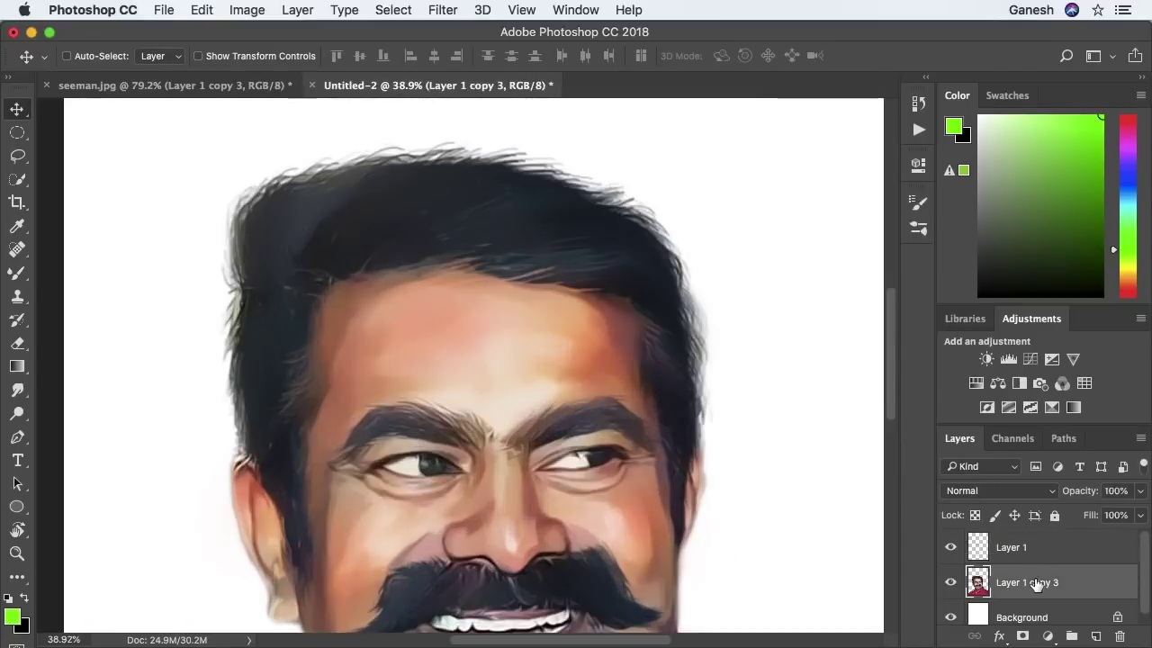
# Lasso the hair on Layer 1 copy 3, copy it to new Layer 2, and add an empty layer above
pyautogui.press('l')
pyautogui.moveTo(664, 419); pyautogui.dragTo(596, 285)
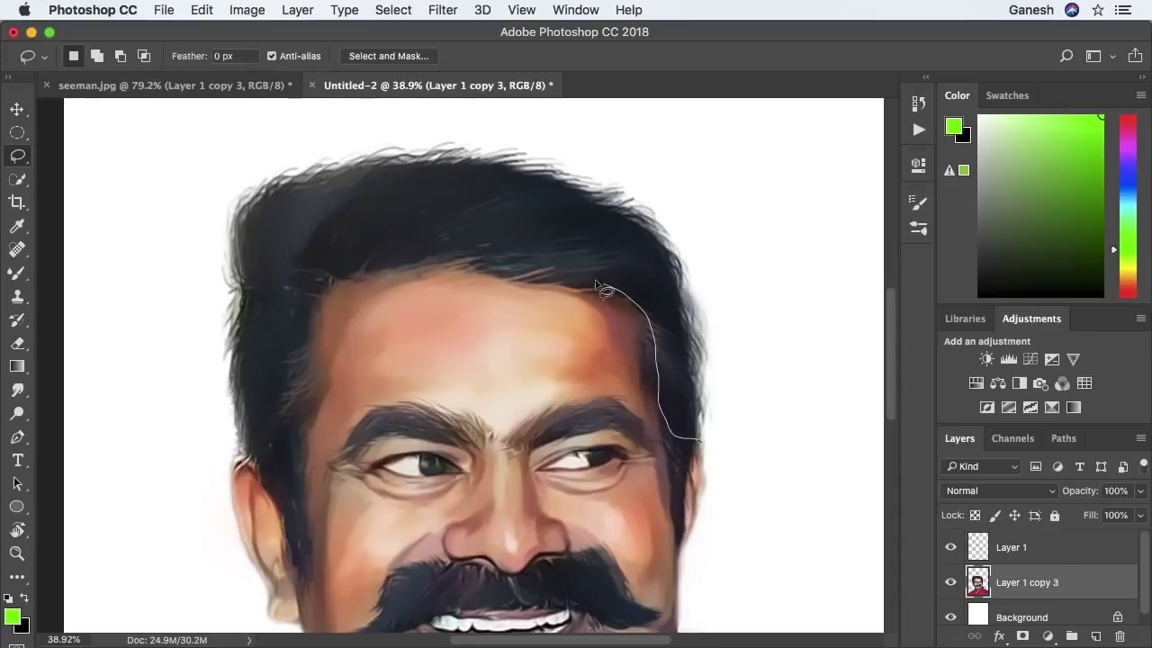
pyautogui.moveTo(435, 258)
pyautogui.mouseDown()
pyautogui.moveTo(297, 423)
pyautogui.moveTo(198, 231)
pyautogui.moveTo(789, 357)
pyautogui.moveTo(707, 453)
pyautogui.mouseUp()
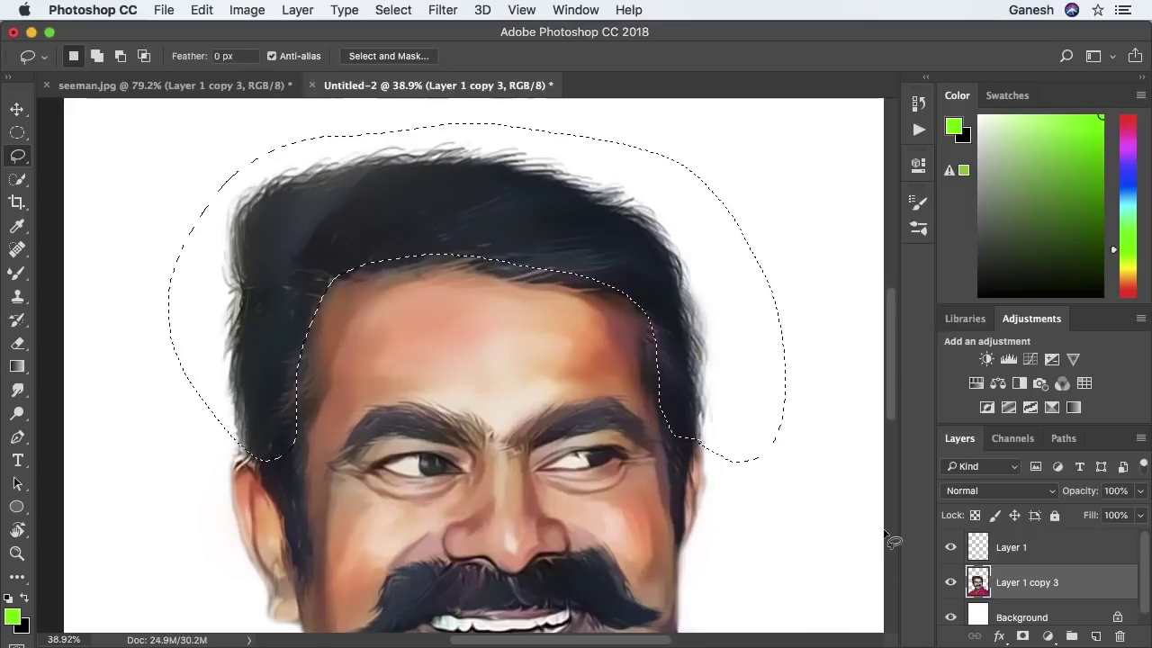
pyautogui.hotkey('ctrl', 'j')
pyautogui.hotkey('ctrl', 'shift', 'alt', 'n')
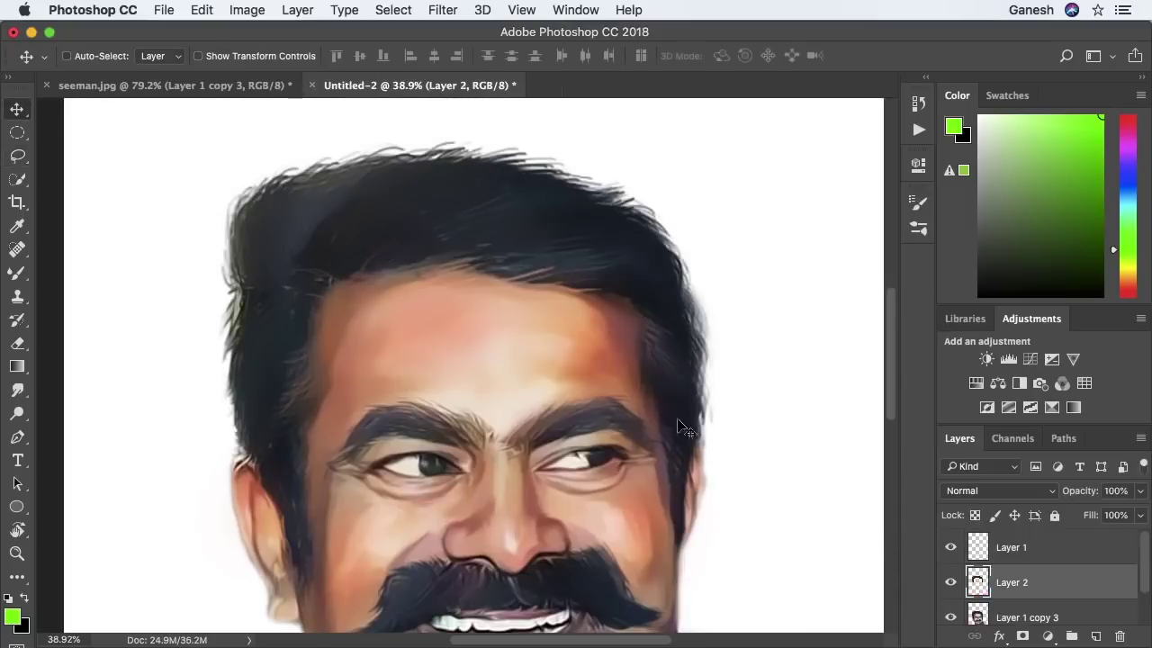
# Paint green Mixer Brush strokes across the hair
pyautogui.press('b')
pyautogui.moveTo(555, 249); pyautogui.dragTo(576, 231)
pyautogui.moveTo(639, 212)
pyautogui.mouseDown()
pyautogui.moveTo(540, 229)
pyautogui.moveTo(477, 193)
pyautogui.moveTo(391, 191)
pyautogui.mouseUp()
# Change the paint colour to orange and paint orange over the hair's top-left and right
pyautogui.click(12, 615)
pyautogui.click(594, 374)
pyautogui.click(737, 171)
pyautogui.click(13, 616)
pyautogui.click(594, 389)
pyautogui.click(754, 169)
pyautogui.moveTo(647, 261); pyautogui.dragTo(689, 363)
pyautogui.moveTo(368, 180)
pyautogui.mouseDown()
pyautogui.moveTo(288, 193)
pyautogui.moveTo(258, 304)
pyautogui.moveTo(291, 267)
pyautogui.moveTo(225, 260)
pyautogui.mouseUp()
# Pick a deeper blue and paint it on the hair's right side
pyautogui.click(13, 615)
pyautogui.click(596, 288)
pyautogui.click(754, 169)
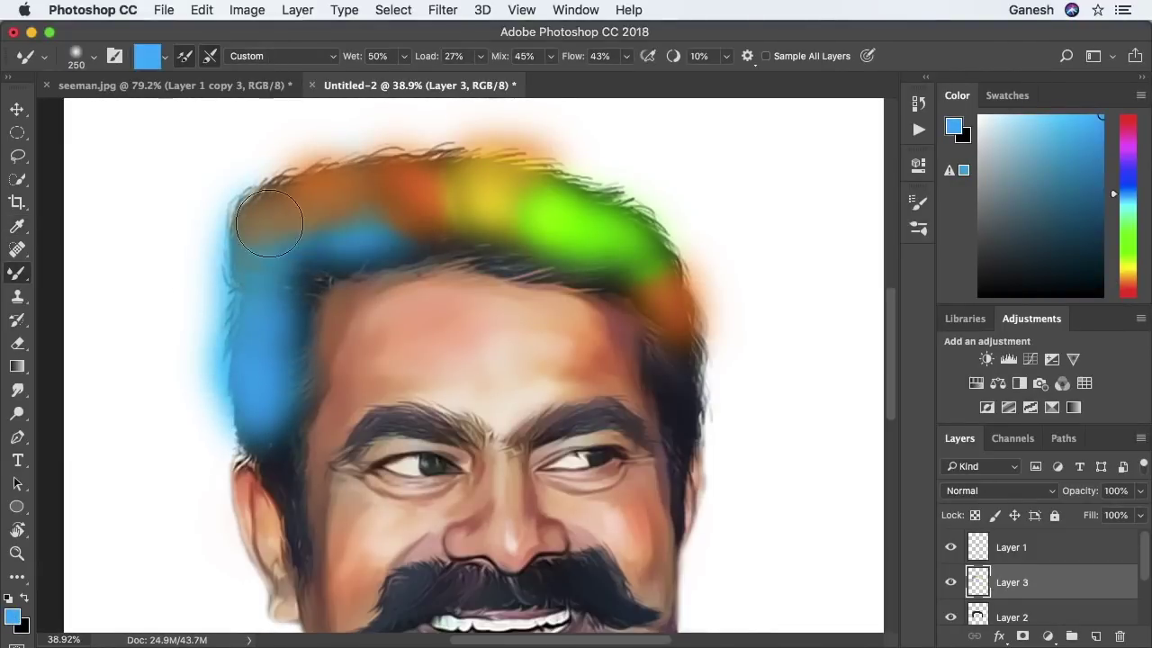
pyautogui.moveTo(663, 360); pyautogui.dragTo(693, 401)
# Clip the hair colour layer to the hair and set it to Overlay at 50% opacity
pyautogui.press('v')
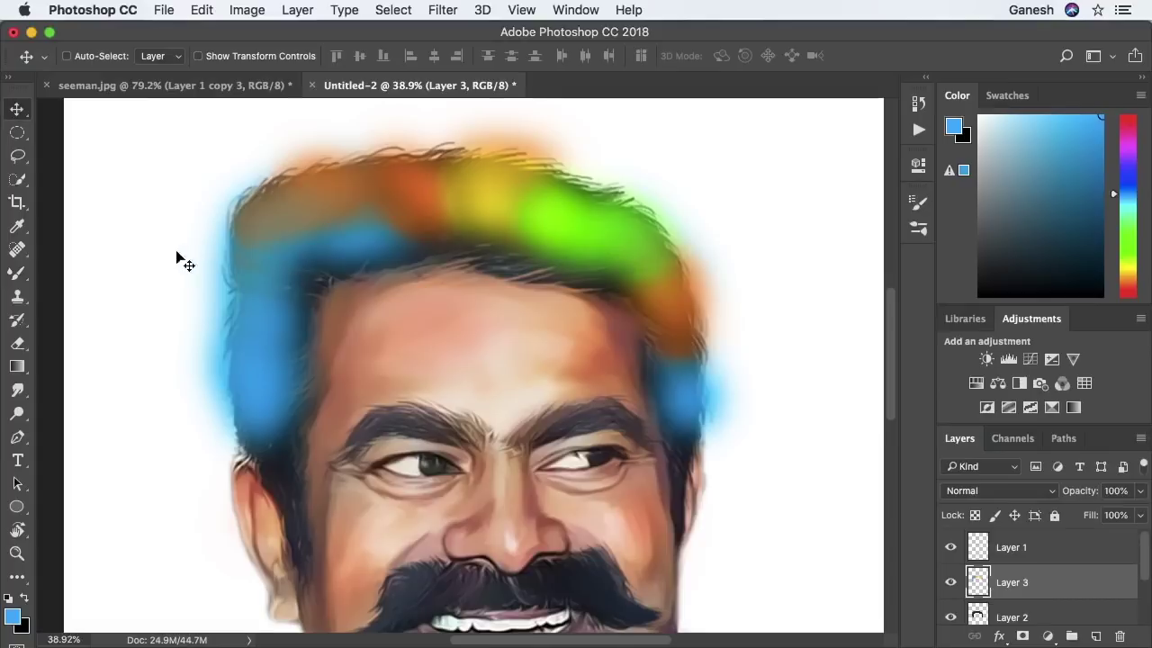
pyautogui.scroll(-2, 368, 322)
pyautogui.rightClick(1045, 586)
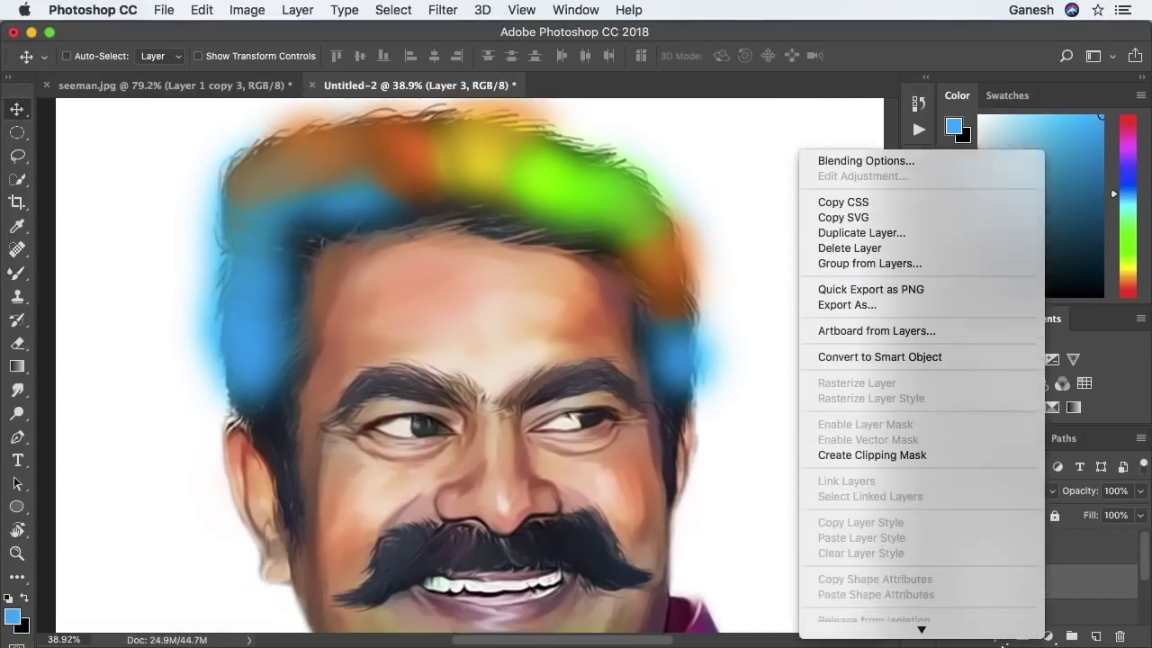
pyautogui.click(862, 409)
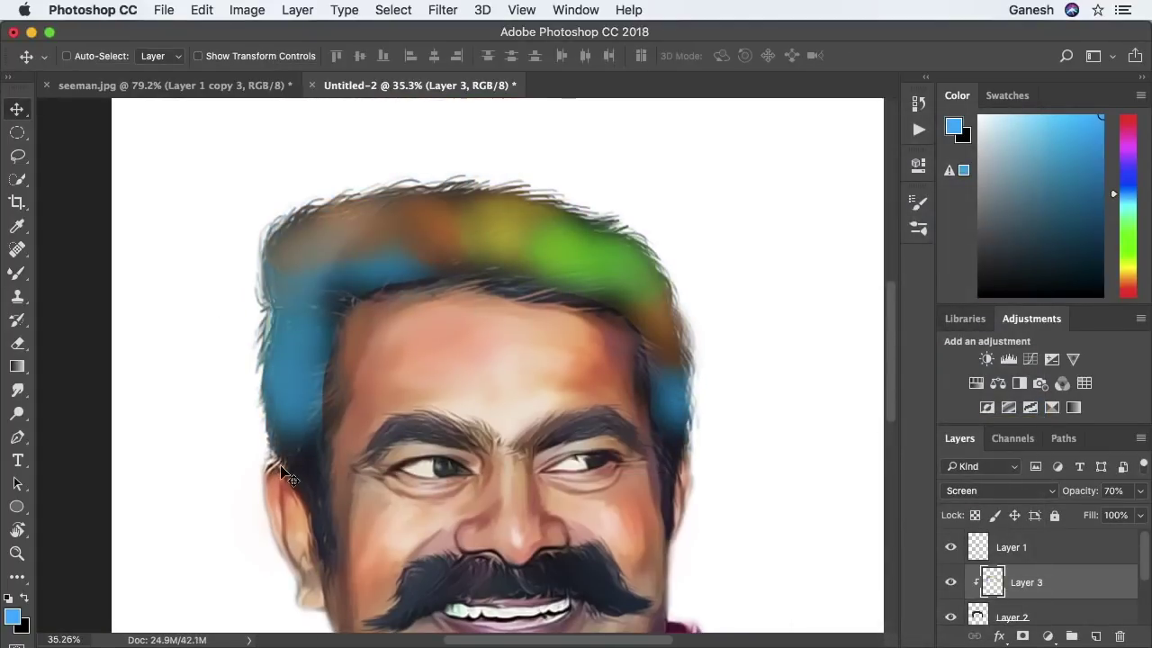
pyautogui.press('2')
pyautogui.press('3')
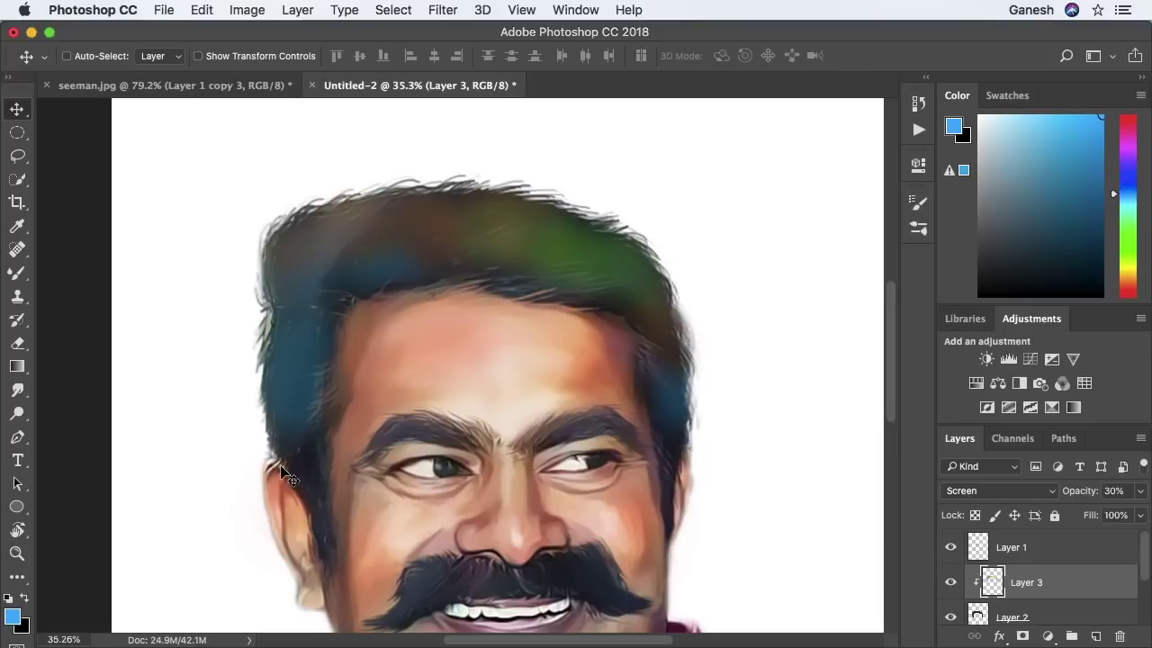
pyautogui.click(999, 491)
pyautogui.click(987, 554)
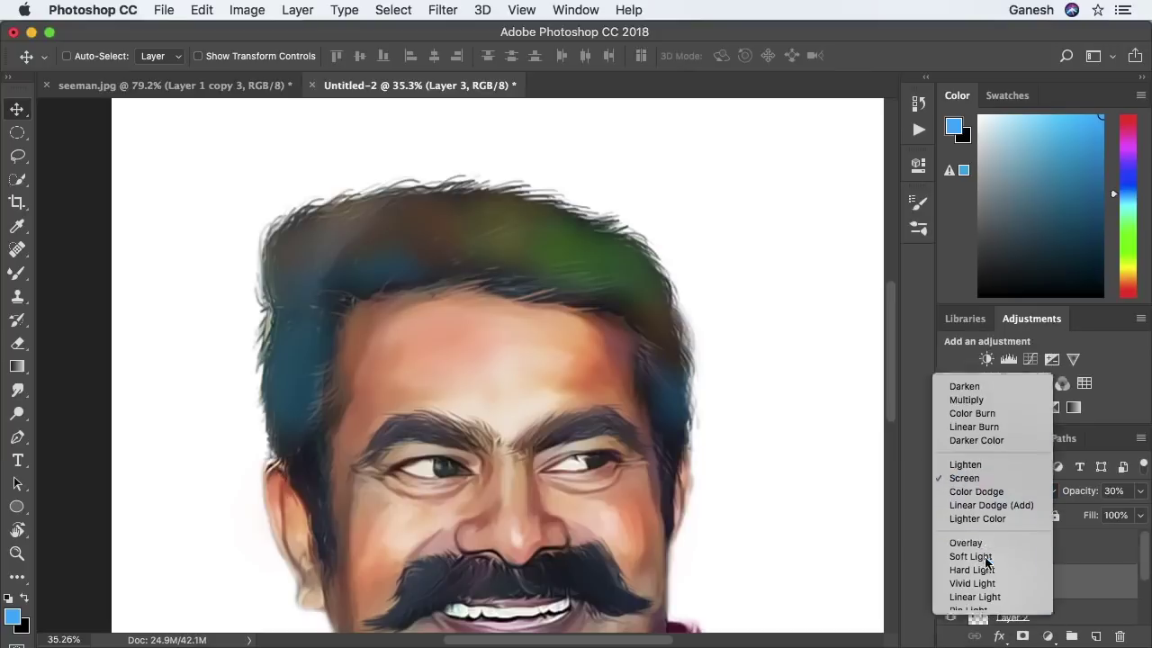
pyautogui.press('5')
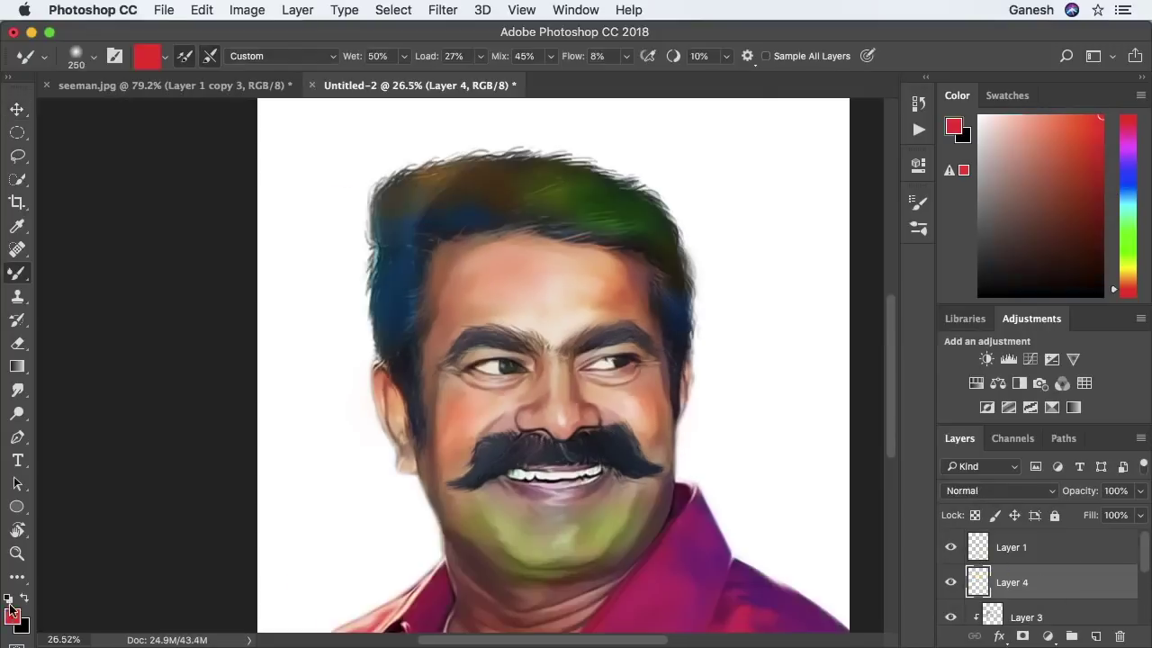
# Paint magenta-pink over the jaw, left cheek, forehead and nose
pyautogui.click(12, 616)
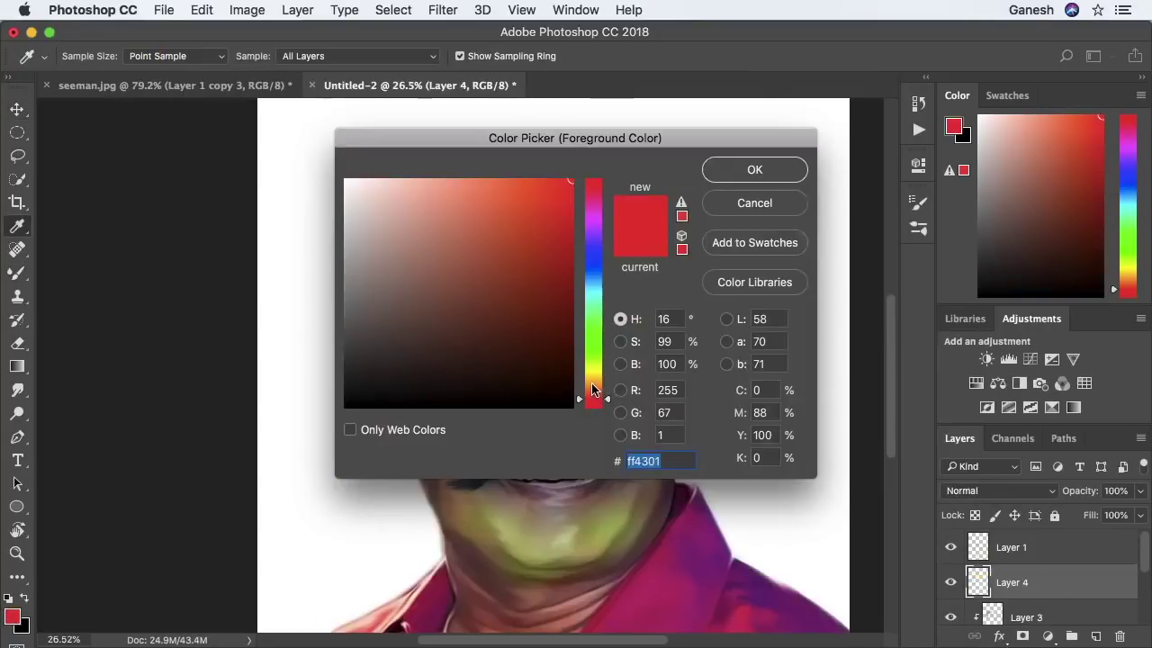
pyautogui.moveTo(589, 376); pyautogui.dragTo(589, 226)
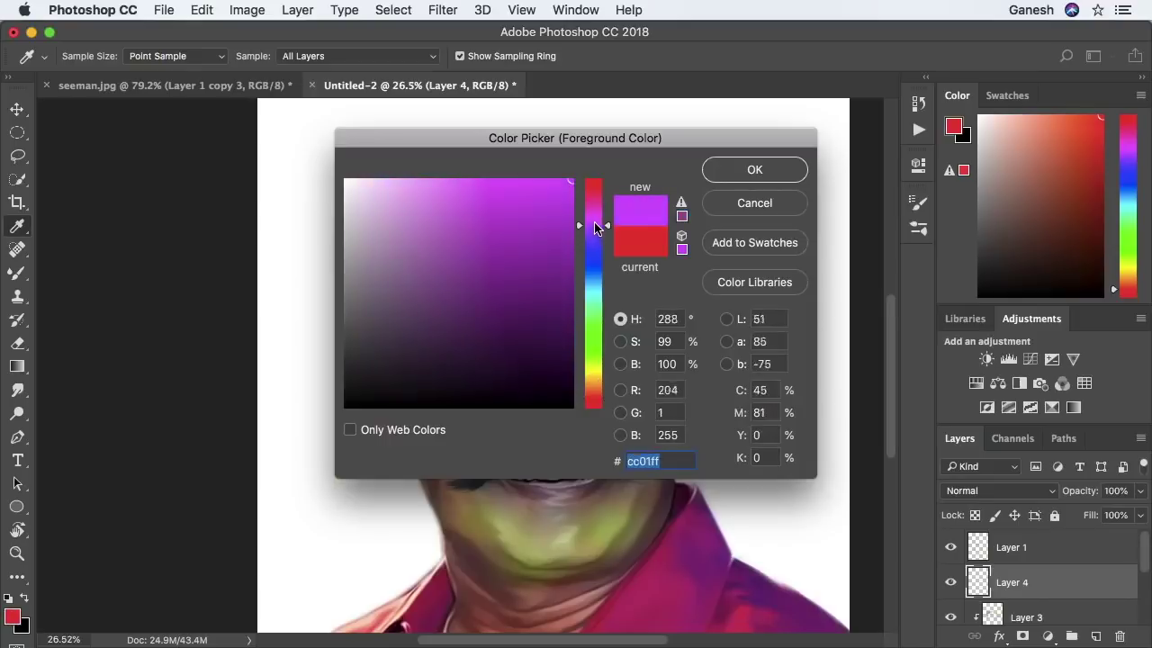
pyautogui.click(746, 171)
pyautogui.moveTo(462, 491); pyautogui.dragTo(429, 422)
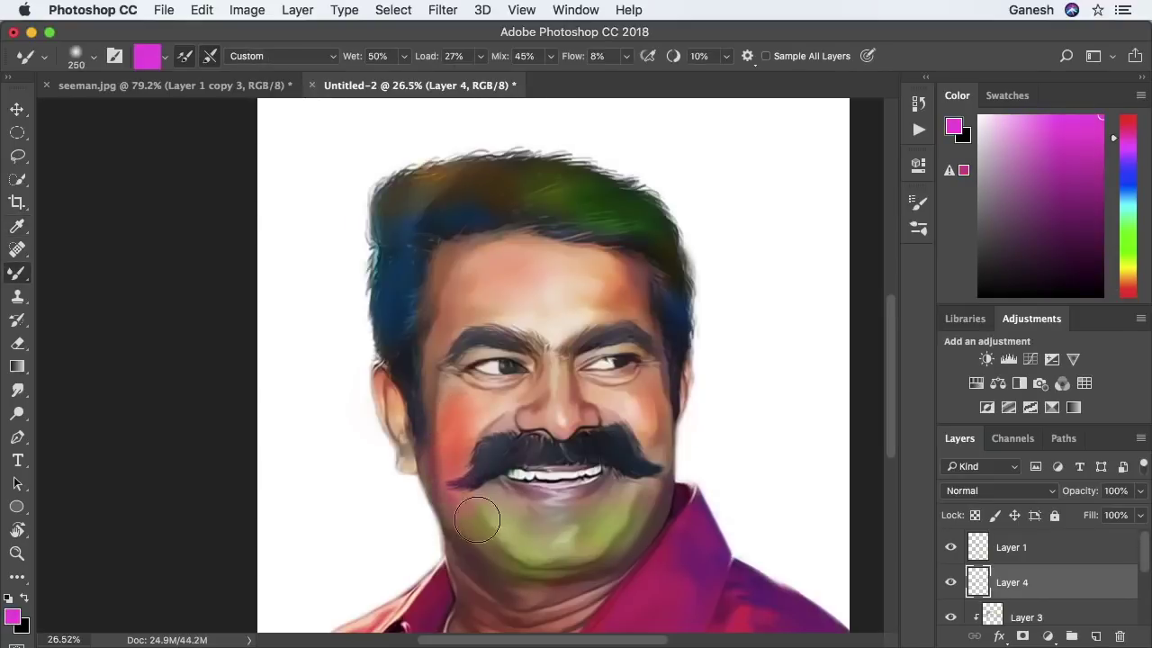
pyautogui.moveTo(537, 303)
pyautogui.mouseDown()
pyautogui.moveTo(476, 275)
pyautogui.moveTo(584, 290)
pyautogui.moveTo(646, 393)
pyautogui.mouseUp()
pyautogui.moveTo(562, 391); pyautogui.dragTo(540, 418)
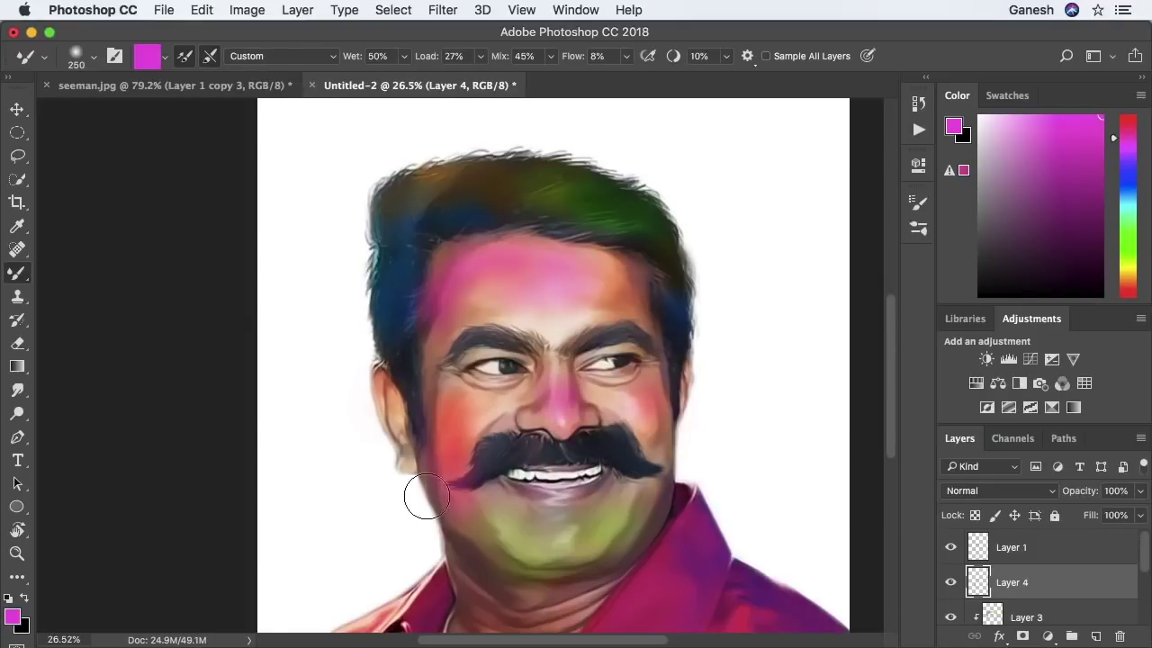
# Set the pink glaze layer to Overlay blend mode at 90% opacity
pyautogui.press('v')
pyautogui.press('5')
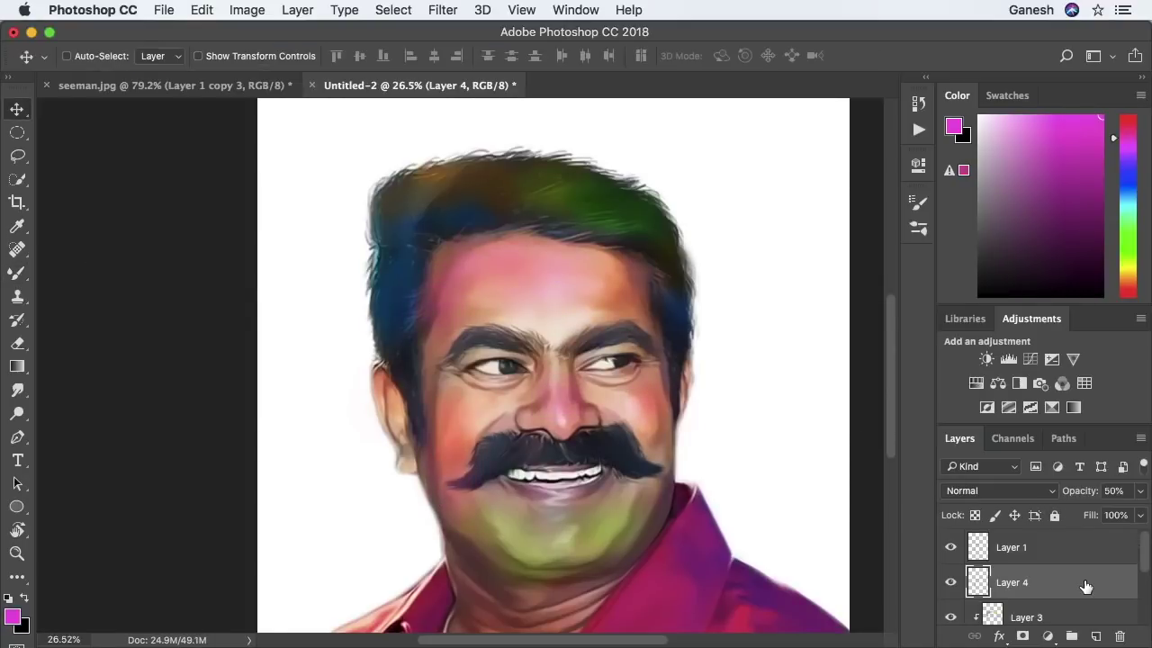
pyautogui.press('9')
pyautogui.click(1017, 491)
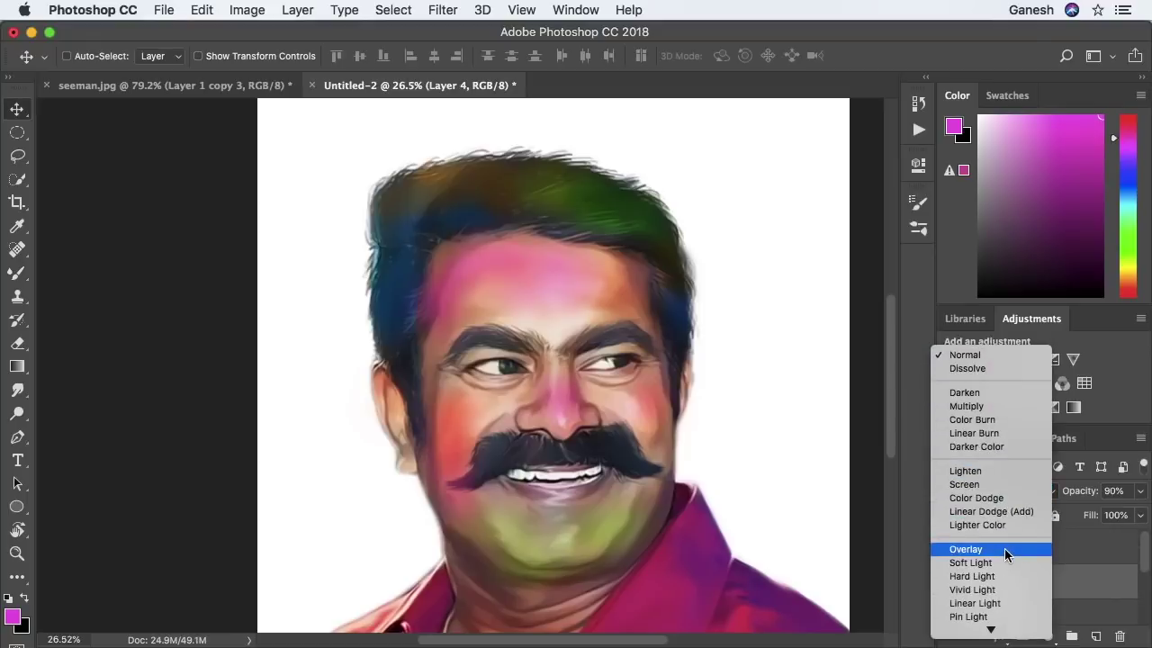
pyautogui.click(1004, 548)
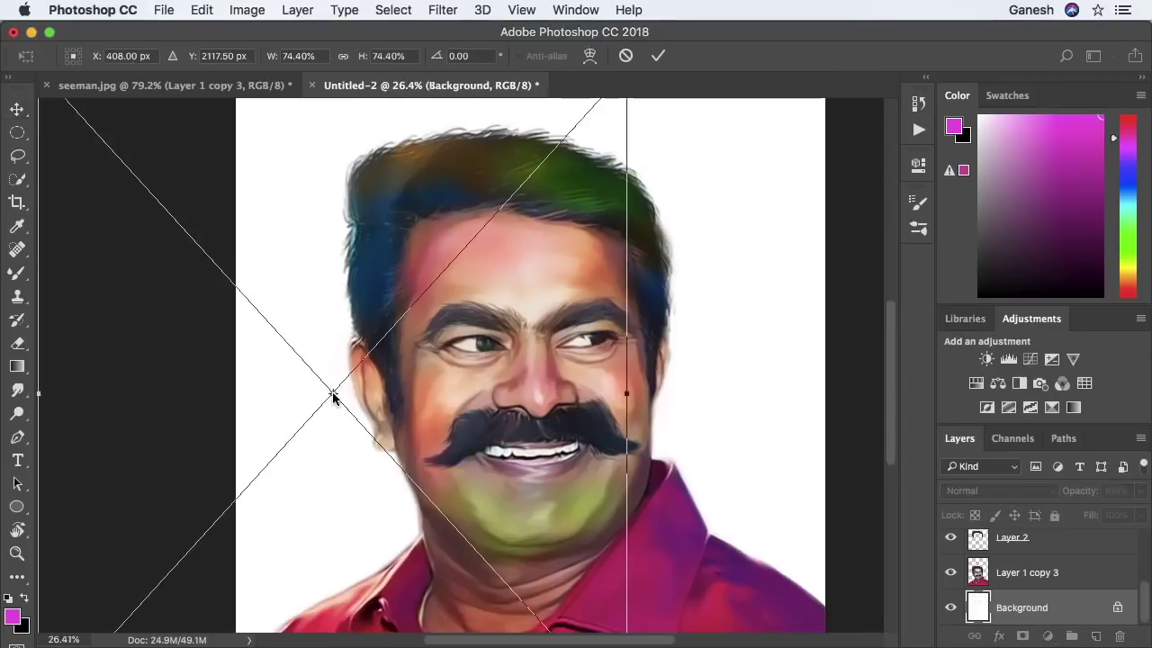
# Stretch the 02 texture layer's top edge up over the white strip
pyautogui.moveTo(373, 347)
pyautogui.mouseDown()
pyautogui.moveTo(456, 377)
pyautogui.moveTo(543, 363)
pyautogui.mouseUp()
pyautogui.hotkey('ctrl', '0')
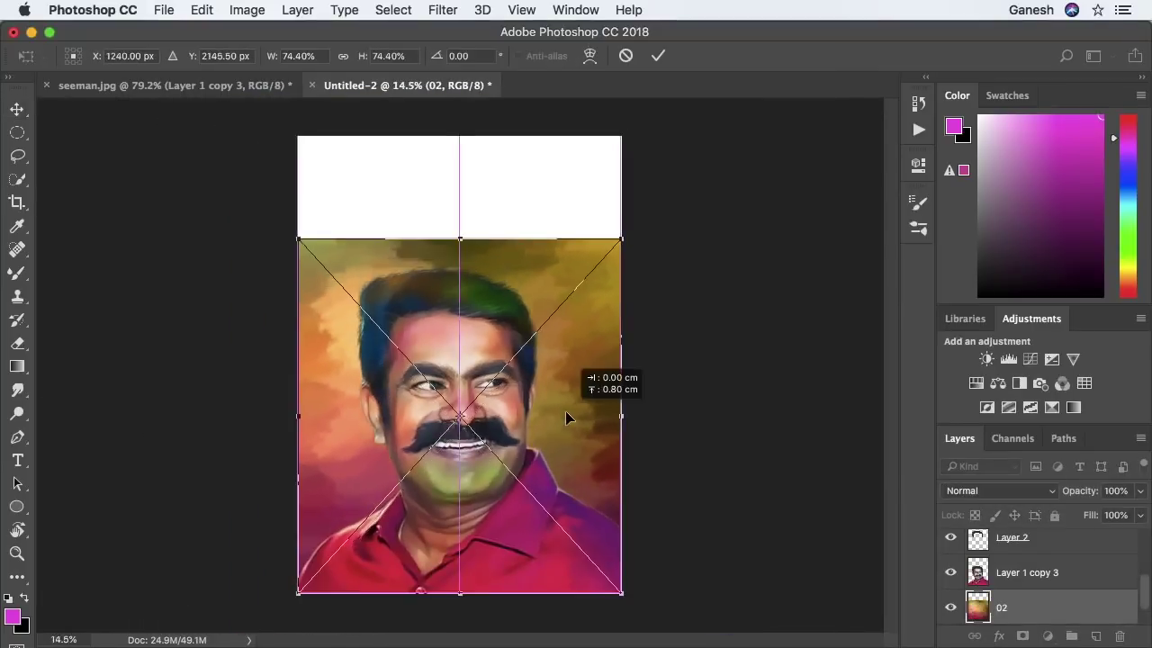
pyautogui.moveTo(566, 419); pyautogui.dragTo(495, 325)
pyautogui.moveTo(457, 250); pyautogui.dragTo(459, 126)
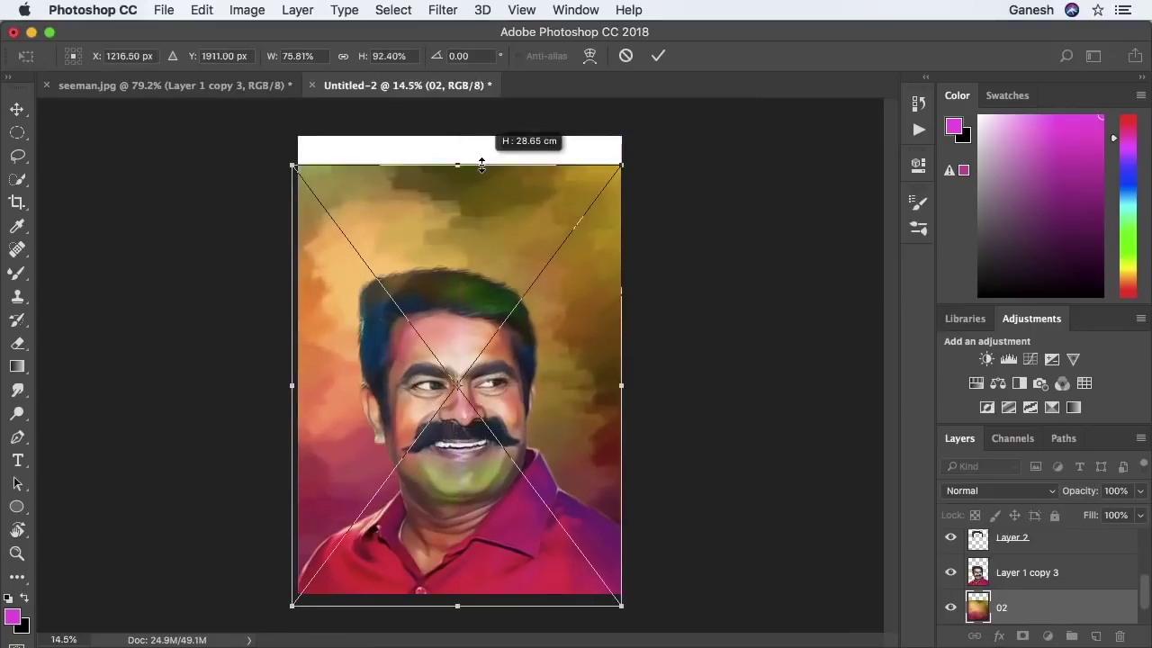
pyautogui.press('Return')
# Select all layers and move the artwork up to expose the canvas bottom
pyautogui.scroll(1, 504, 374)
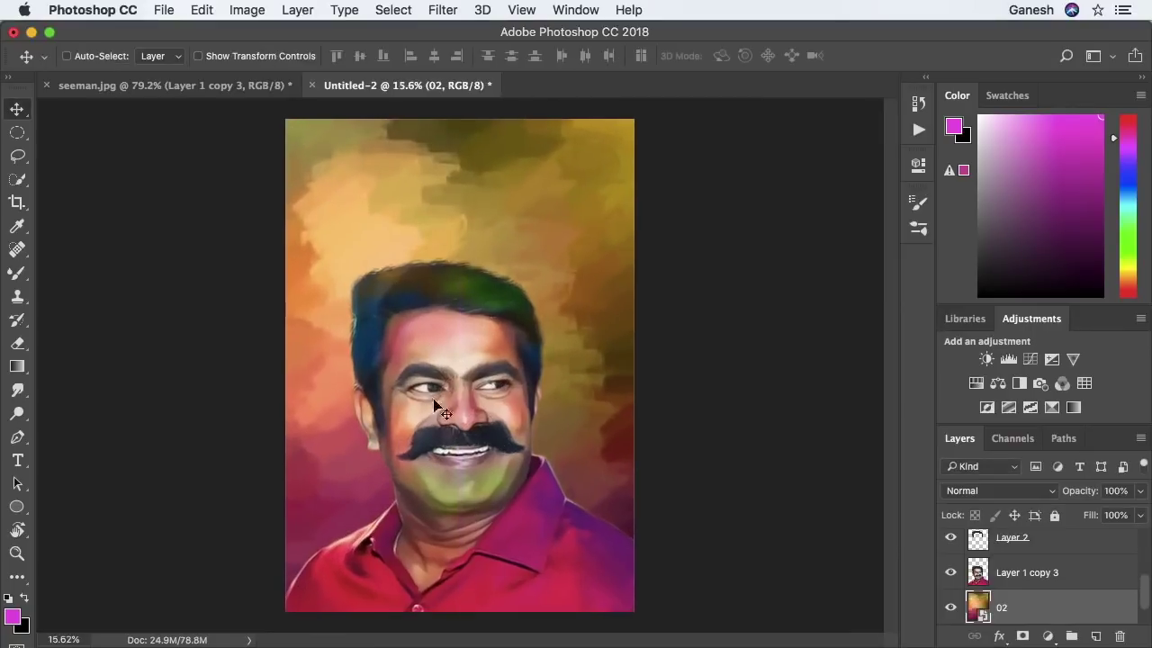
pyautogui.scroll(1, 538, 510)
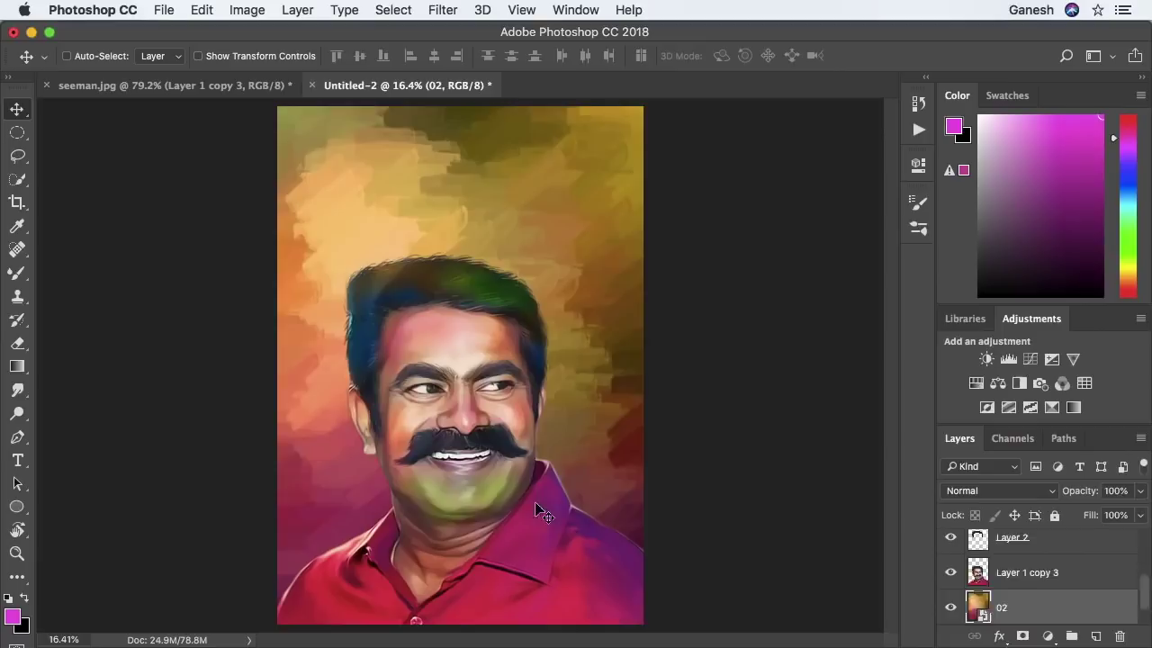
pyautogui.hotkey('ctrl', 'alt', 'a')
pyautogui.moveTo(538, 510); pyautogui.dragTo(475, 446)
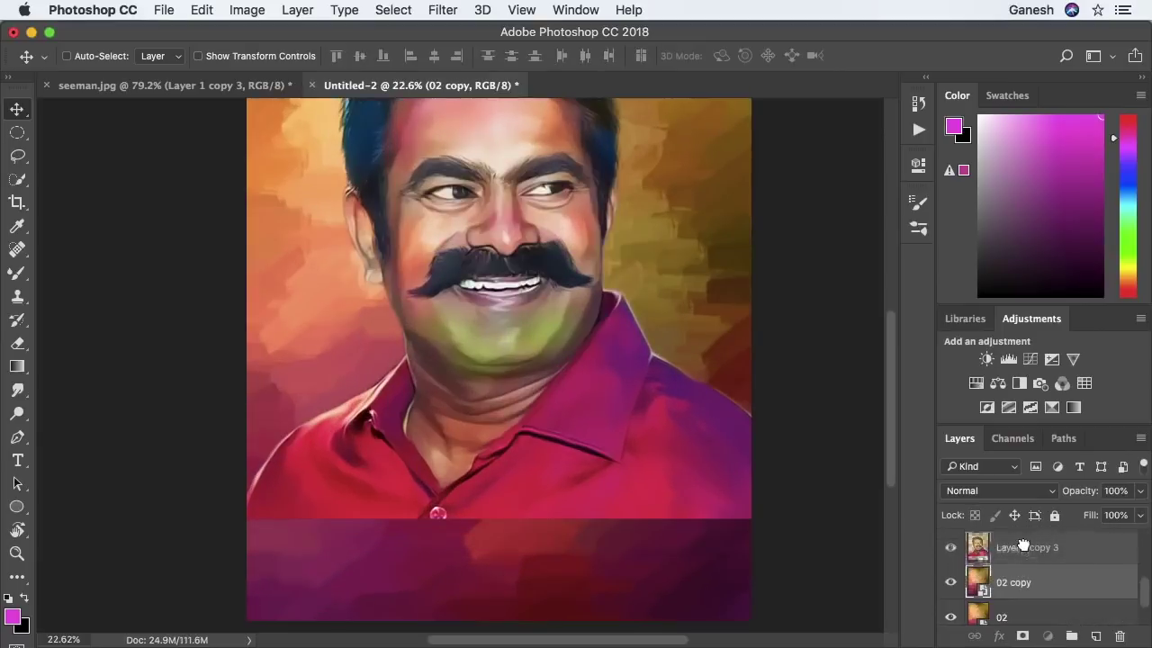
# Move the background copy to the top of the stack and position it over the bottom strip
pyautogui.moveTo(1023, 581); pyautogui.dragTo(1025, 546)
pyautogui.scroll(-3, 522, 543)
pyautogui.moveTo(521, 504); pyautogui.dragTo(546, 520)
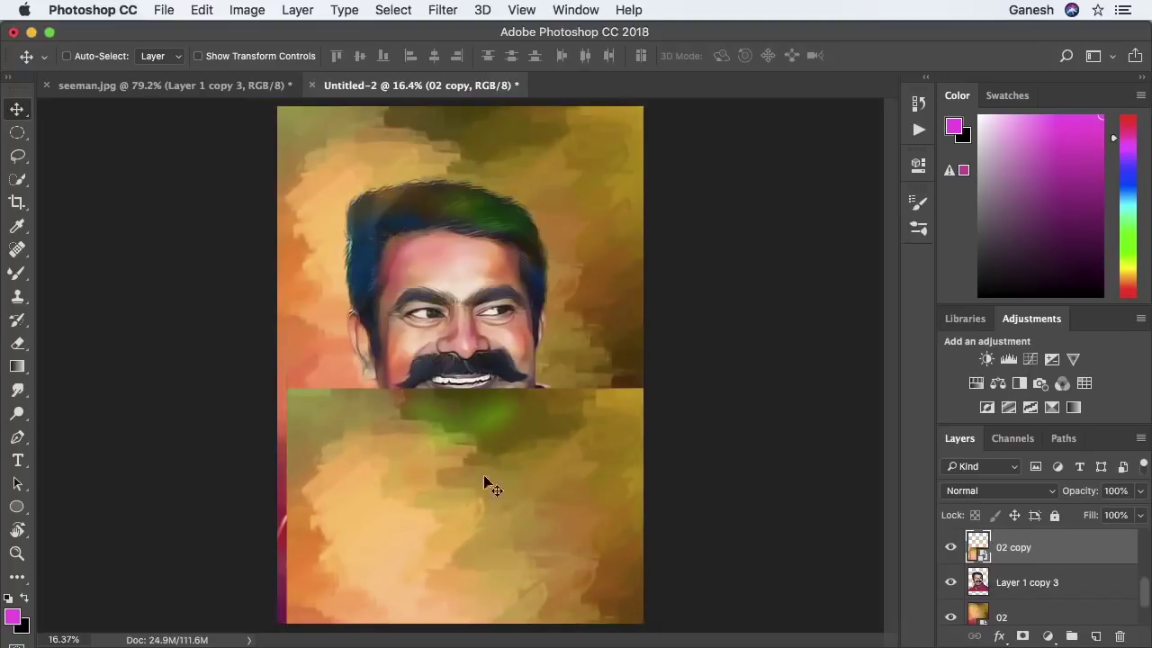
pyautogui.scroll(5, 514, 441)
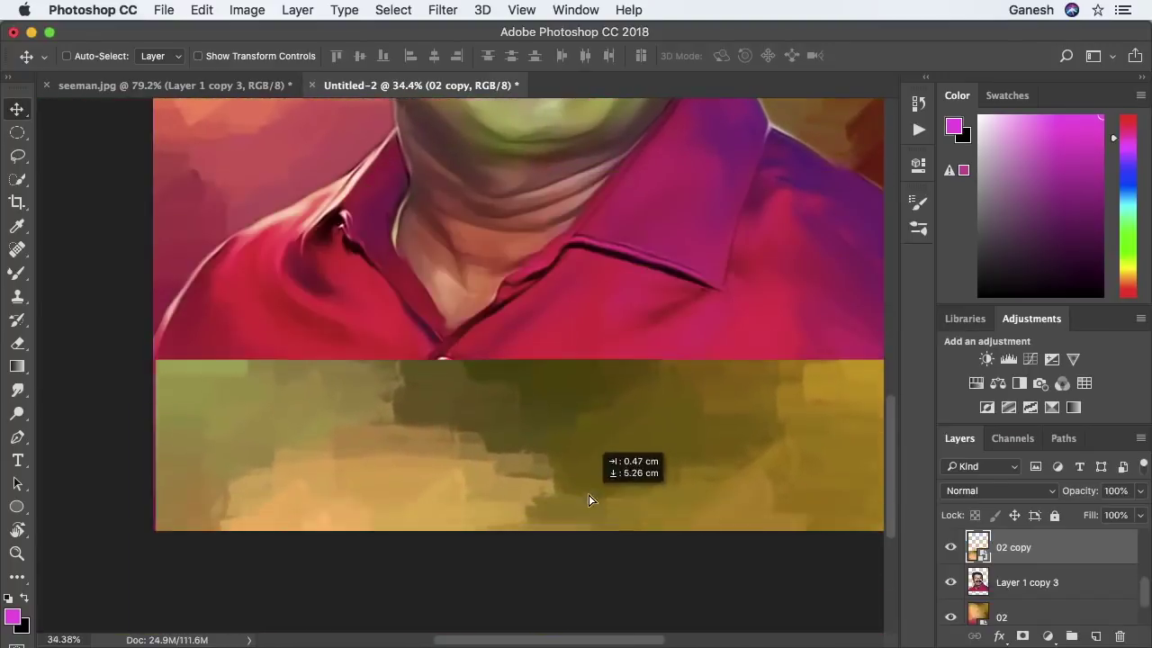
pyautogui.moveTo(546, 520); pyautogui.dragTo(591, 496)
pyautogui.scroll(-2, 561, 462)
pyautogui.scroll(-1, 509, 543)
pyautogui.moveTo(509, 543); pyautogui.dragTo(502, 519)
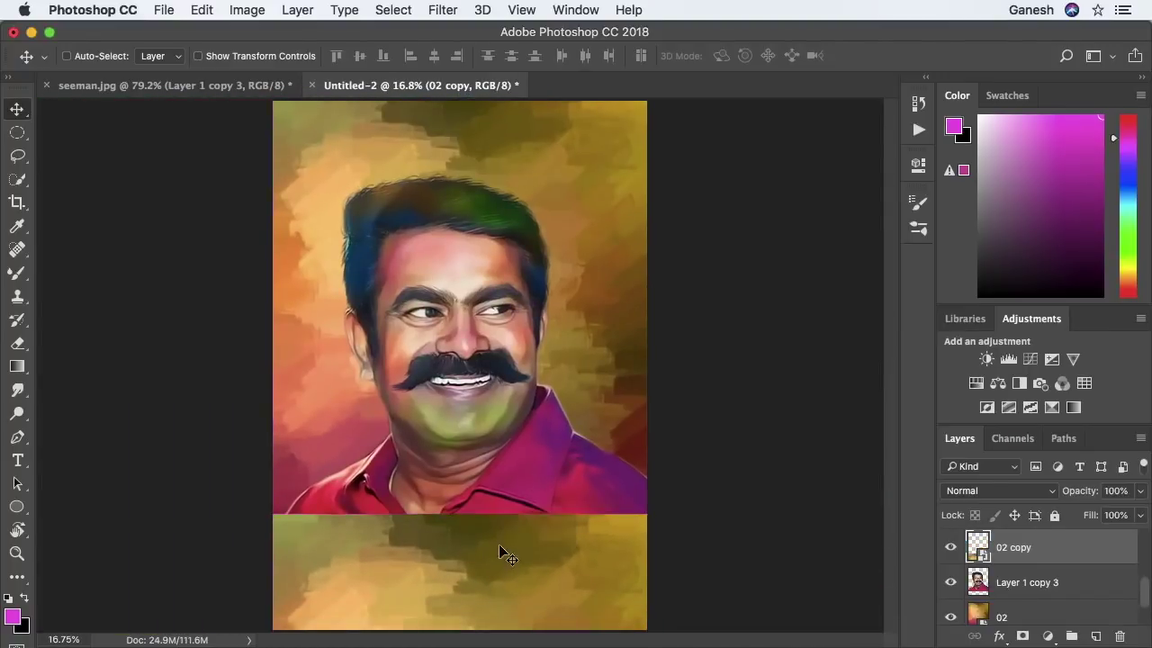
# Erase the patch's upper edge so it blends into the shirt
pyautogui.press('e')
pyautogui.scroll(1, 656, 411)
pyautogui.moveTo(656, 411); pyautogui.dragTo(300, 430)
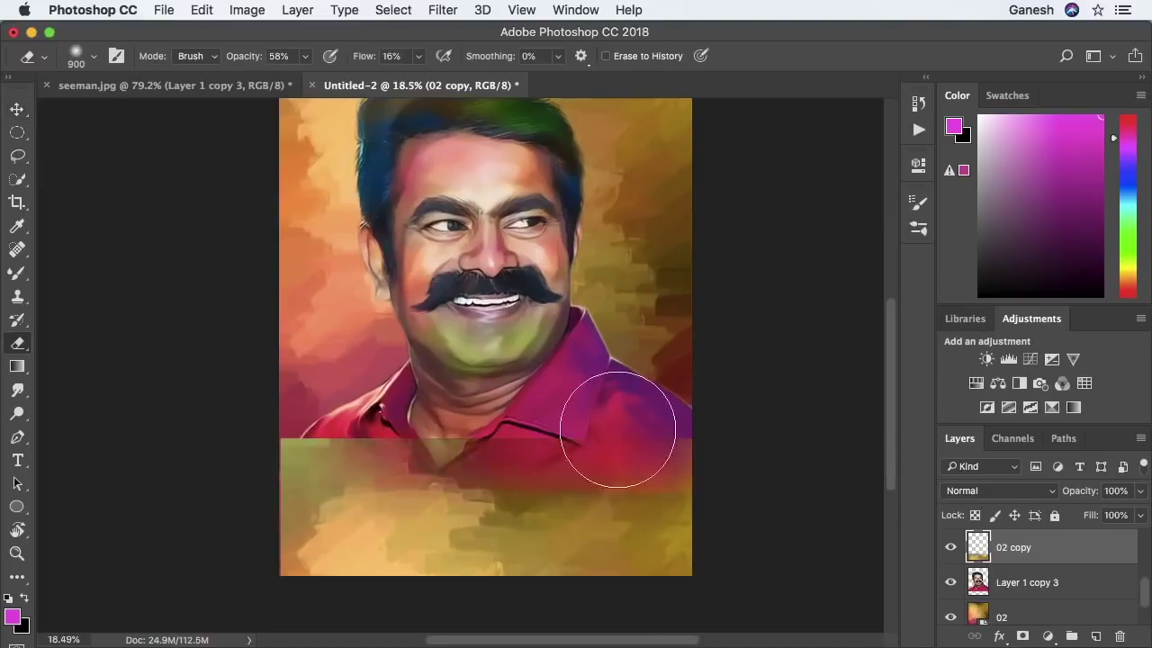
pyautogui.moveTo(321, 501)
pyautogui.mouseDown()
pyautogui.moveTo(488, 507)
pyautogui.moveTo(488, 393)
pyautogui.mouseUp()
pyautogui.press('[')
pyautogui.press('[')
pyautogui.press('[')
pyautogui.hotkey('ctrl', 't')
pyautogui.press('Return')
# Set the bottom patch to Lighten blend mode with lowered opacity
pyautogui.press('e')
pyautogui.press('v')
pyautogui.hotkey('shift', 'alt', 'g')
pyautogui.press('7')
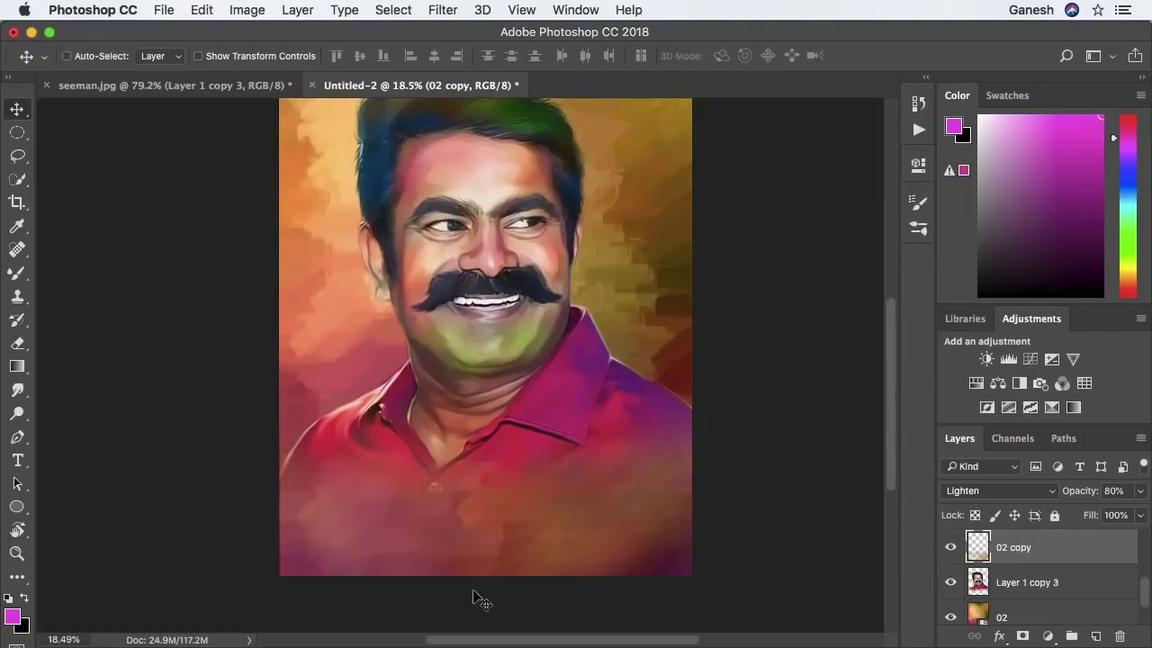
pyautogui.scroll(2, 895, 441)
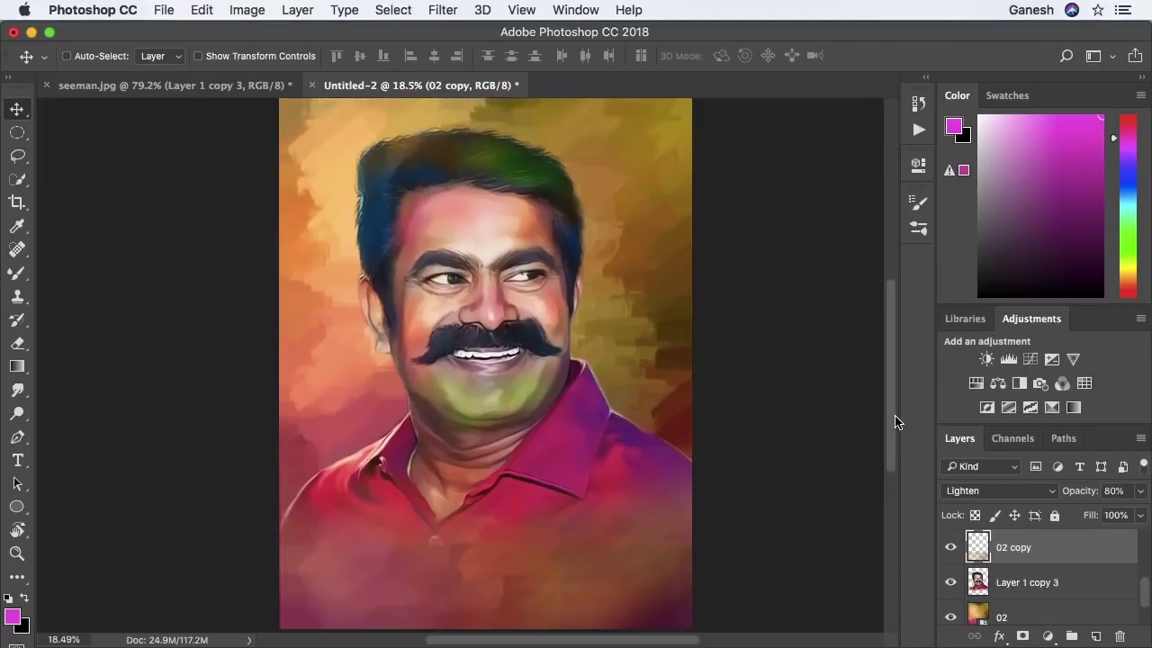
# Enlarge the patch on its left, right and top sides, then open Hue/Saturation
pyautogui.hotkey('ctrl', 't')
pyautogui.moveTo(710, 546); pyautogui.dragTo(727, 547)
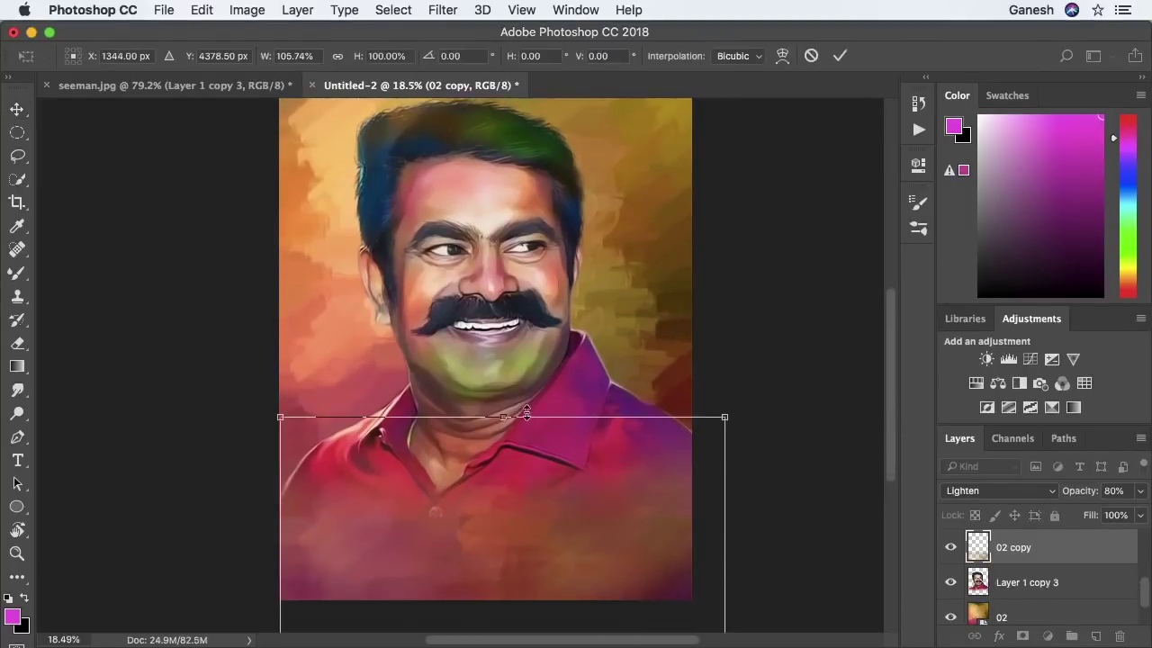
pyautogui.moveTo(528, 416); pyautogui.dragTo(527, 388)
pyautogui.moveTo(279, 525); pyautogui.dragTo(257, 525)
pyautogui.press('Return')
pyautogui.click(441, 10)
pyautogui.hotkey('ctrl', 'u')
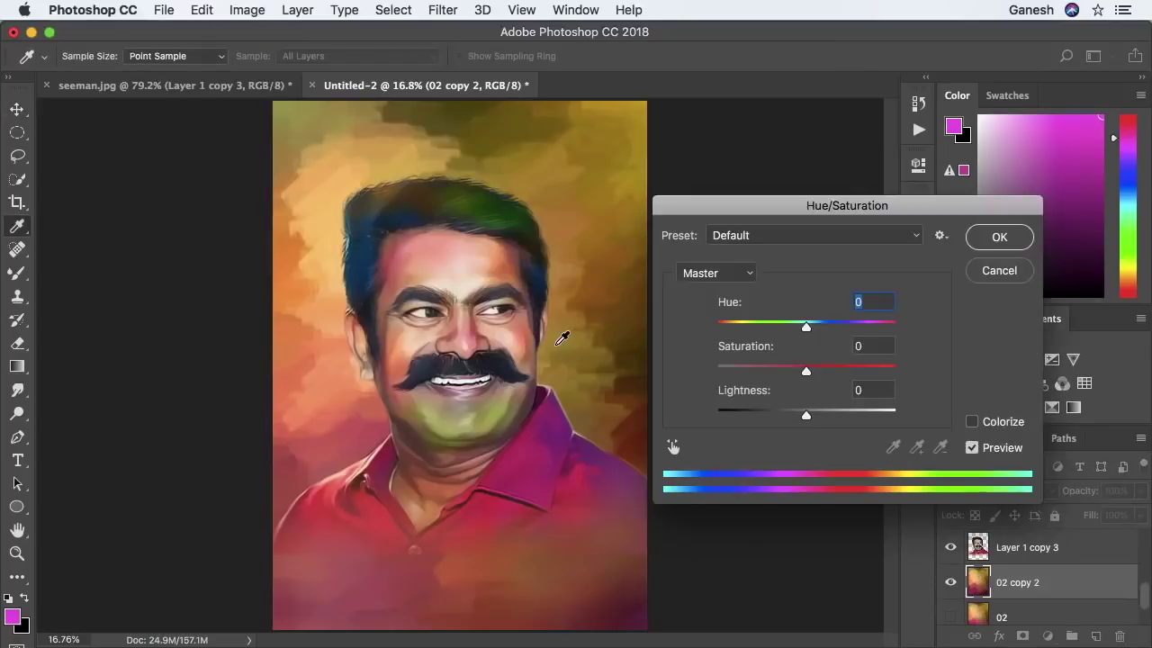
# Apply Hue about +6 and Saturation +25 to the 02 copy 2 background layer
pyautogui.moveTo(807, 326)
pyautogui.mouseDown()
pyautogui.moveTo(831, 331)
pyautogui.moveTo(810, 326)
pyautogui.mouseUp()
pyautogui.moveTo(806, 370)
pyautogui.mouseDown()
pyautogui.moveTo(840, 372)
pyautogui.moveTo(828, 371)
pyautogui.mouseUp()
pyautogui.click(999, 237)
pyautogui.press('v')
pyautogui.scroll(2, 549, 351)
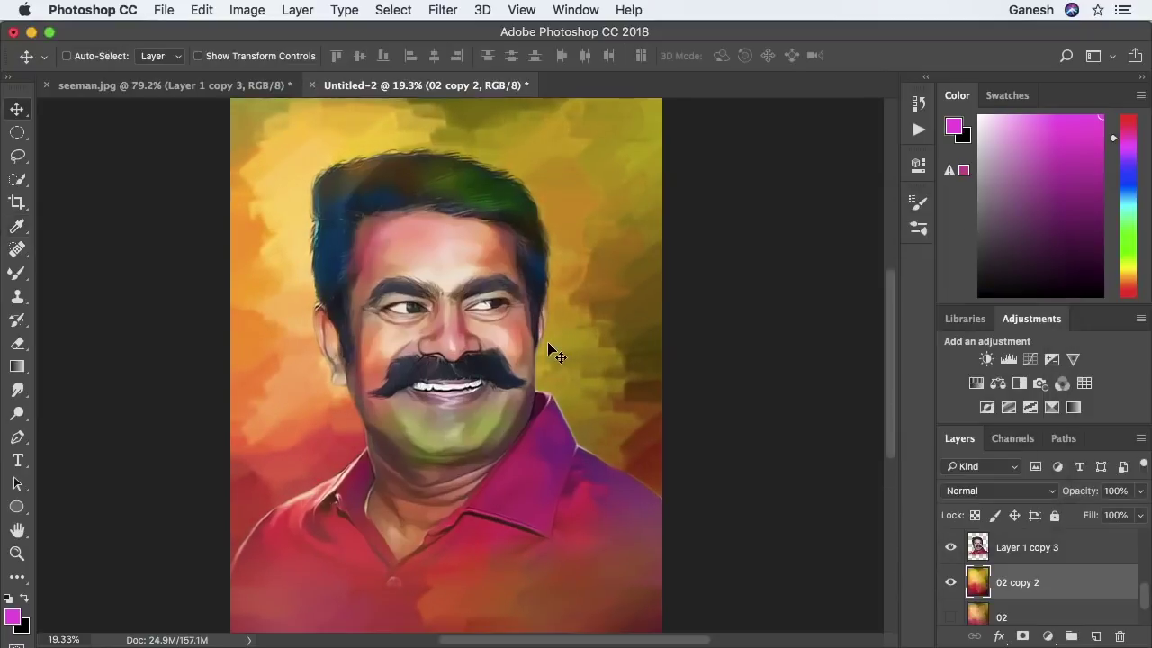
pyautogui.scroll(2, 551, 353)
pyautogui.scroll(1, 549, 351)
pyautogui.scroll(2, 547, 352)
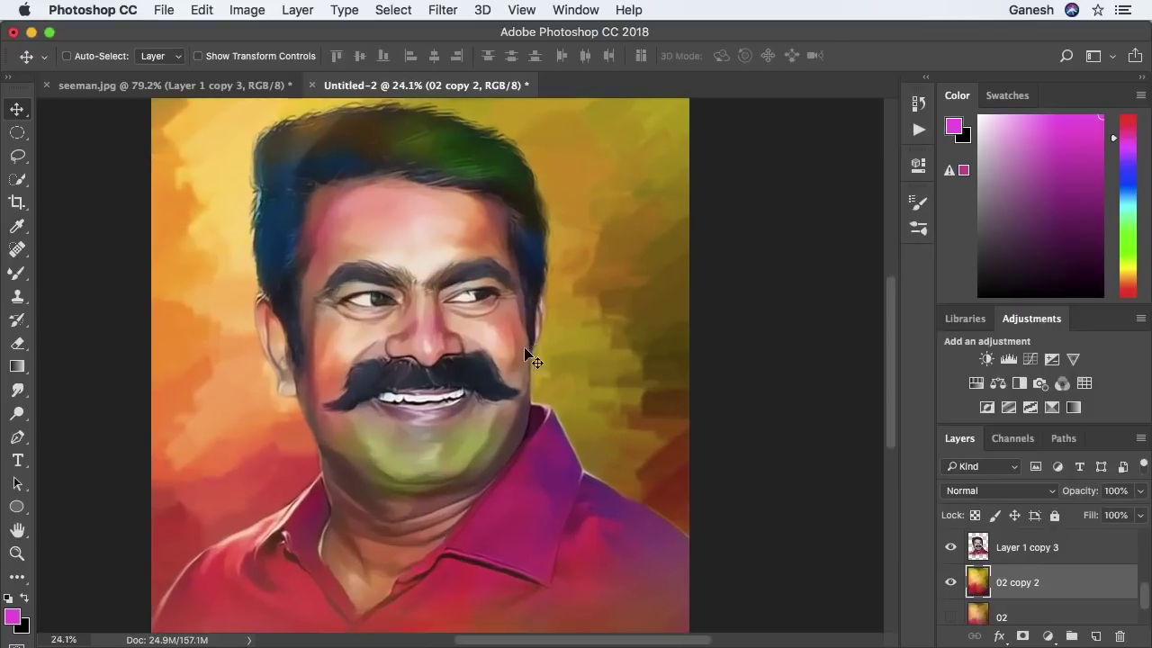
pyautogui.moveTo(537, 351); pyautogui.dragTo(621, 360)
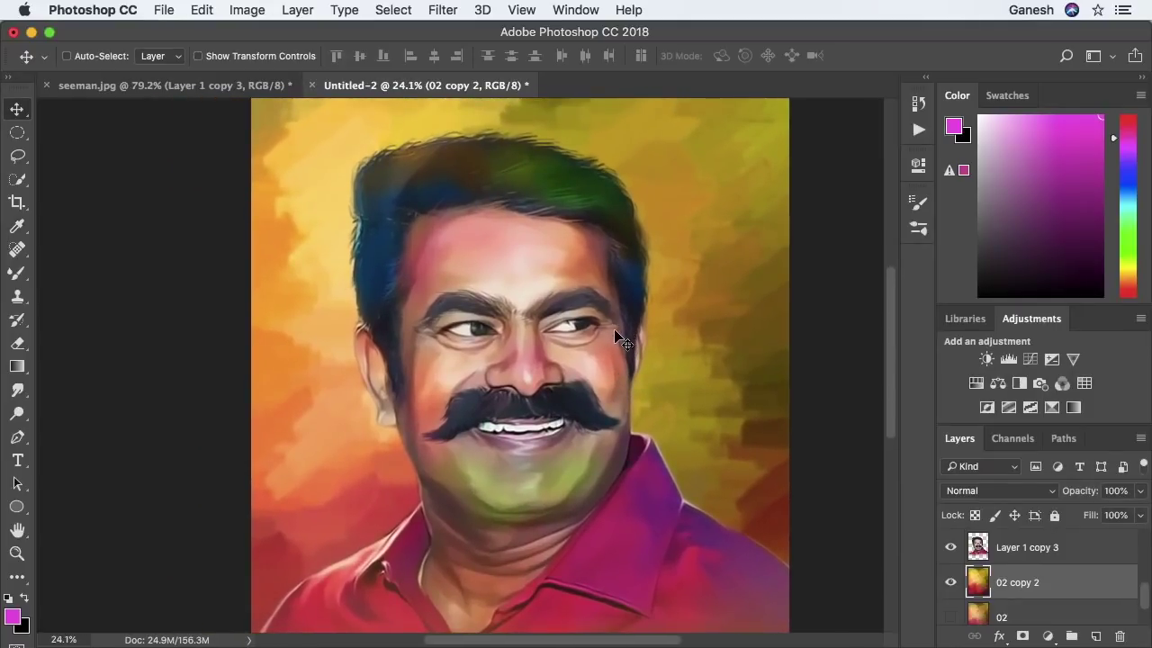
# Fade the pink face glaze layer to 50%, then restore full opacity
pyautogui.scroll(-1, 615, 337)
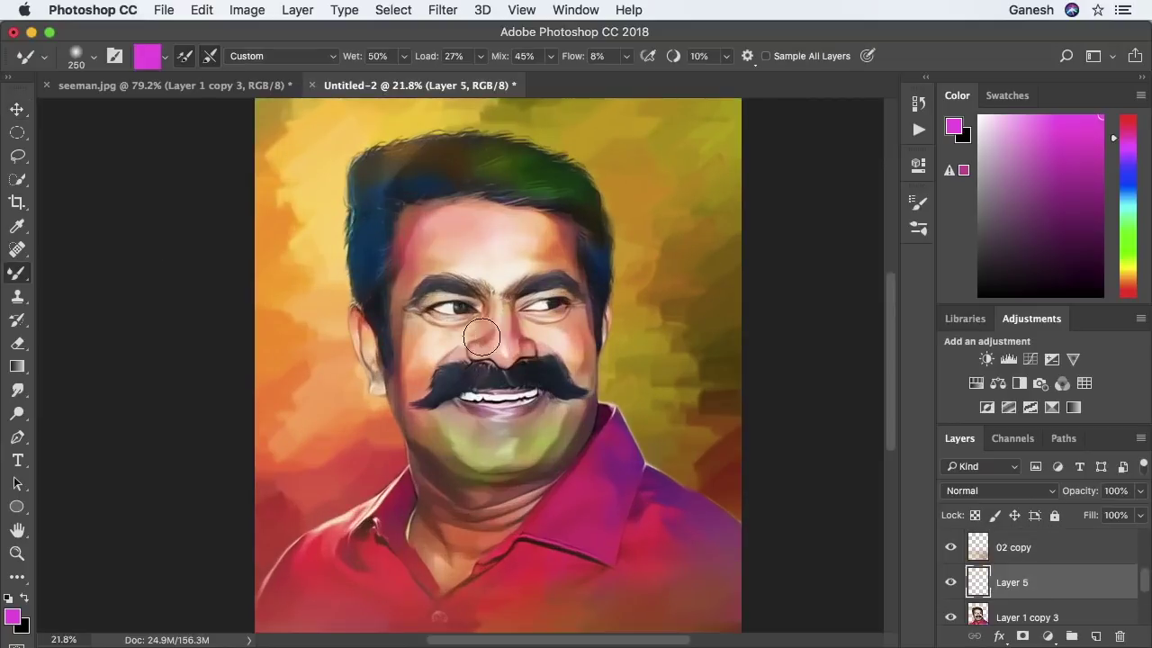
pyautogui.scroll(2, 504, 349)
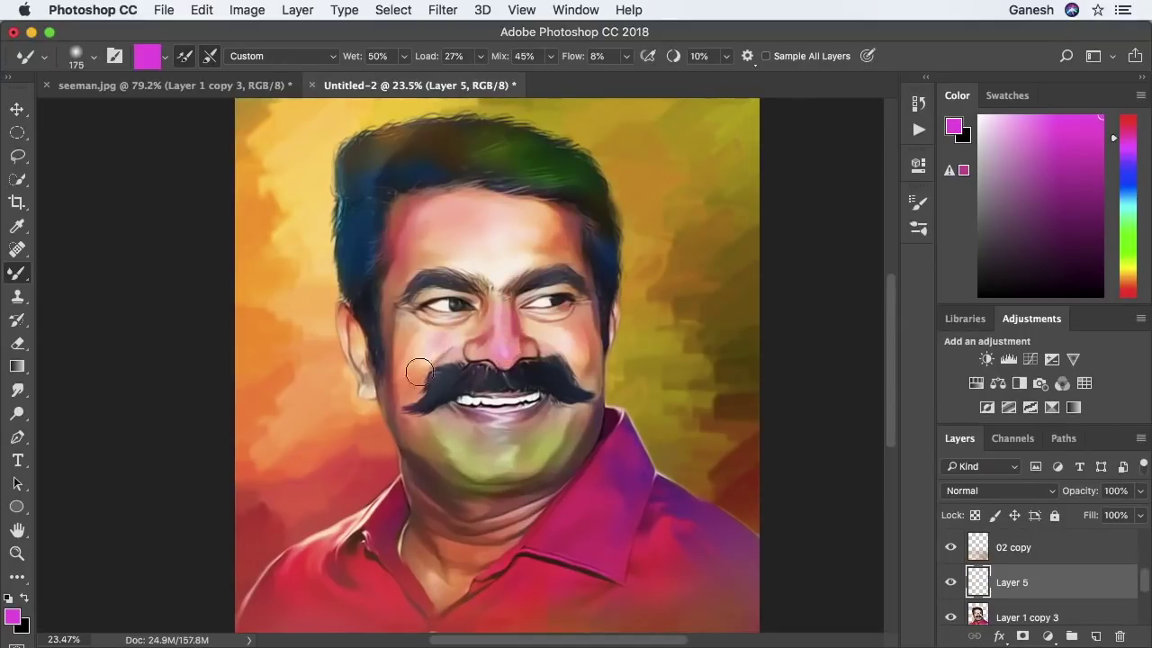
pyautogui.press('v')
pyautogui.press('5')
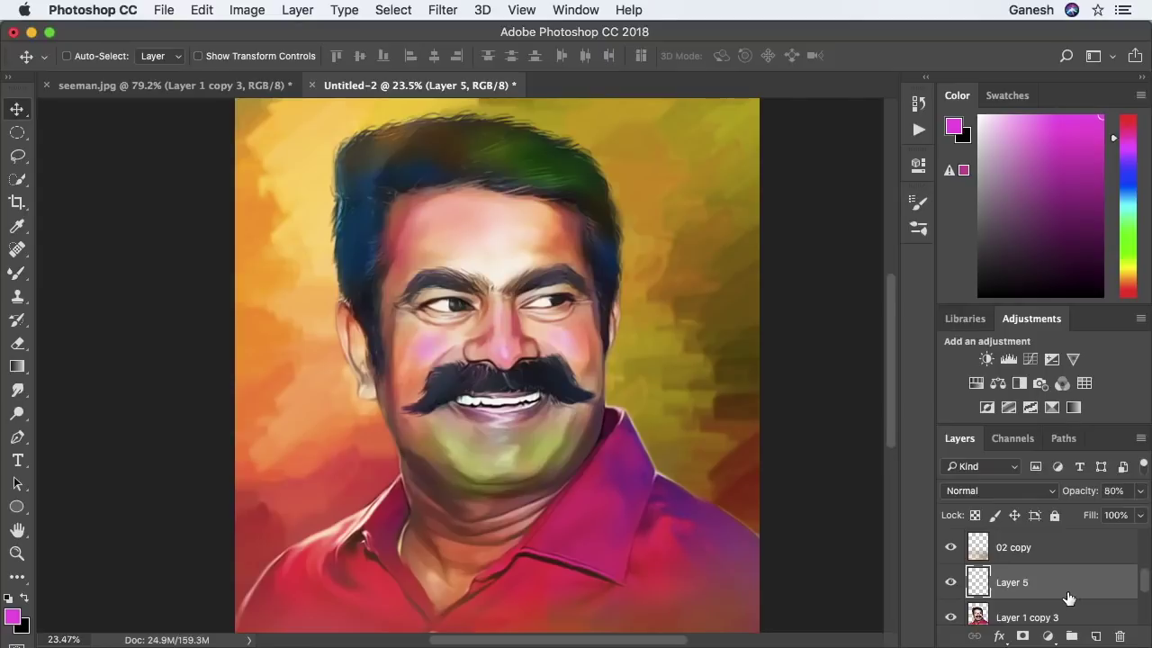
pyautogui.press('0')
pyautogui.press('e')
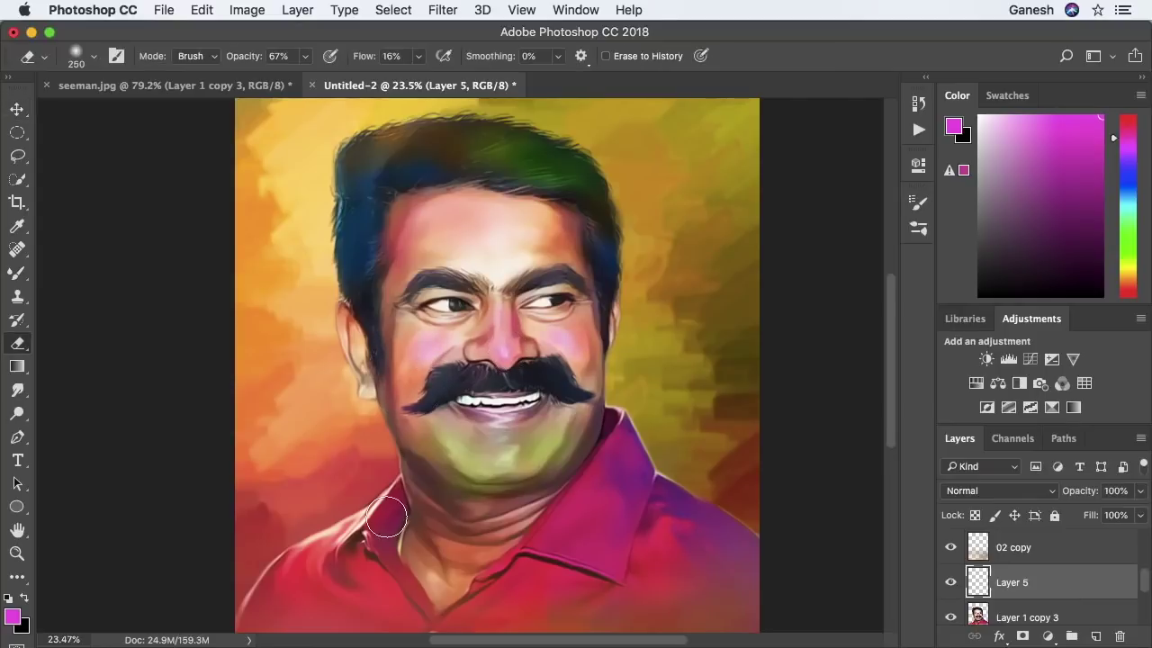
pyautogui.press('v')
pyautogui.scroll(-1, 318, 315)
pyautogui.scroll(-2, 319, 316)
pyautogui.scroll(-1, 319, 315)
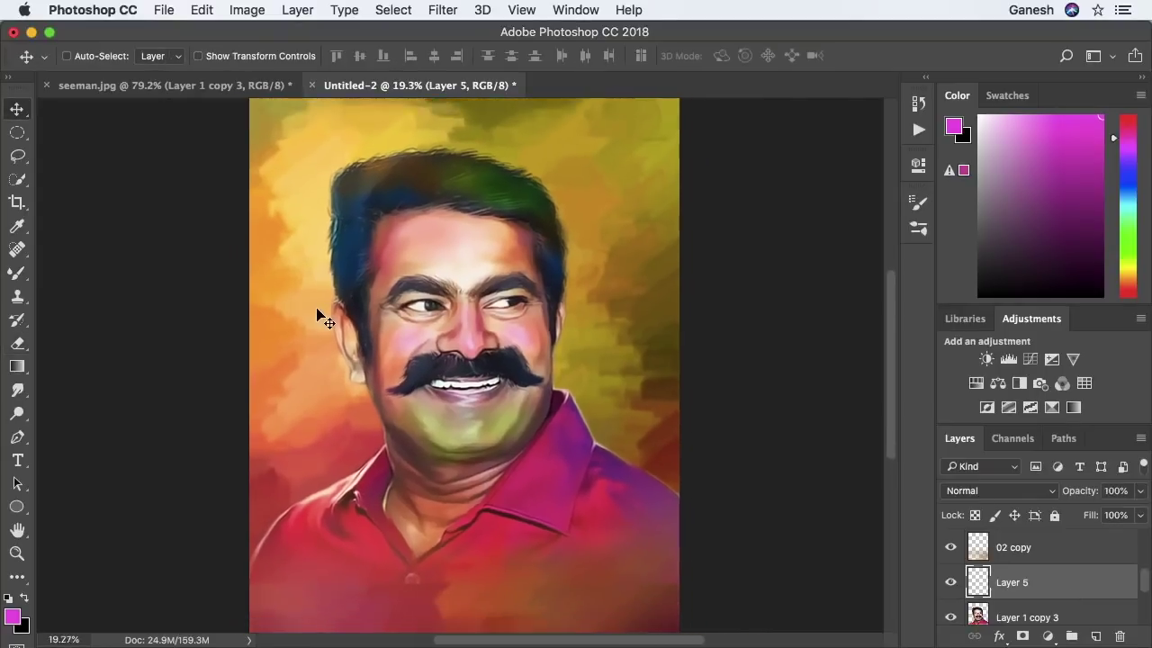
pyautogui.scroll(-1, 318, 316)
pyautogui.scroll(-1, 243, 319)
pyautogui.scroll(-1, 243, 319)
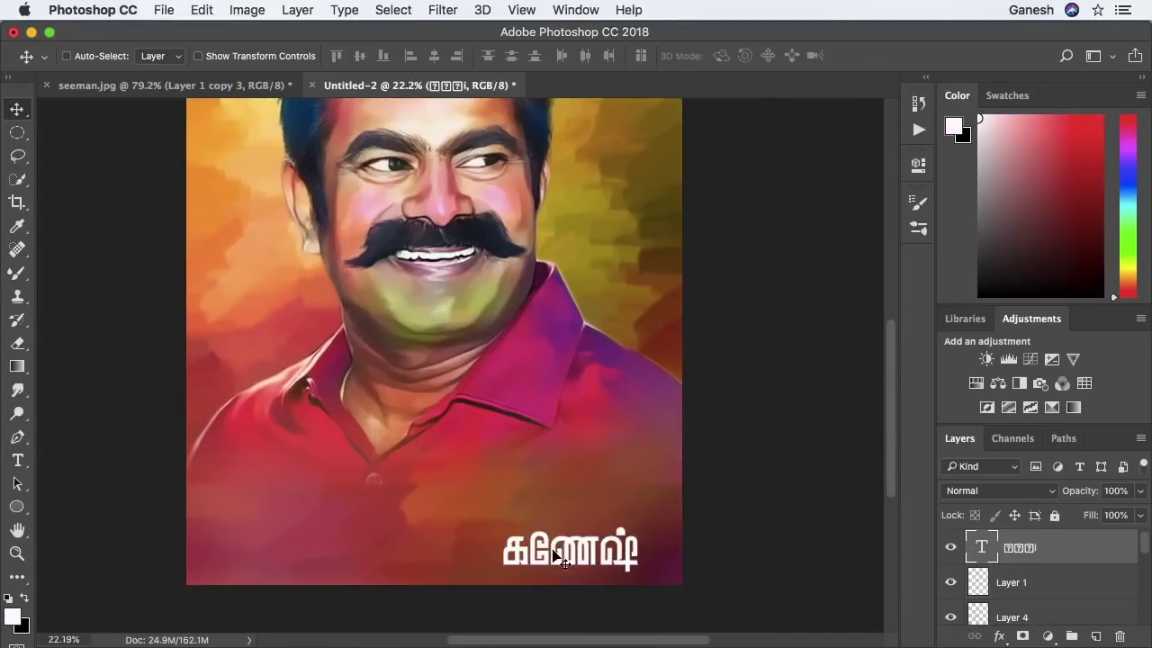
# Add a 'TAMIL TUTORIALS WORLD' caption in Bebas above the bottom Tamil name
pyautogui.press('t')
pyautogui.click(153, 55)
pyautogui.write('bebas')
pyautogui.press('Return')
pyautogui.click(501, 512)
pyautogui.write('TAMIL TUTORIALS WORLD')
pyautogui.hotkey('ctrl', 'Return')
pyautogui.press('v')
pyautogui.hotkey('ctrl', 't')
pyautogui.press('Return')
# Enlarge the Tamil title to about 142% and align it under the upper Tamil line
pyautogui.keyDown('ctrl'); pyautogui.click(555, 567); pyautogui.keyUp('ctrl')
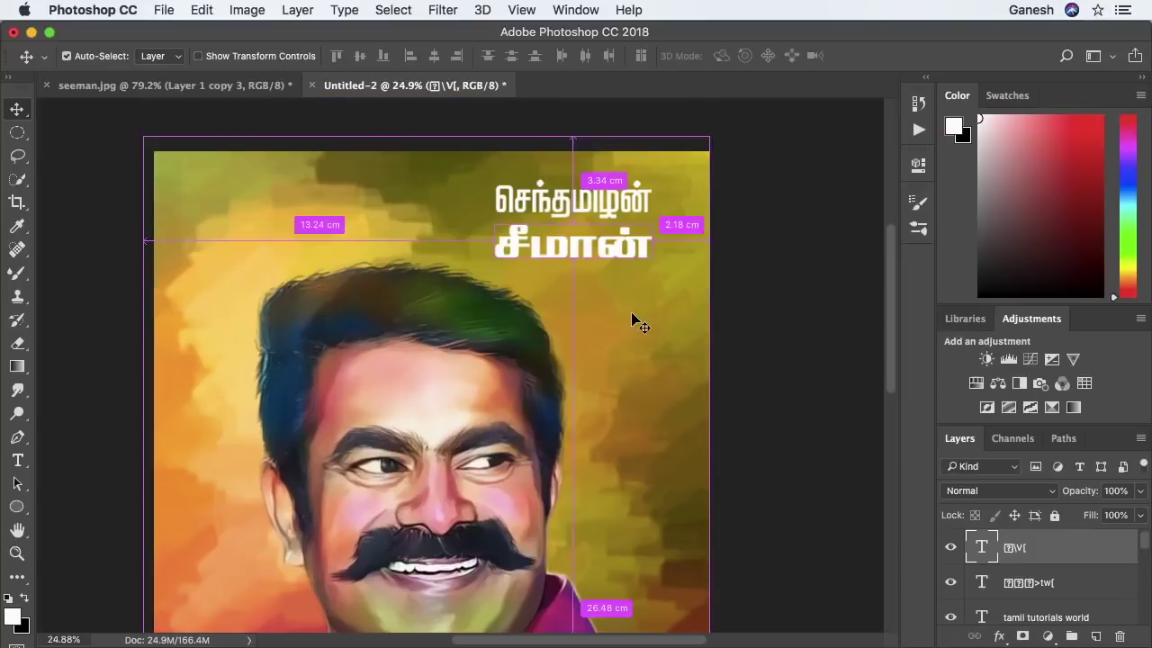
pyautogui.hotkey('ctrl', 't')
pyautogui.moveTo(651, 268); pyautogui.dragTo(717, 294)
pyautogui.press('Return')
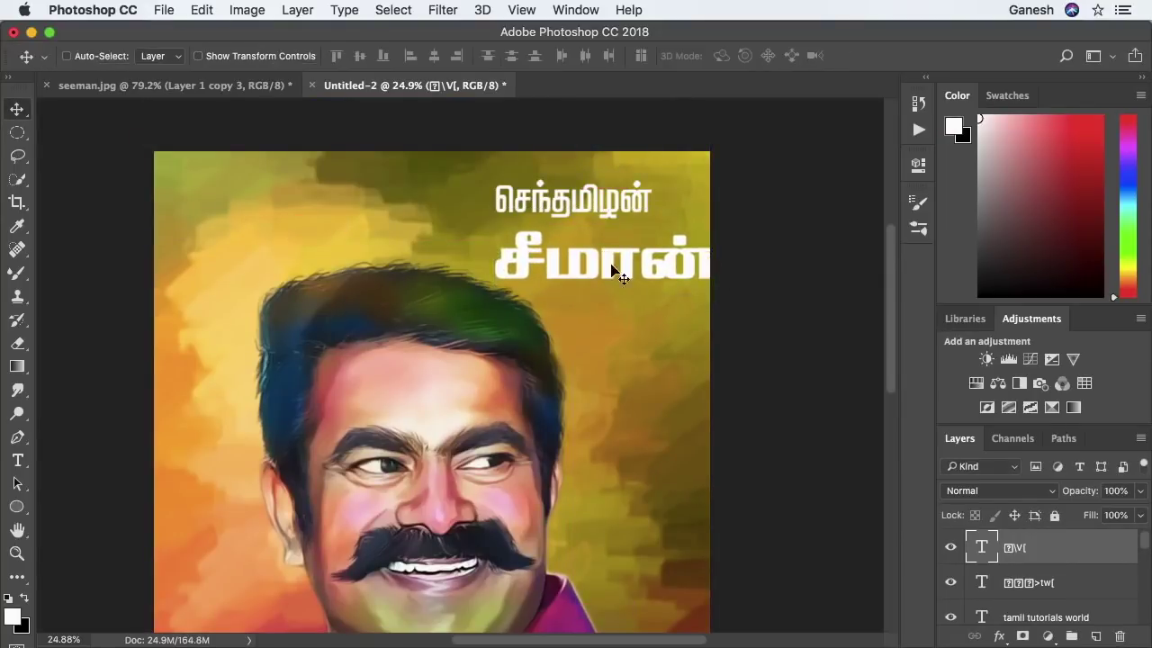
pyautogui.moveTo(618, 270); pyautogui.dragTo(580, 248)
pyautogui.keyDown('ctrl'); pyautogui.click(576, 207); pyautogui.keyUp('ctrl')
pyautogui.moveTo(576, 207); pyautogui.dragTo(577, 195)
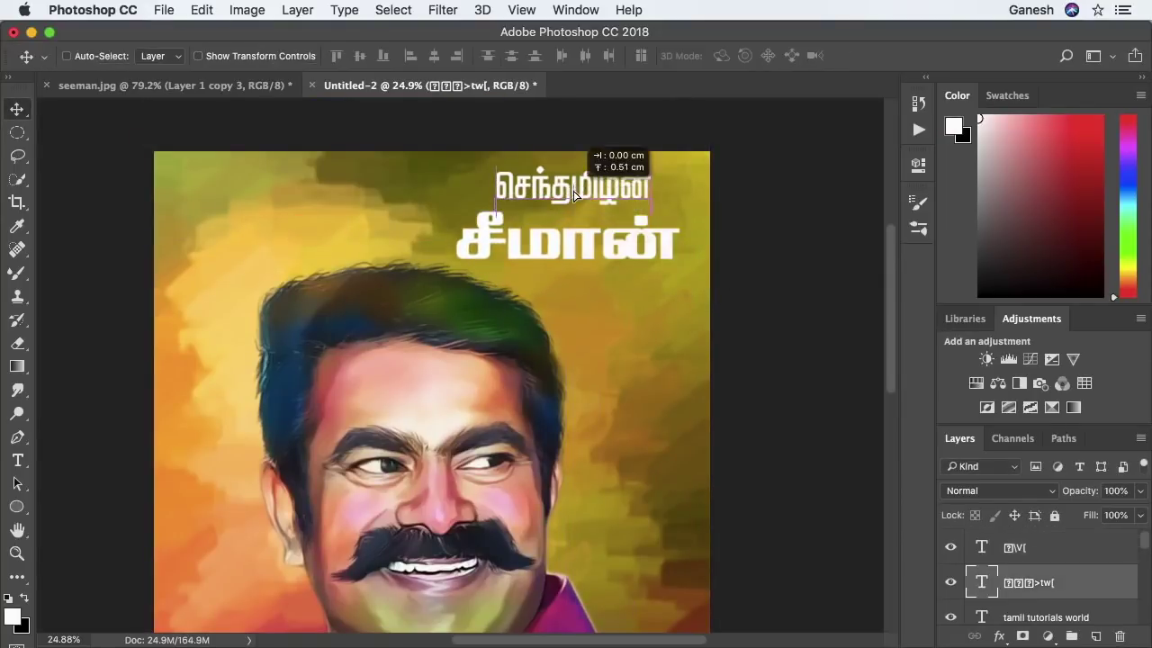
pyautogui.hotkey('ctrl', '0')
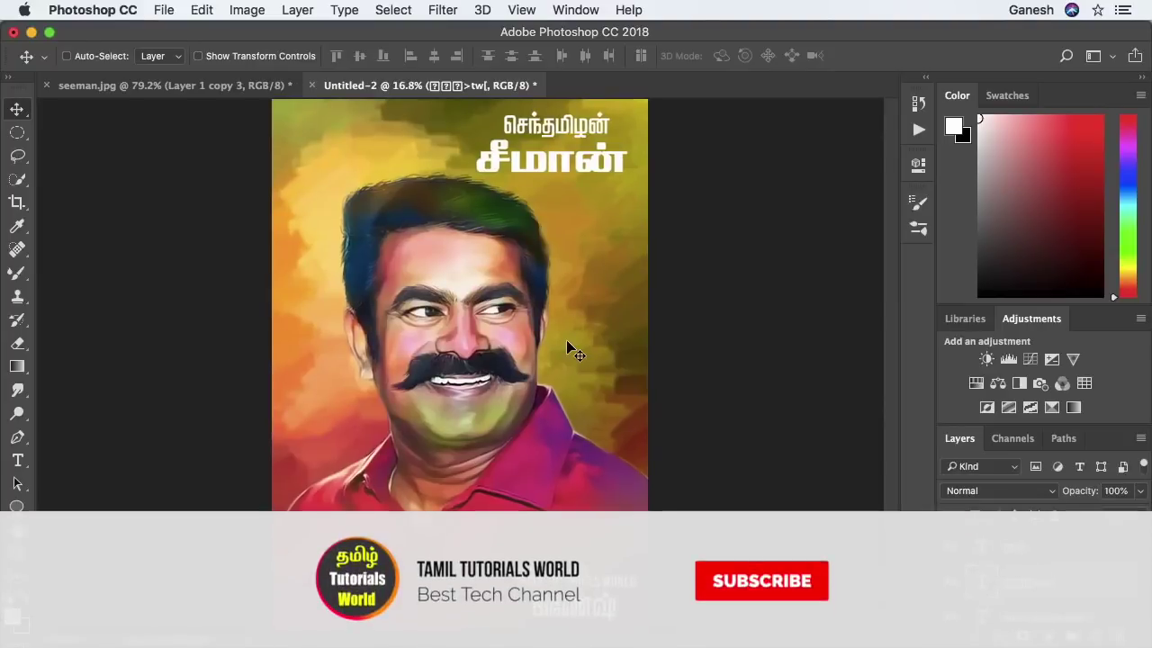